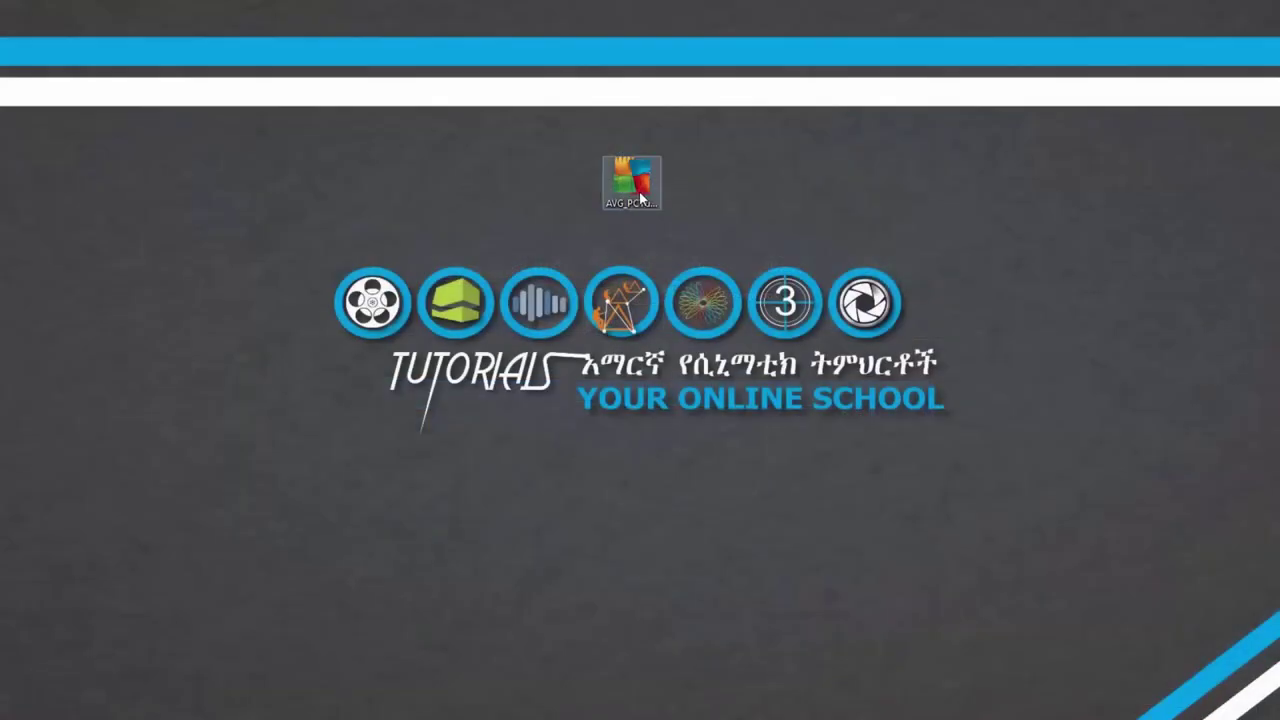
- Run the AVG_PCTuneUp_x64 installer as administrator and start the installation with English as the language
left_click(645, 190)
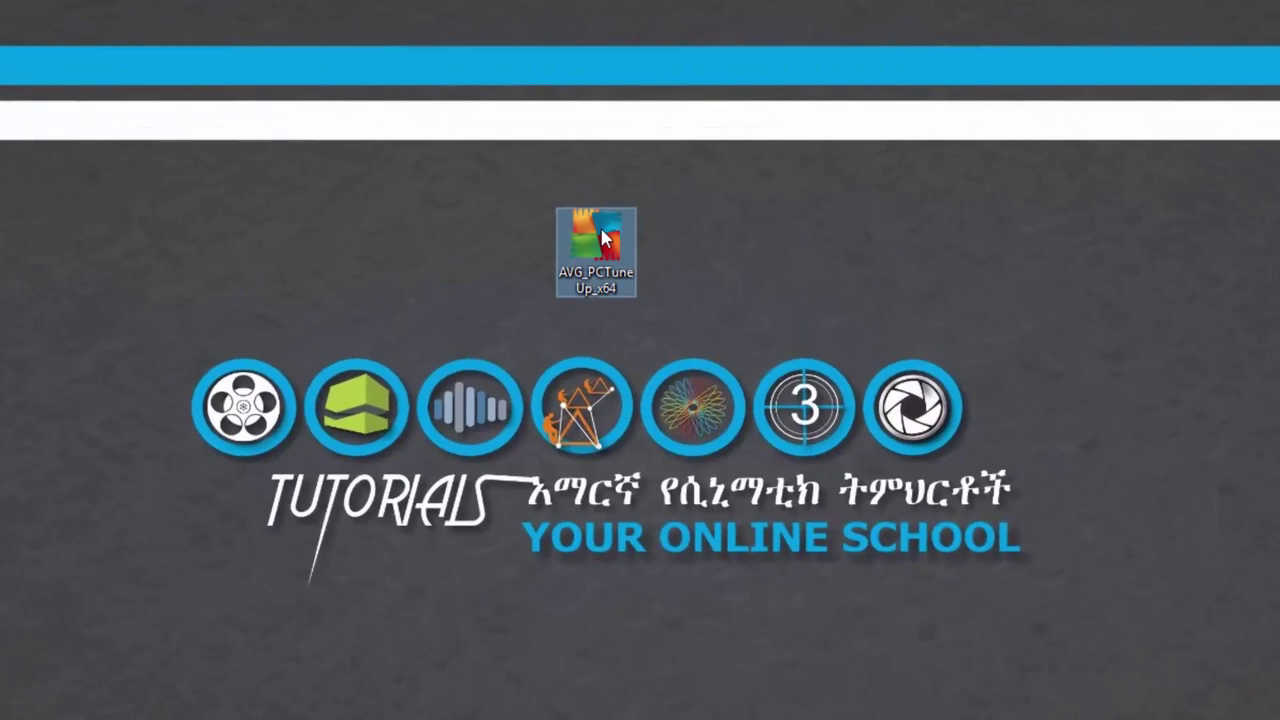
right_click(608, 217)
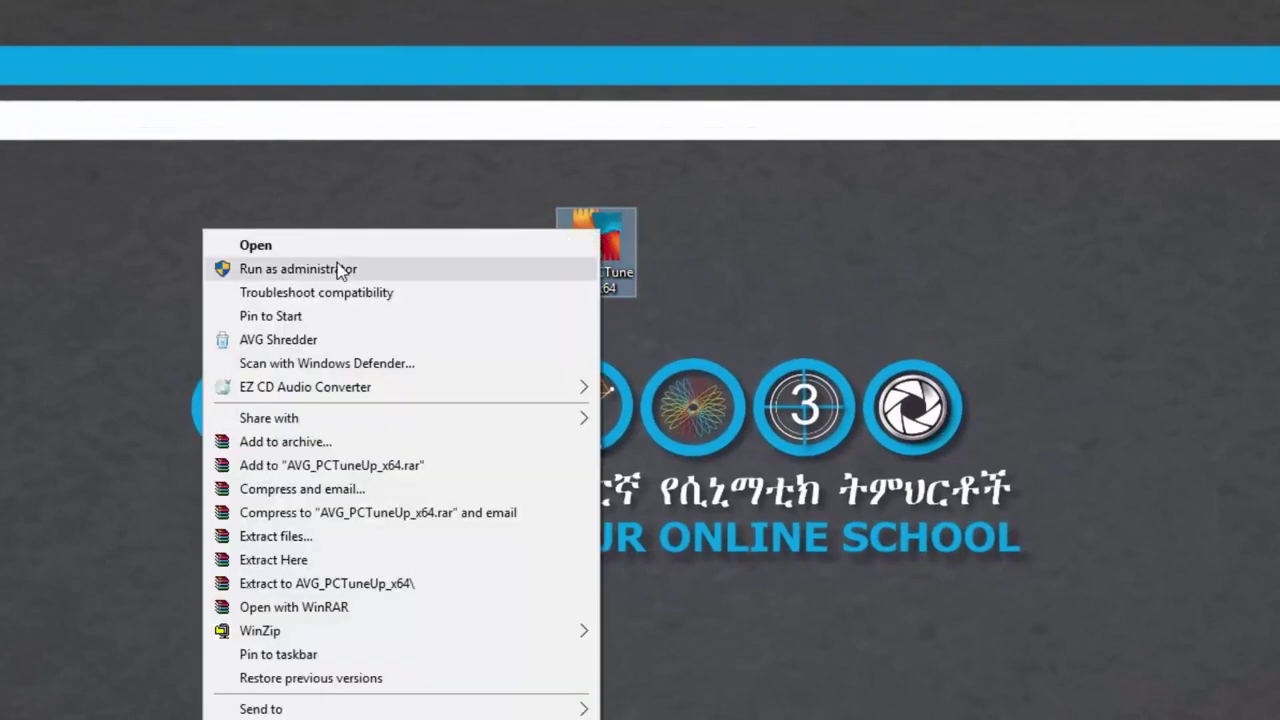
left_click(331, 270)
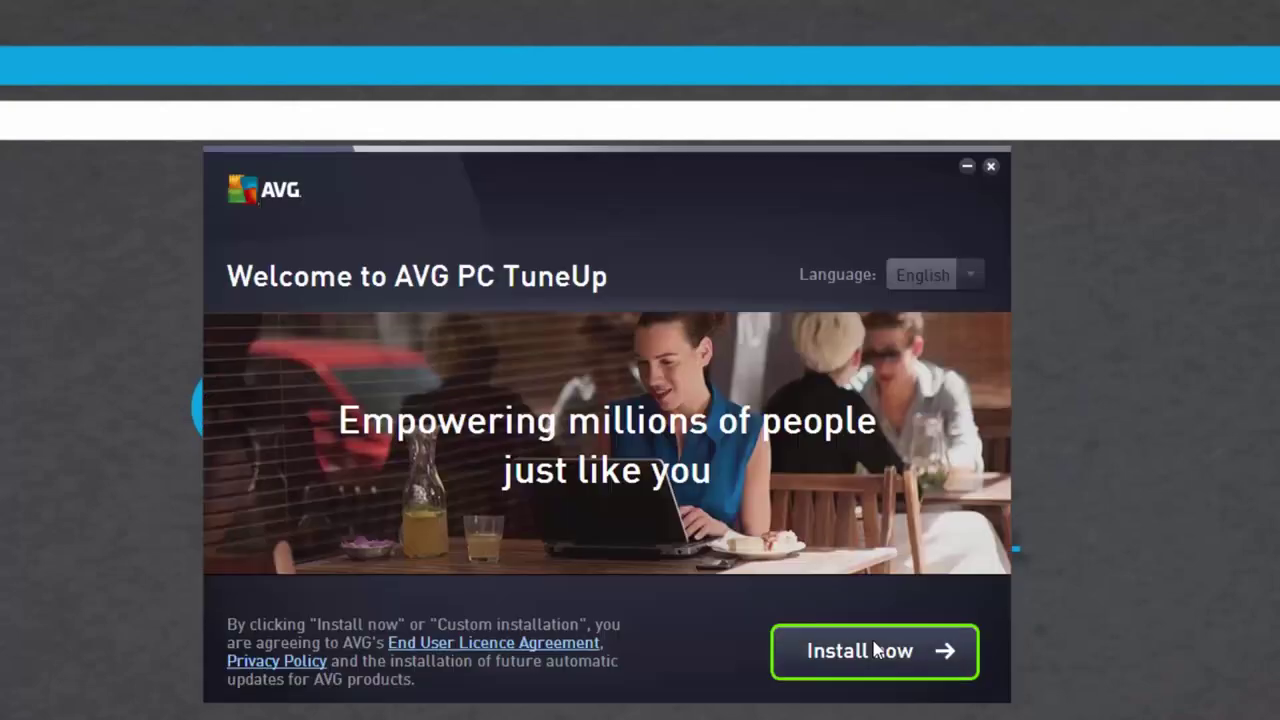
left_click(868, 651)
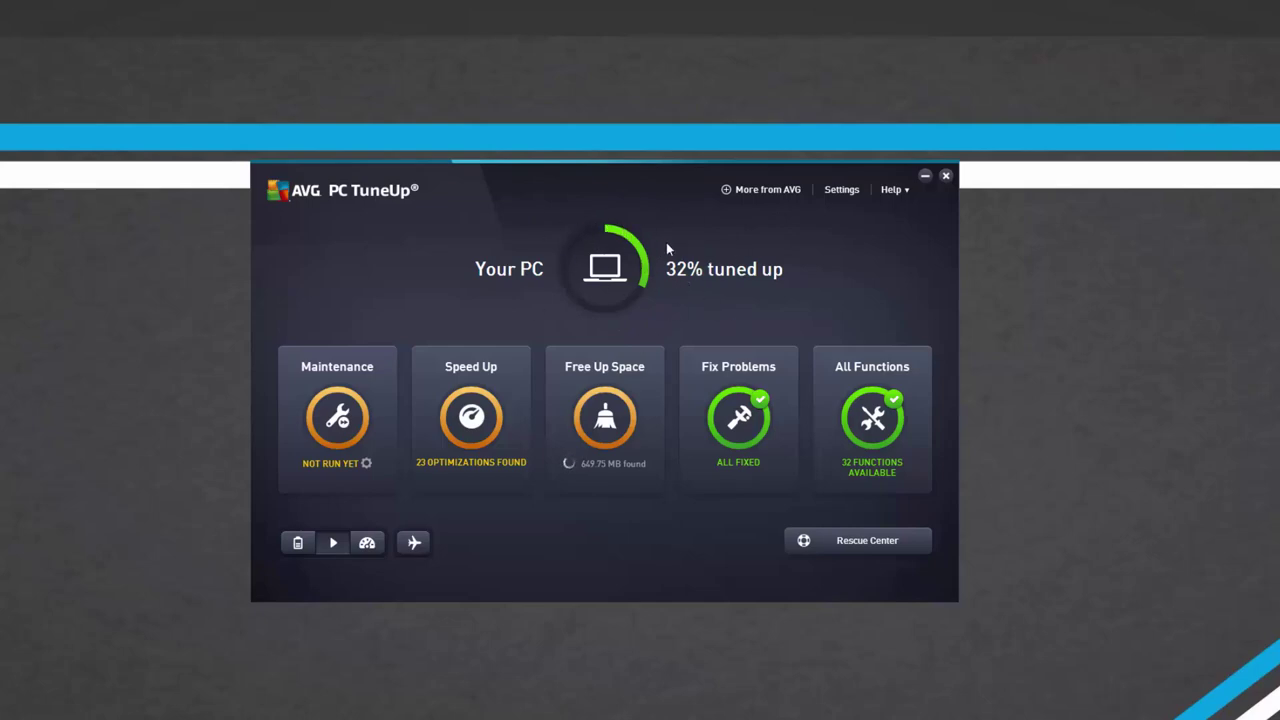
- Activate AVG PC TuneUp by completing the activation form with the product key, and finish the activation wizard
left_click(893, 190)
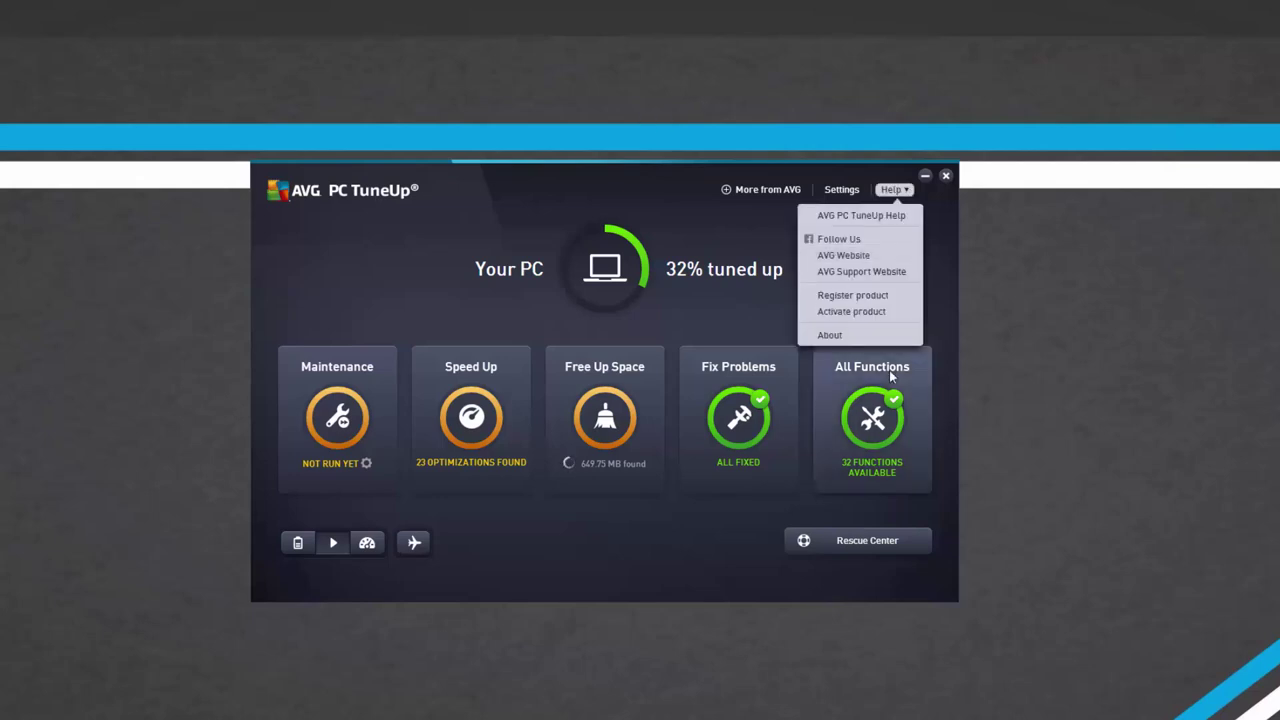
left_click(838, 313)
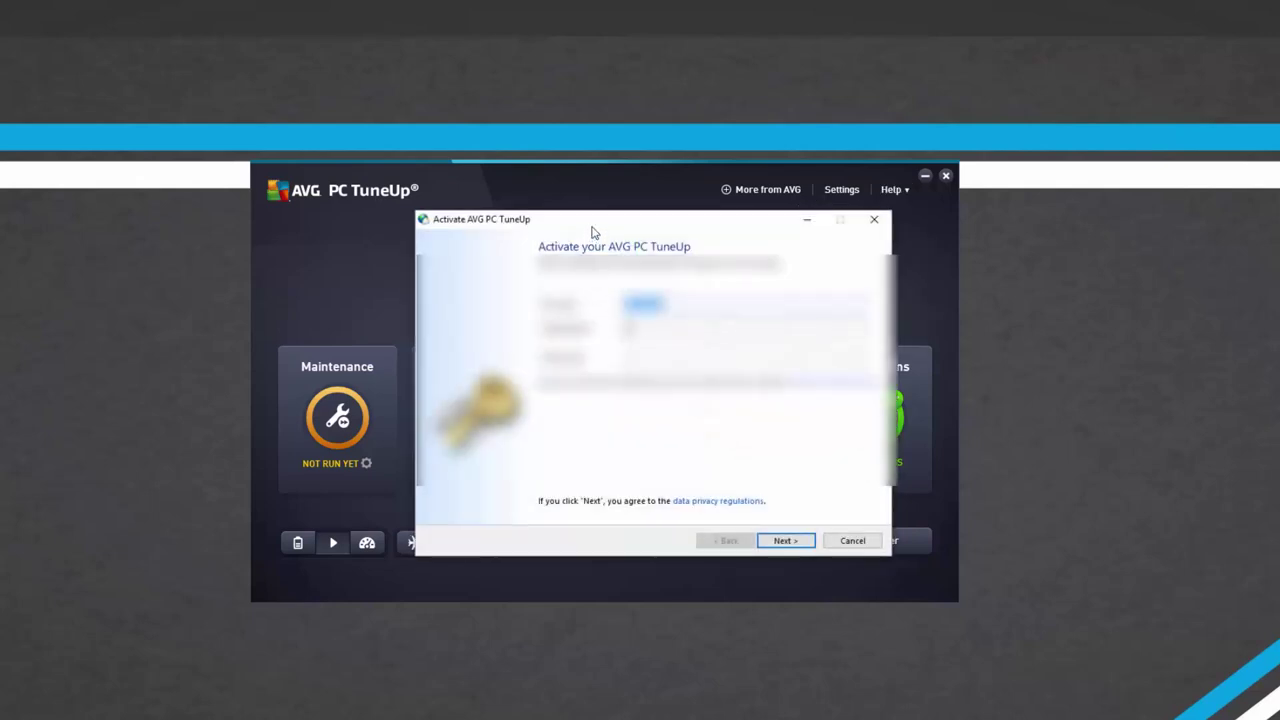
left_click_drag(593, 232, 598, 195)
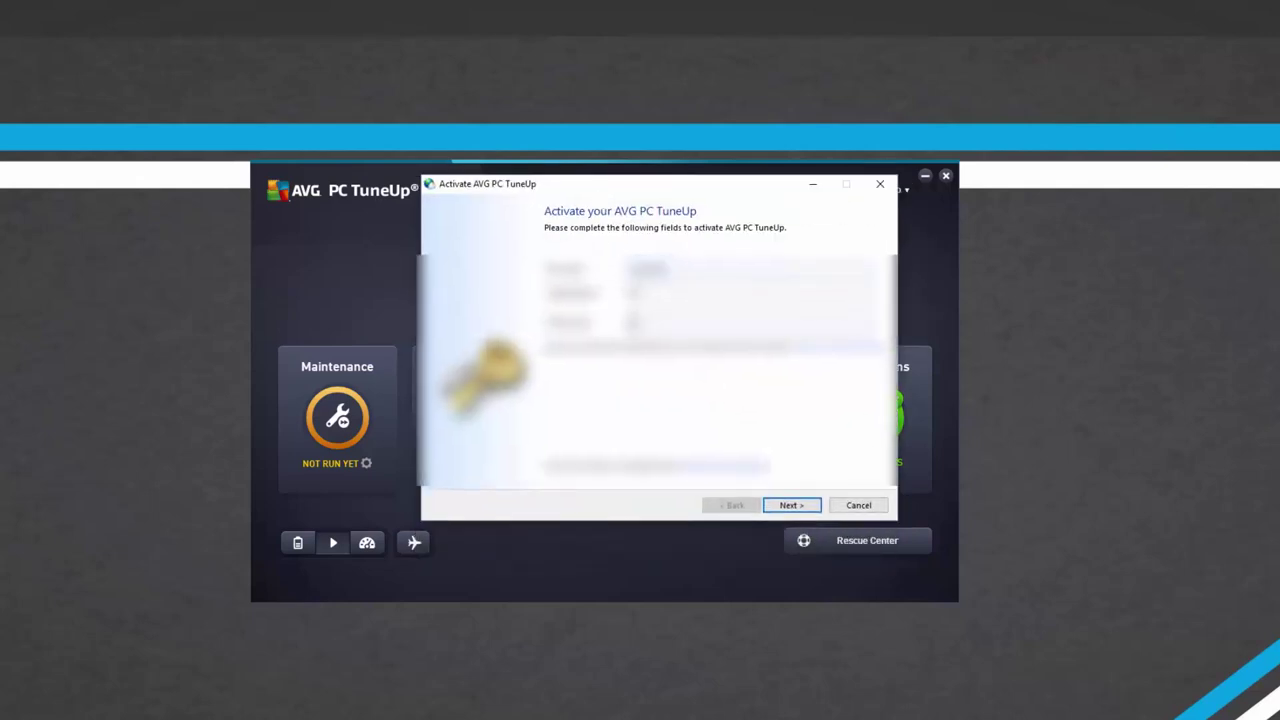
right_click(645, 268)
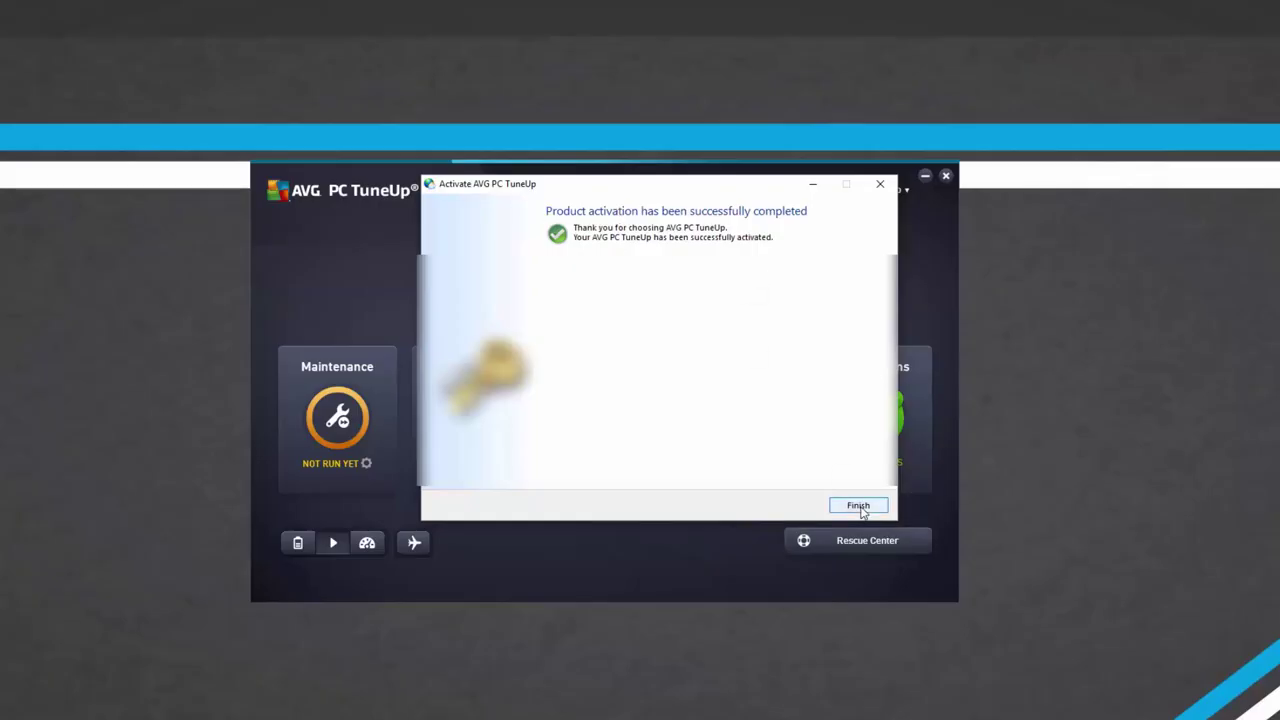
left_click(859, 506)
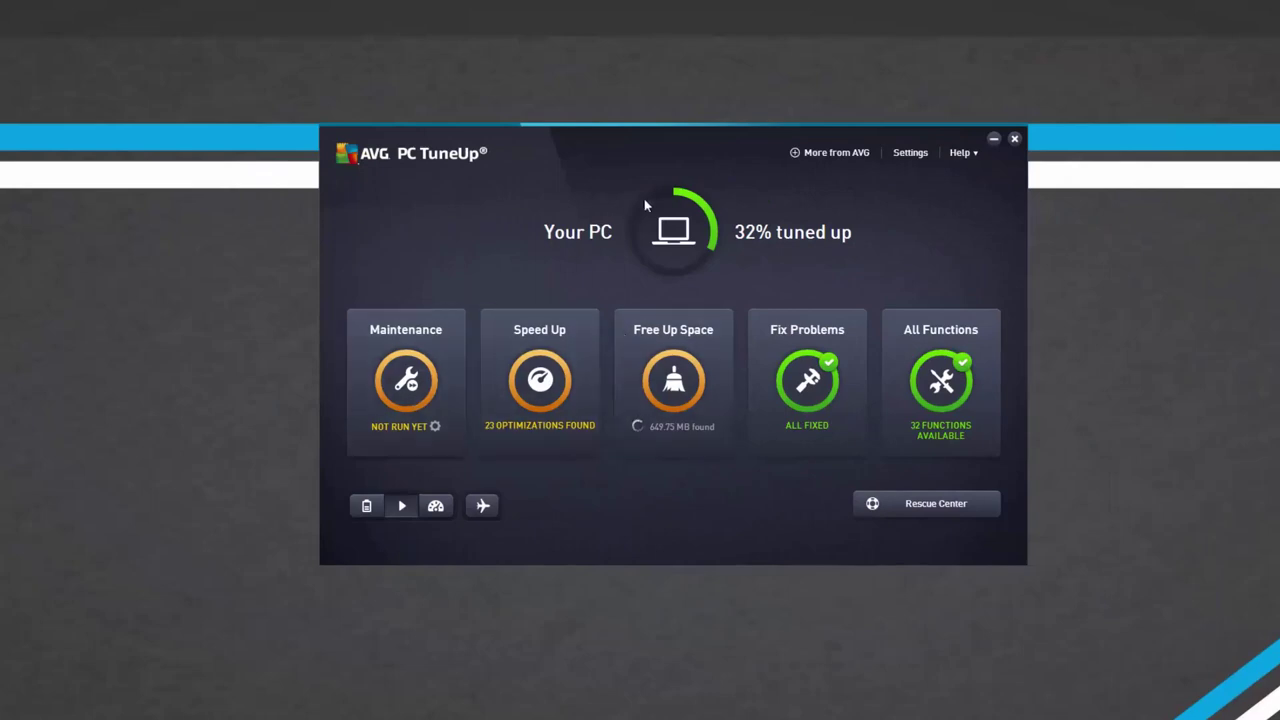
- Run the Maintenance scan and review the problem categories it checks
left_click(424, 375)
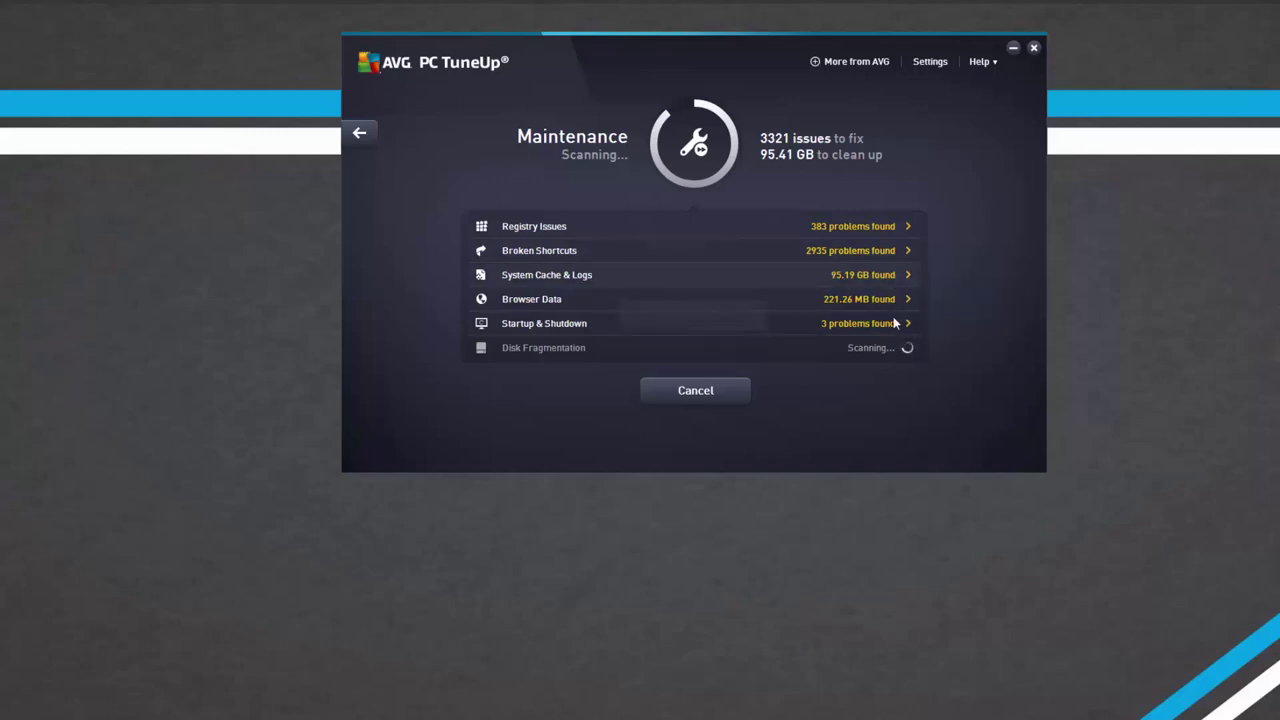
mouse_move(549, 309)
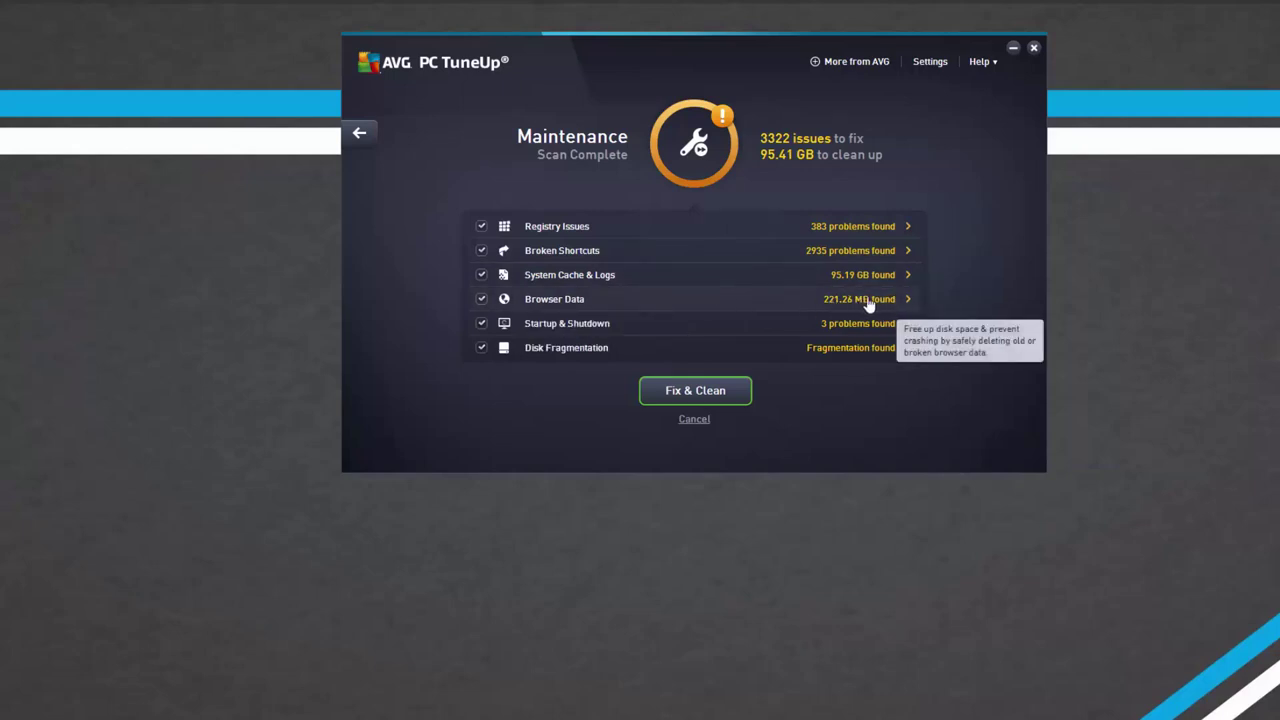
mouse_move(843, 336)
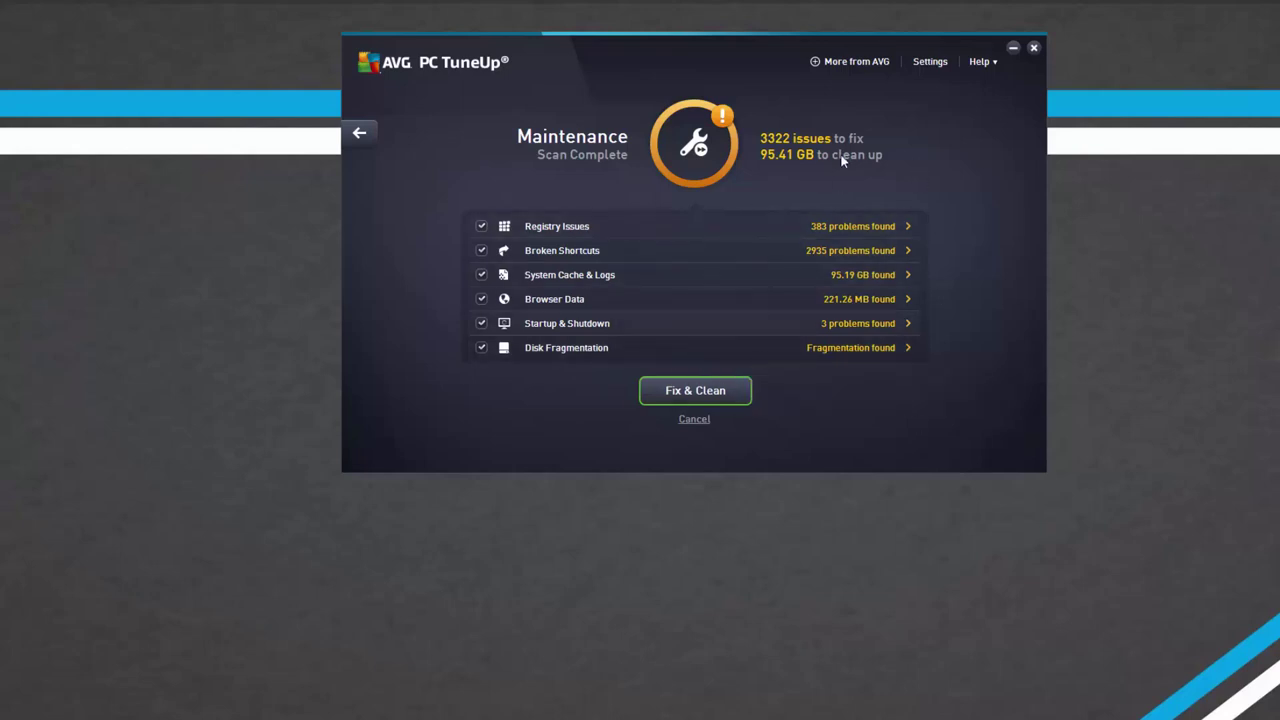
- Fix and clean all six Maintenance categories, from Registry Issues to Disk Fragmentation, and return to the overview
left_click(706, 392)
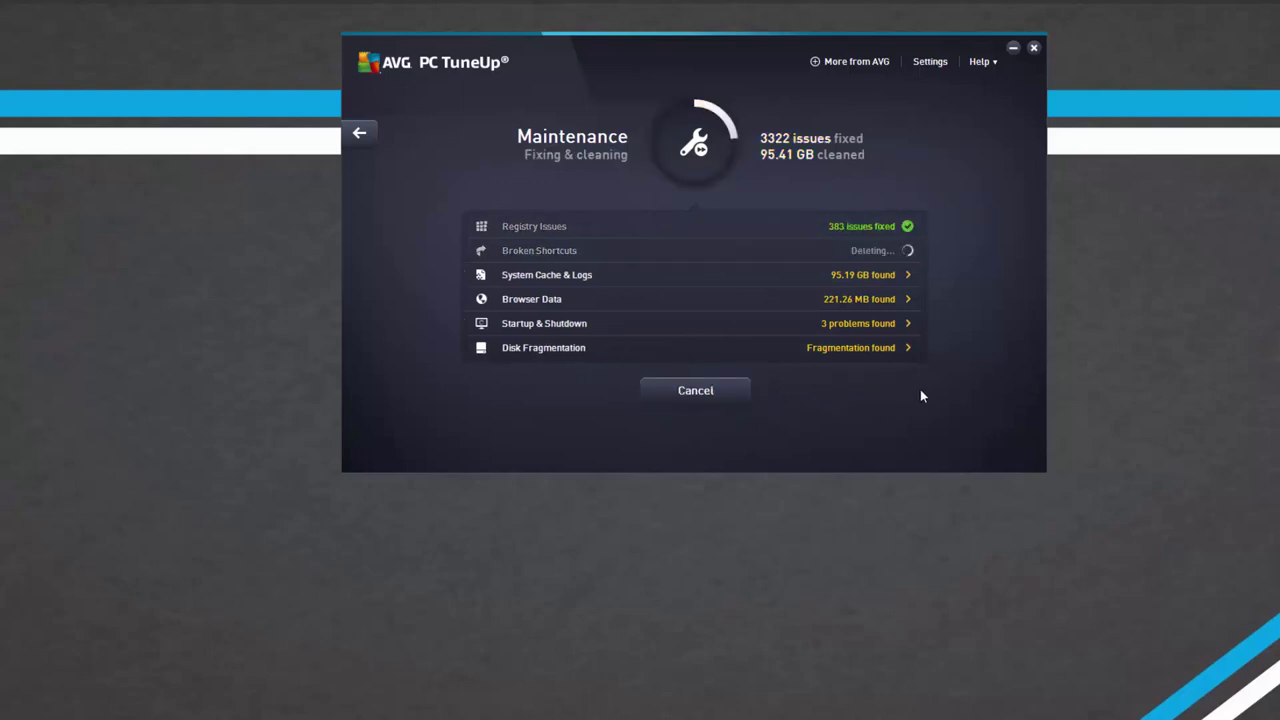
mouse_move(898, 358)
mouse_move(537, 366)
mouse_move(771, 277)
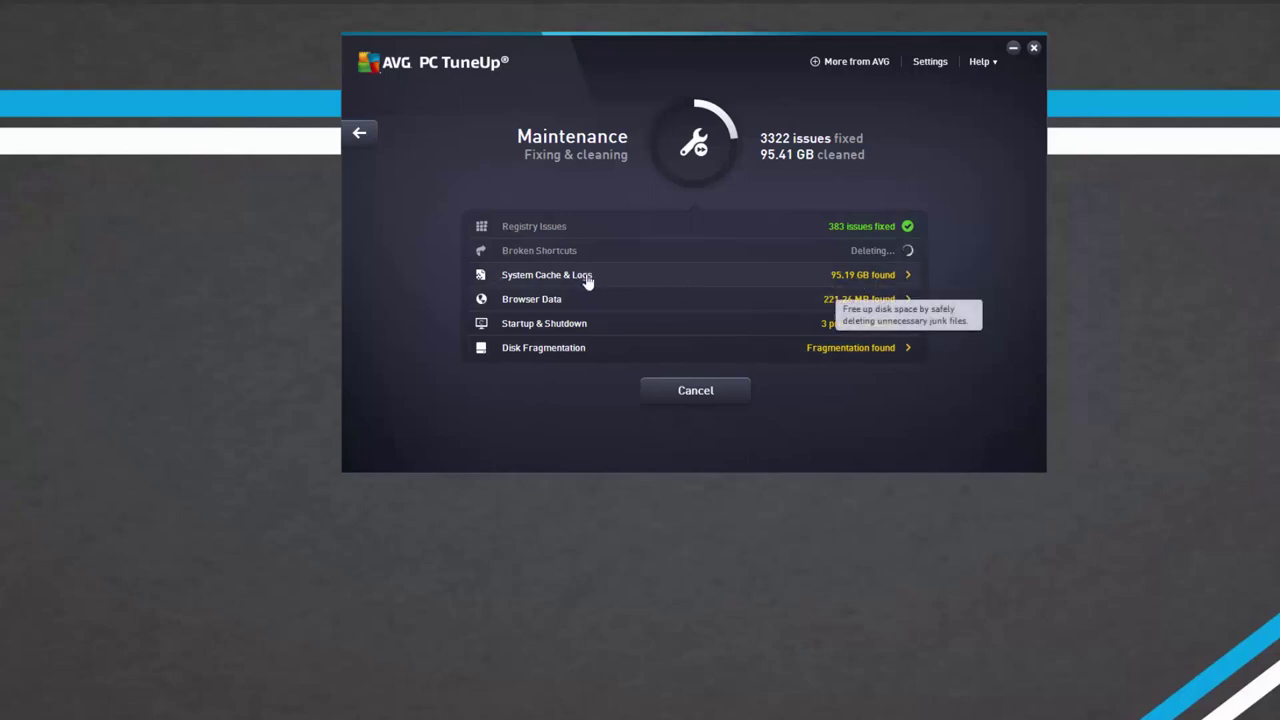
mouse_move(662, 296)
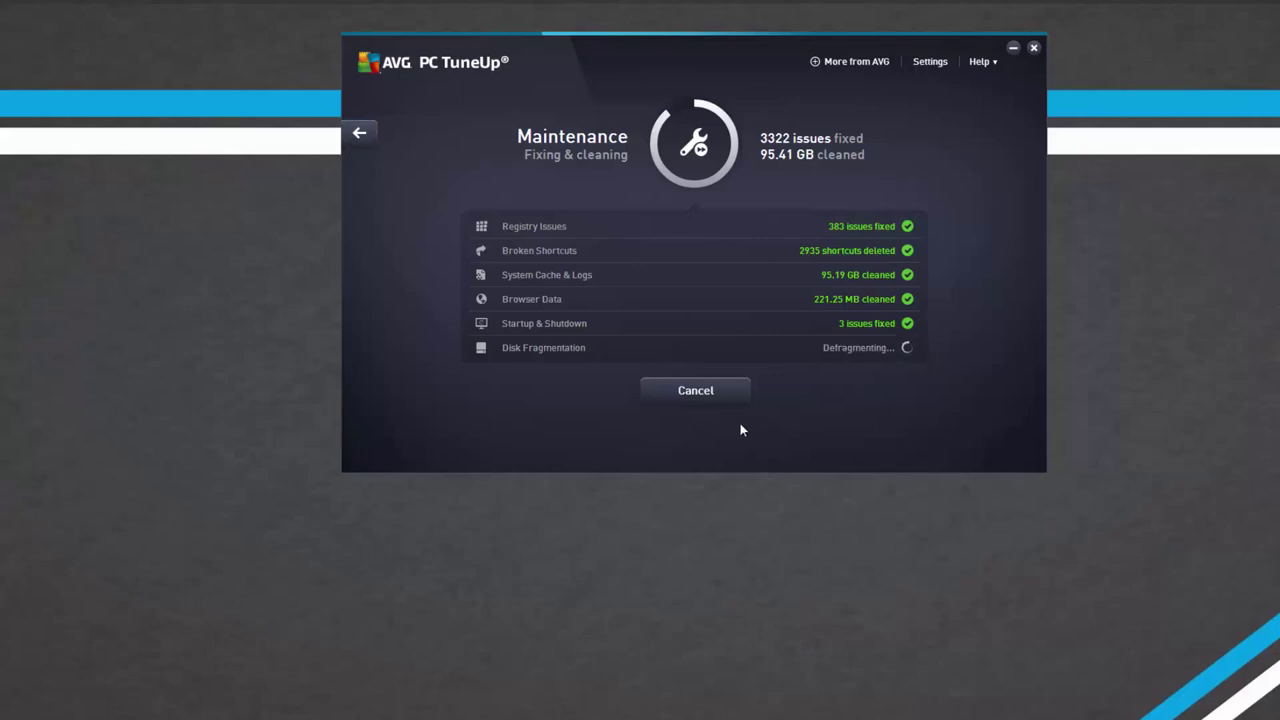
left_click(361, 132)
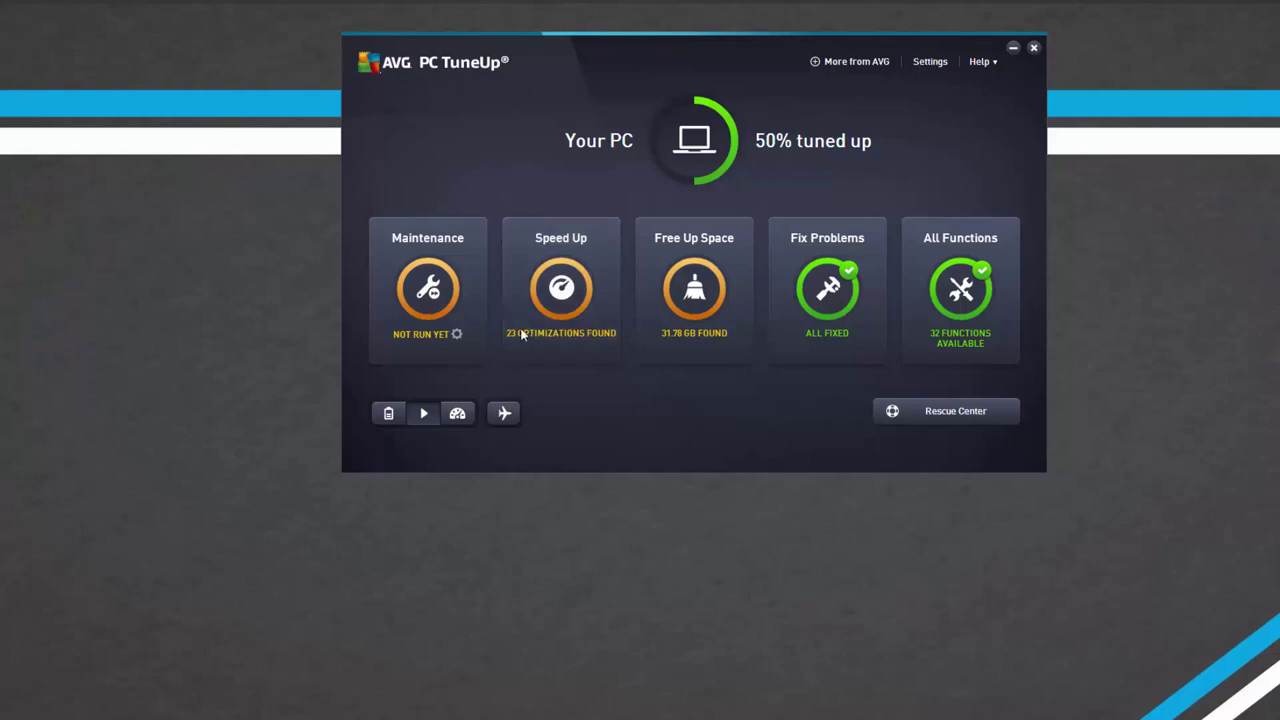
- Show the background programs that can be disabled under Speed Up and dismiss the Program Deactivator introduction
left_click(590, 300)
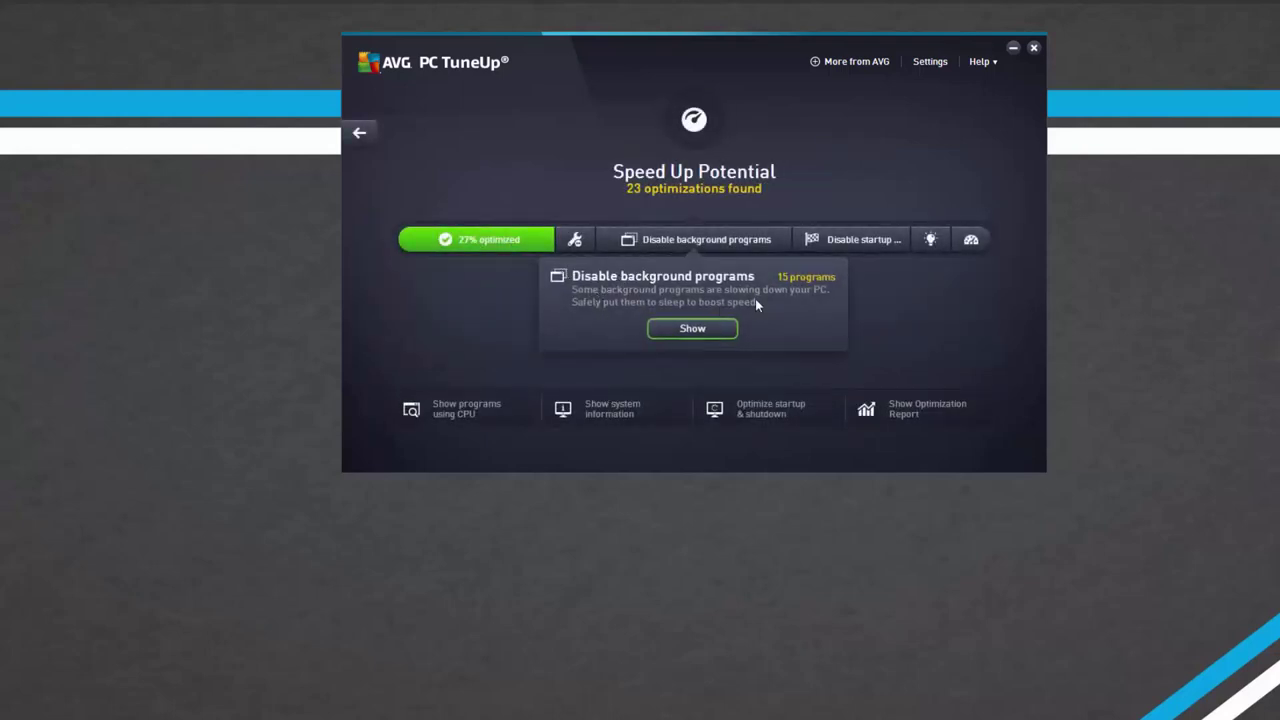
mouse_move(498, 243)
left_click(692, 328)
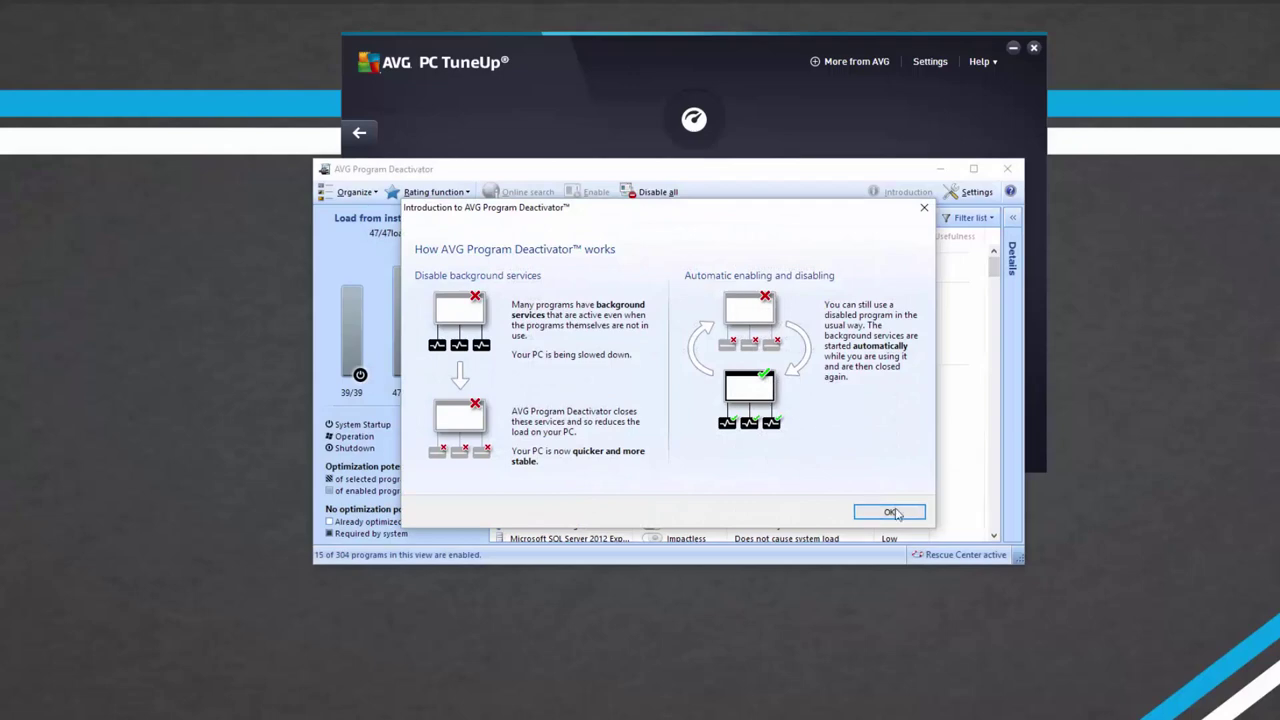
left_click(889, 512)
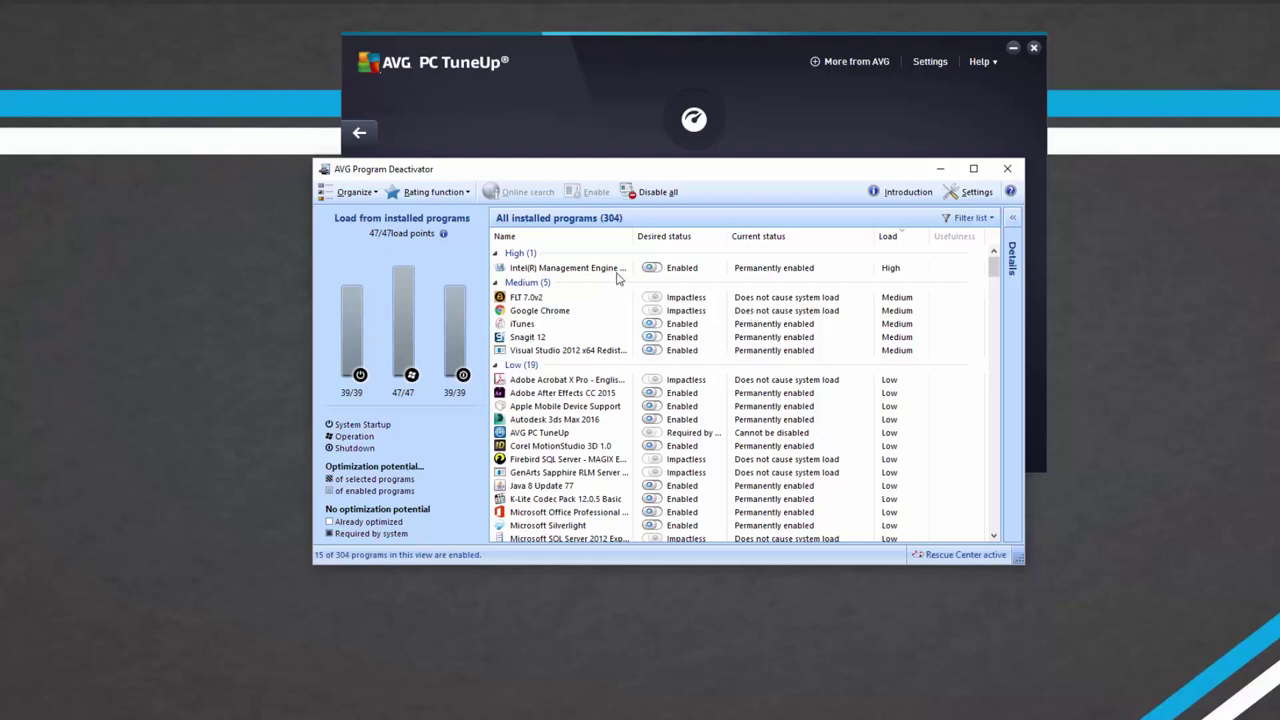
- Close and disable iTunes immediately, and disable Snagit 12 in the medium-load group as well
left_click_drag(993, 266, 695, 210)
left_click(651, 324)
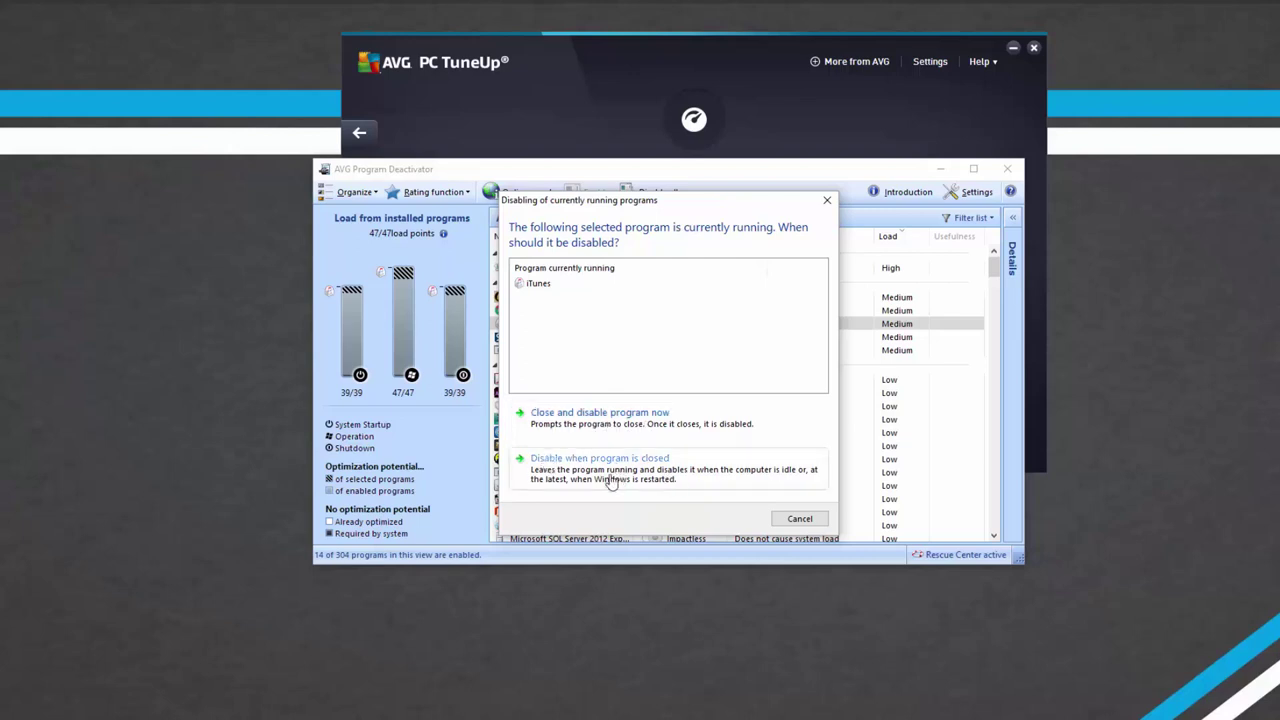
left_click(581, 428)
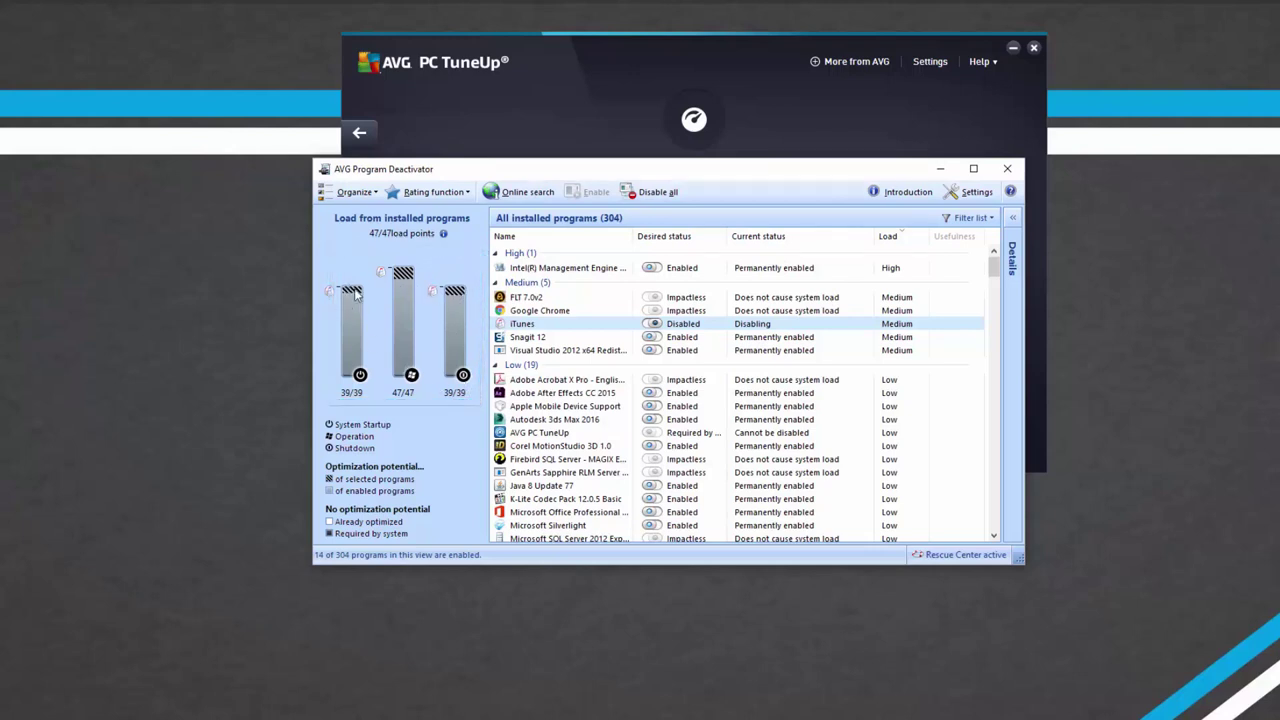
left_click(540, 339)
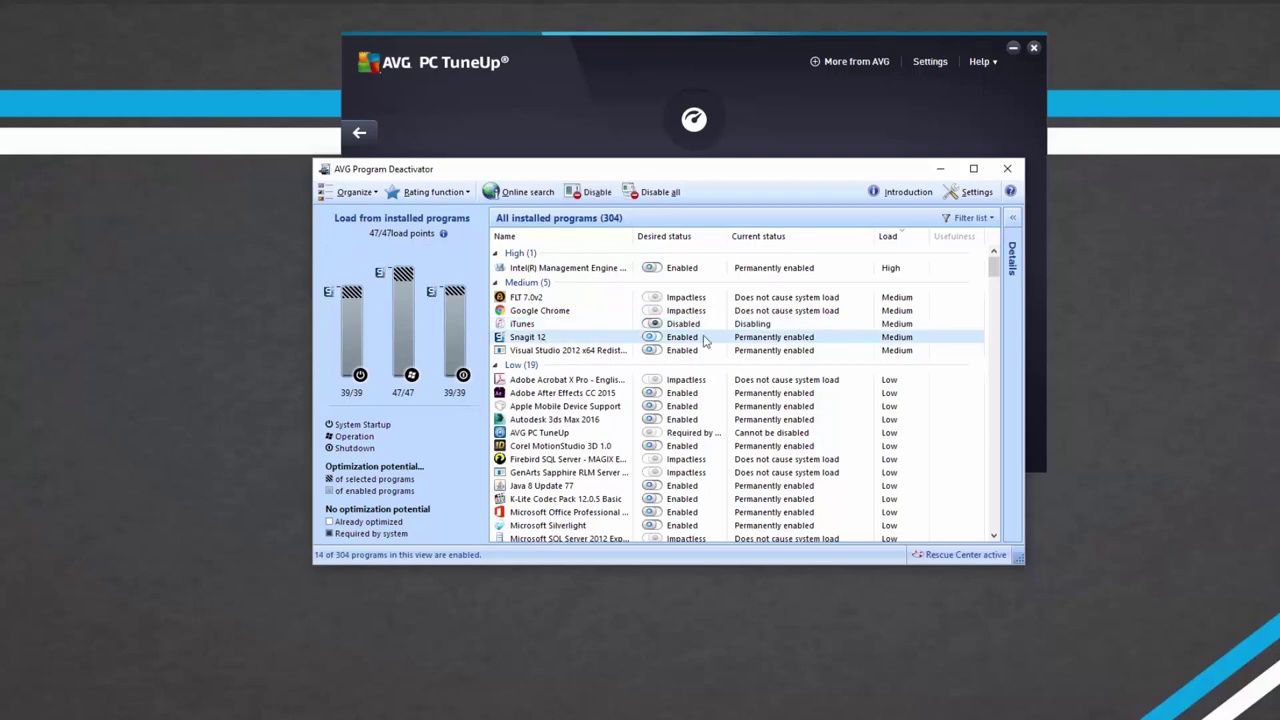
left_click(651, 338)
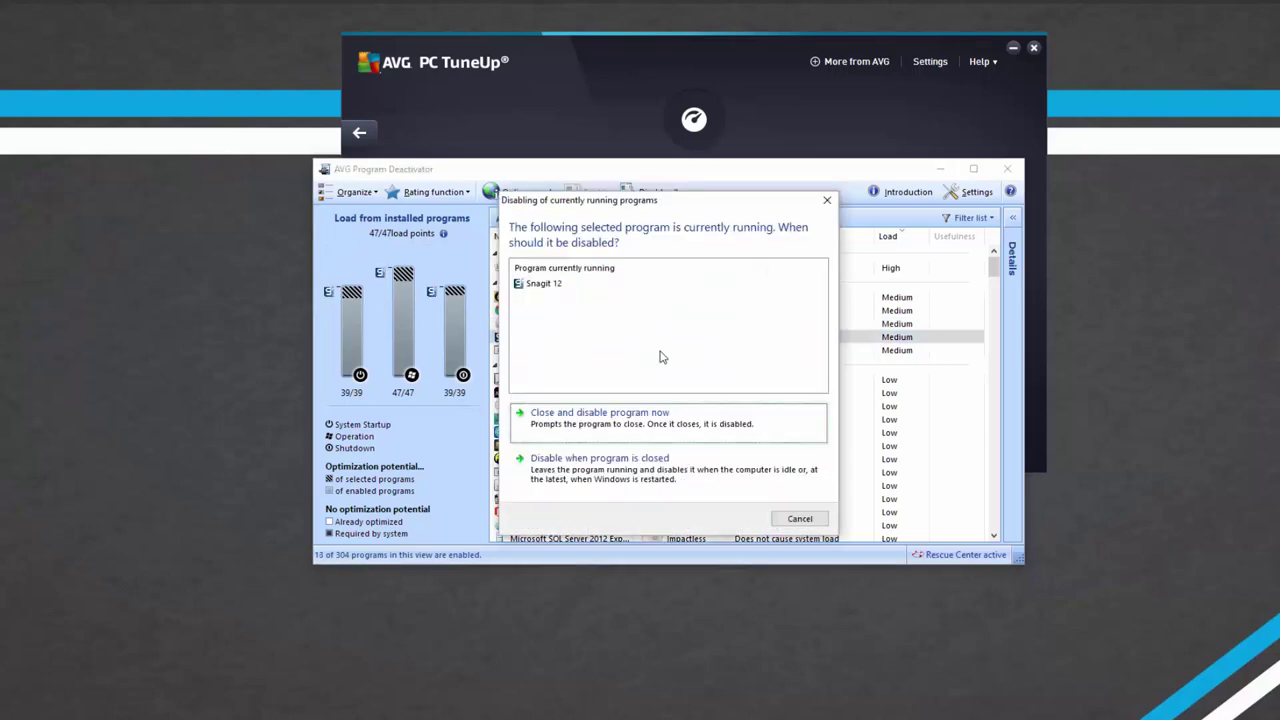
left_click(592, 464)
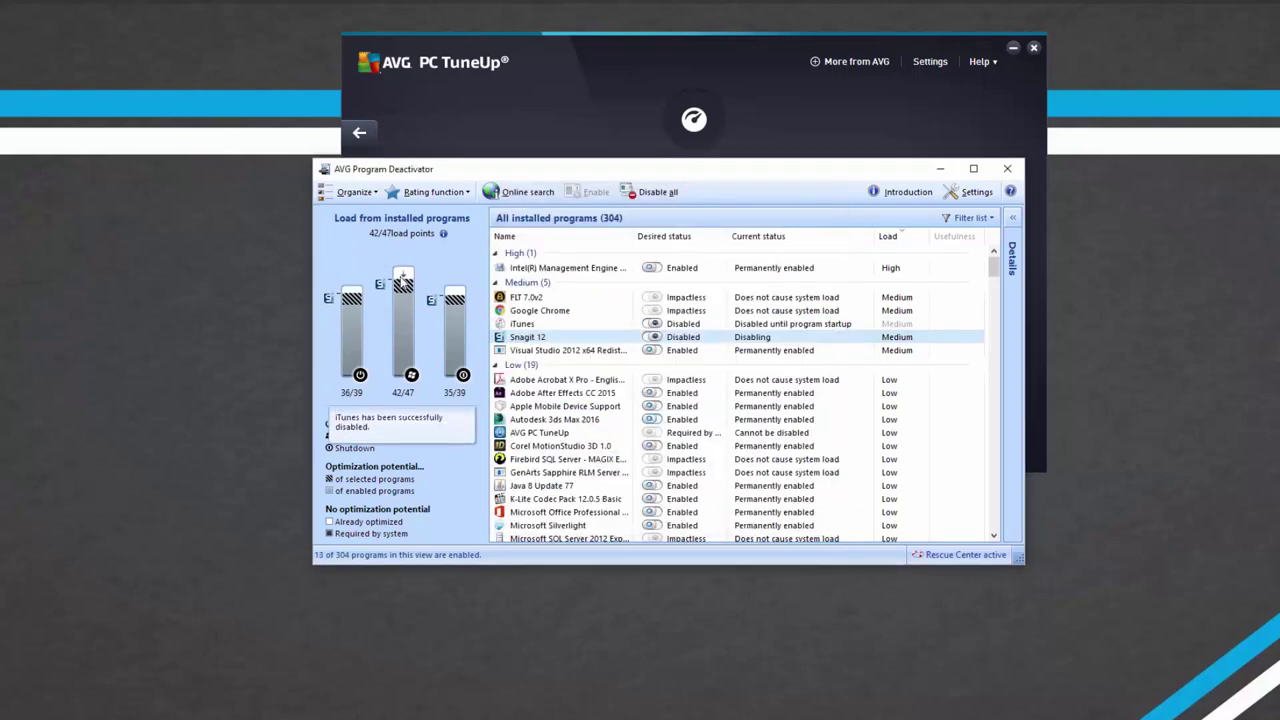
- Try to disable Visual Studio 2012 x64, and disable Adobe After Effects CC 2015, Apple Mobile Device Support, Autodesk 3ds Max 2016 and Corel MotionStudio 3D 1.0
left_click(651, 350)
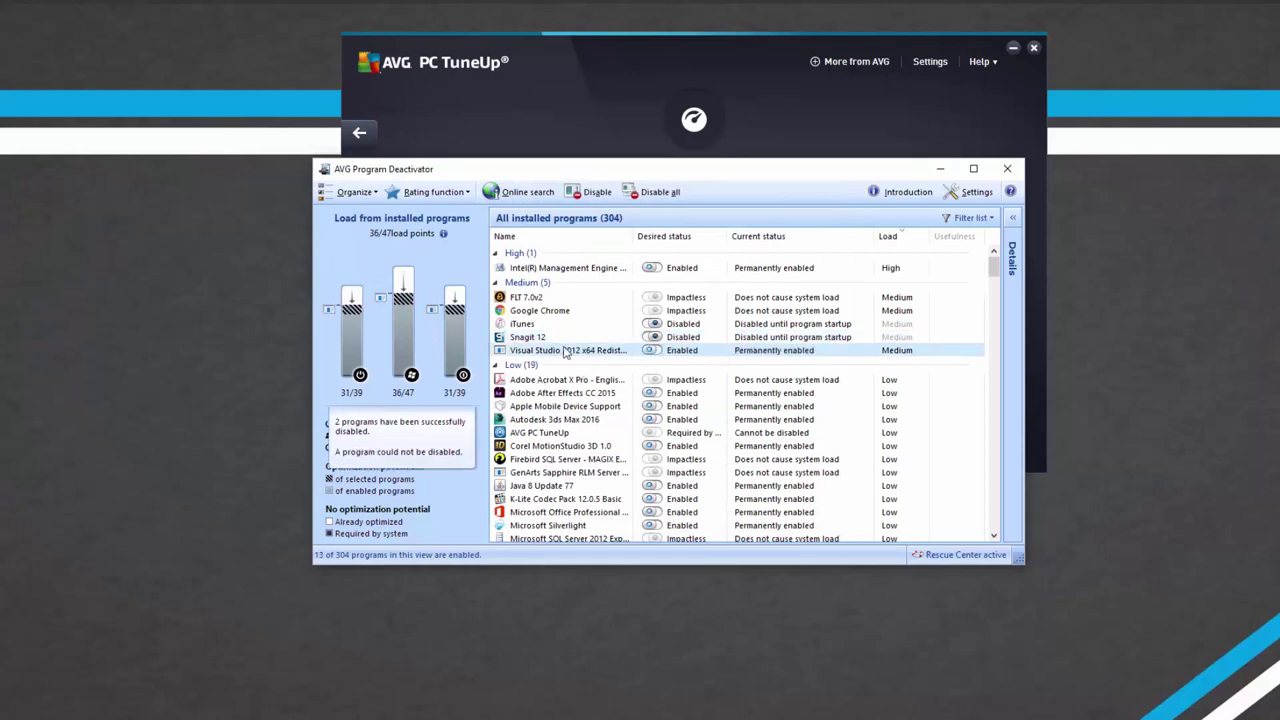
left_click(651, 392)
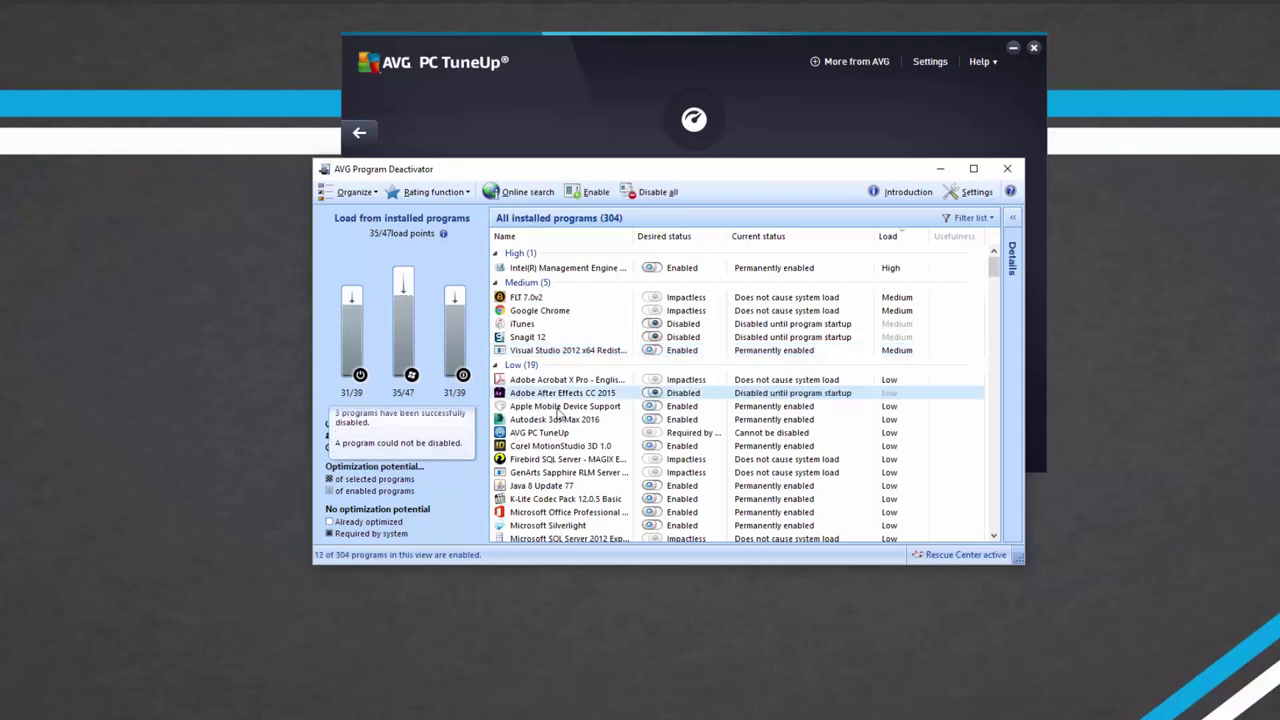
left_click(651, 406)
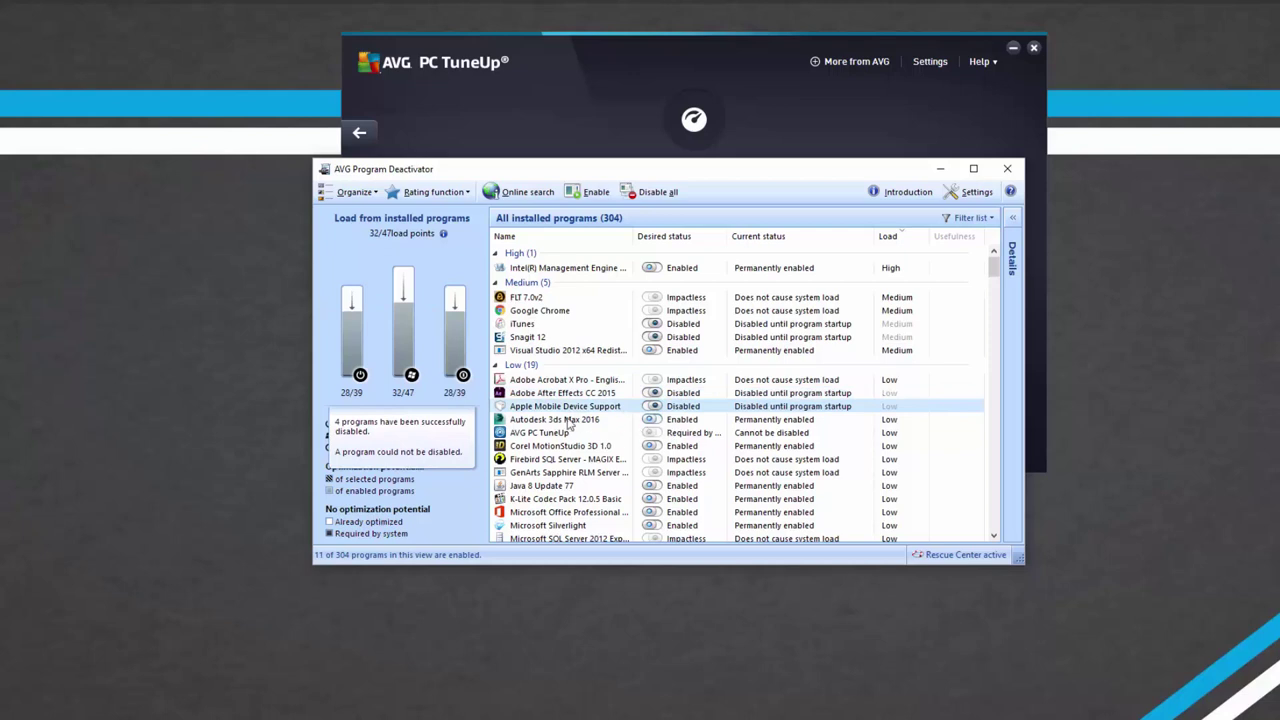
left_click(652, 420)
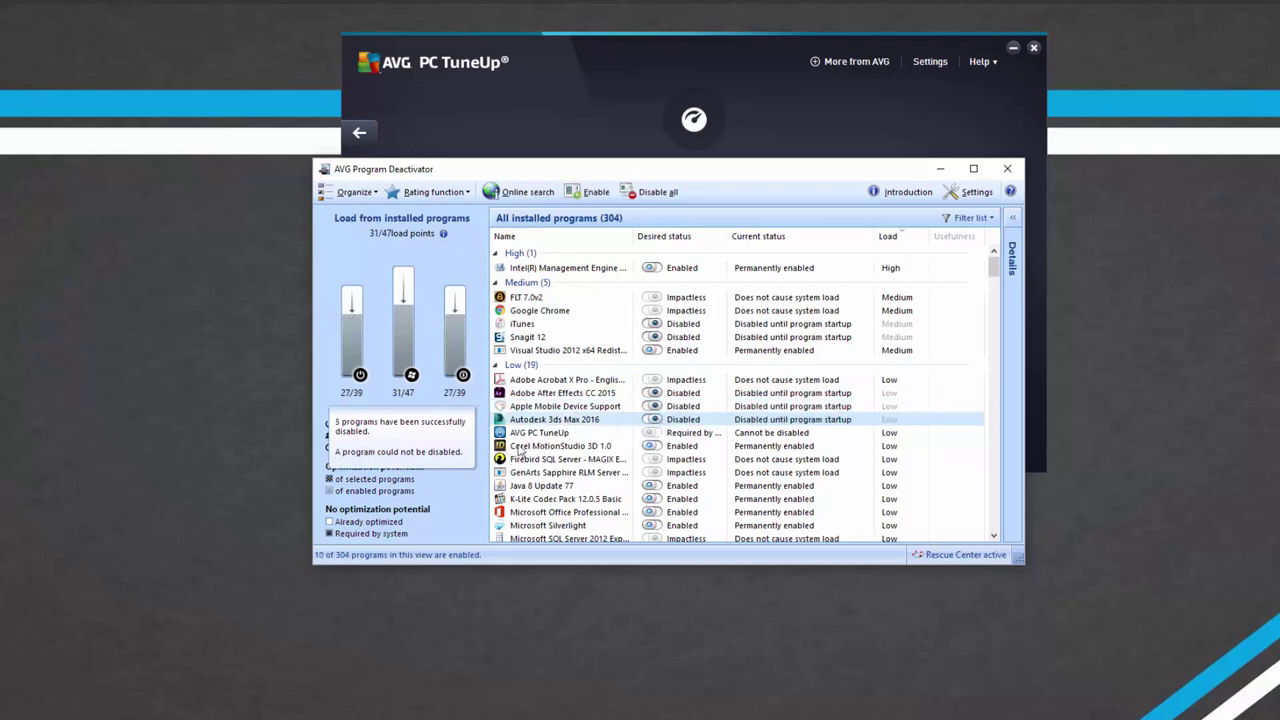
left_click(652, 446)
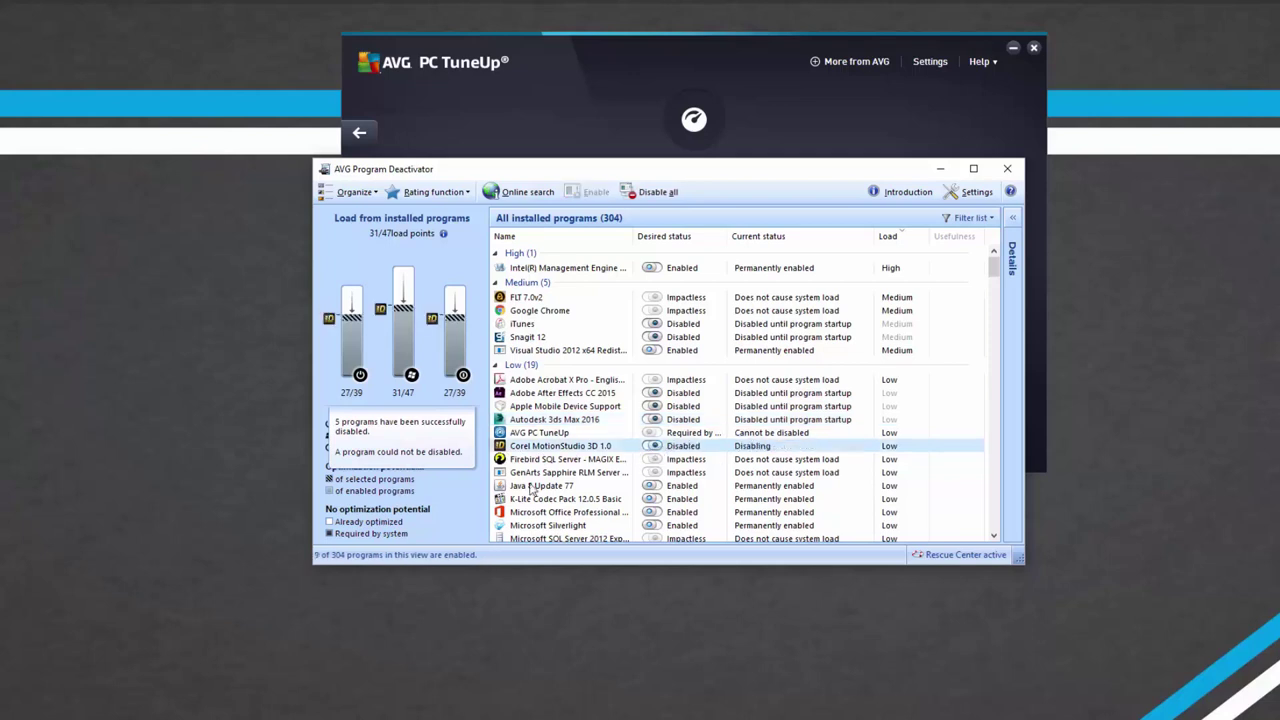
- Disable Java 8 Update 77, K-Lite Codec Pack, Microsoft Office Professional, Microsoft Silverlight, Mozilla Maintenance Service, ParticleShop, and Wacom Tablet when it is closed
left_click(651, 512)
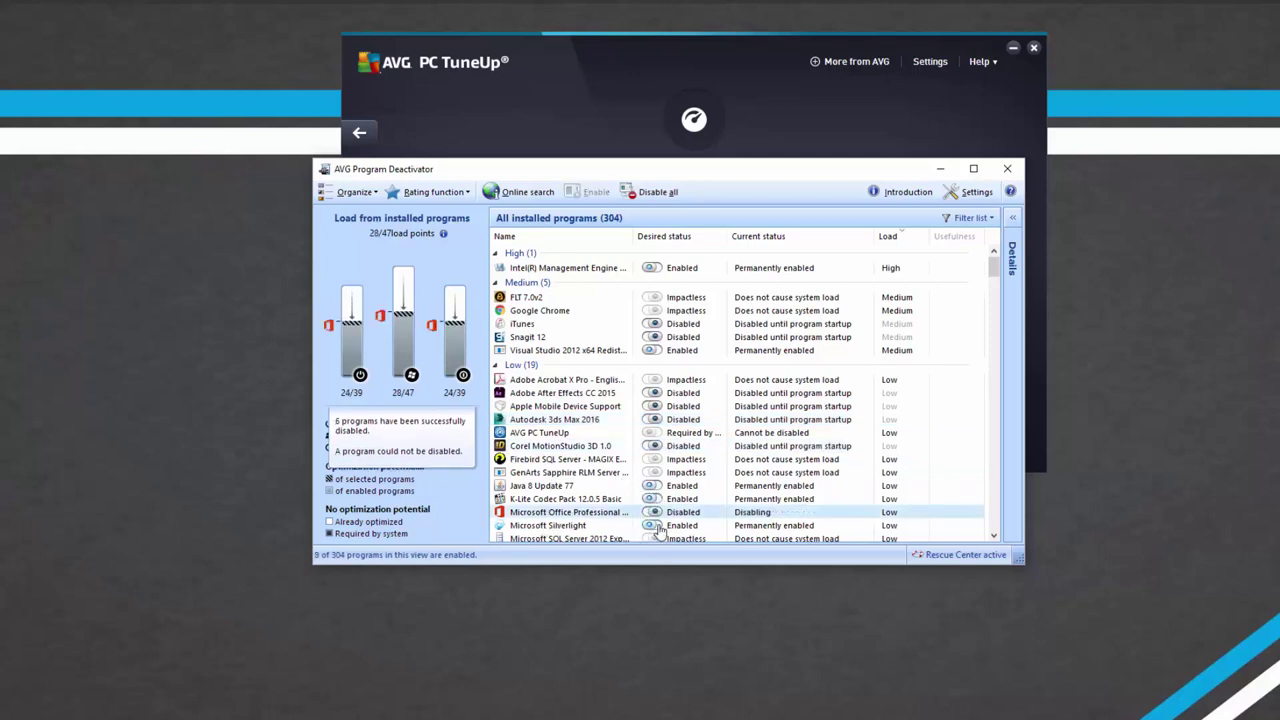
left_click(651, 525)
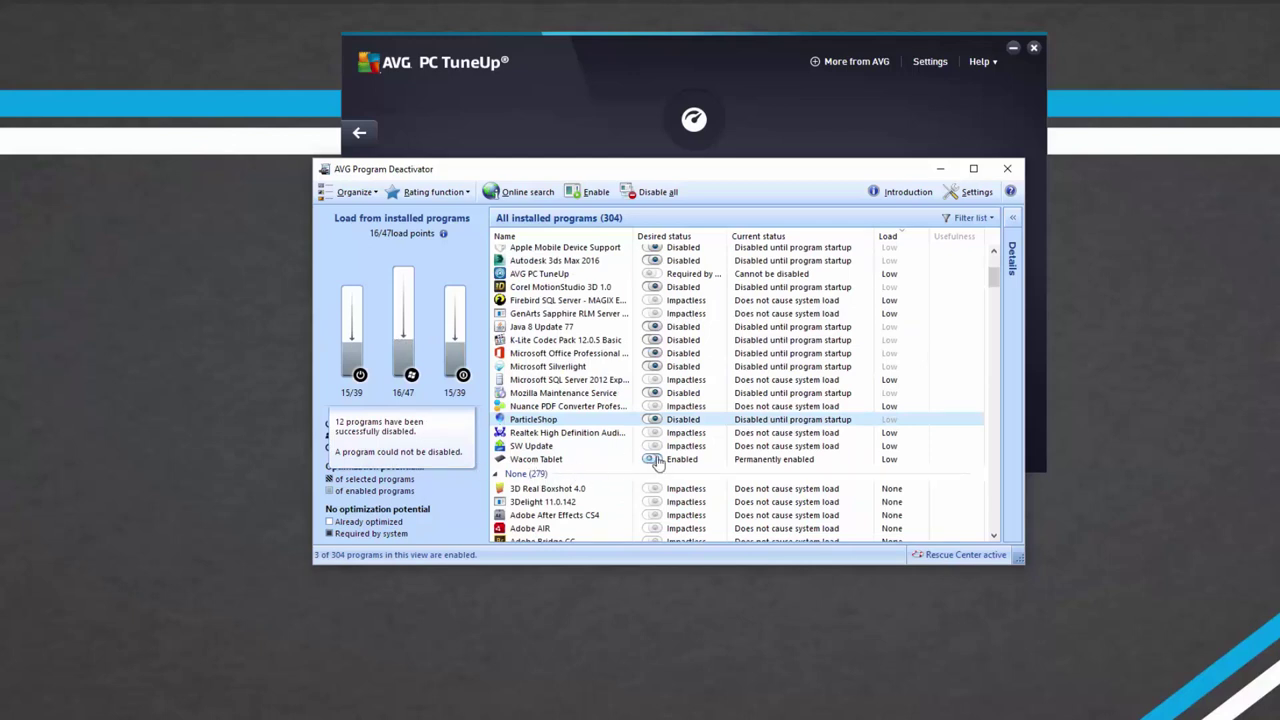
left_click(653, 460)
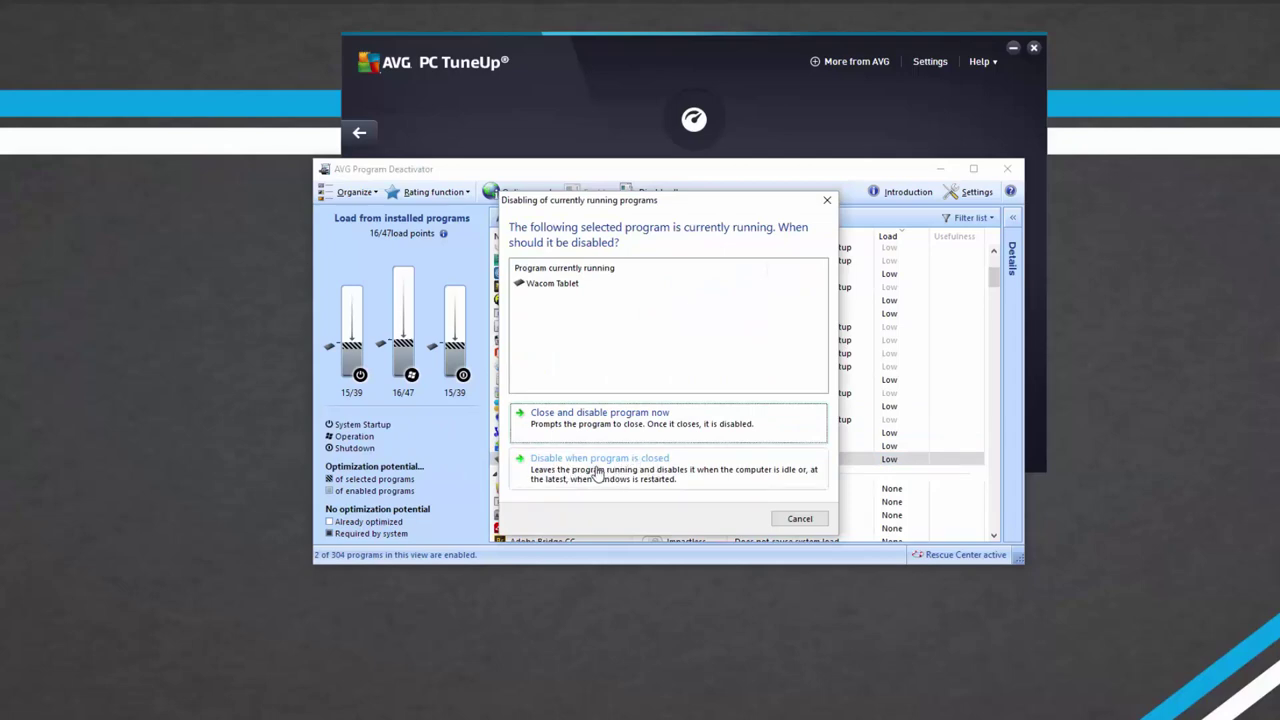
left_click(597, 474)
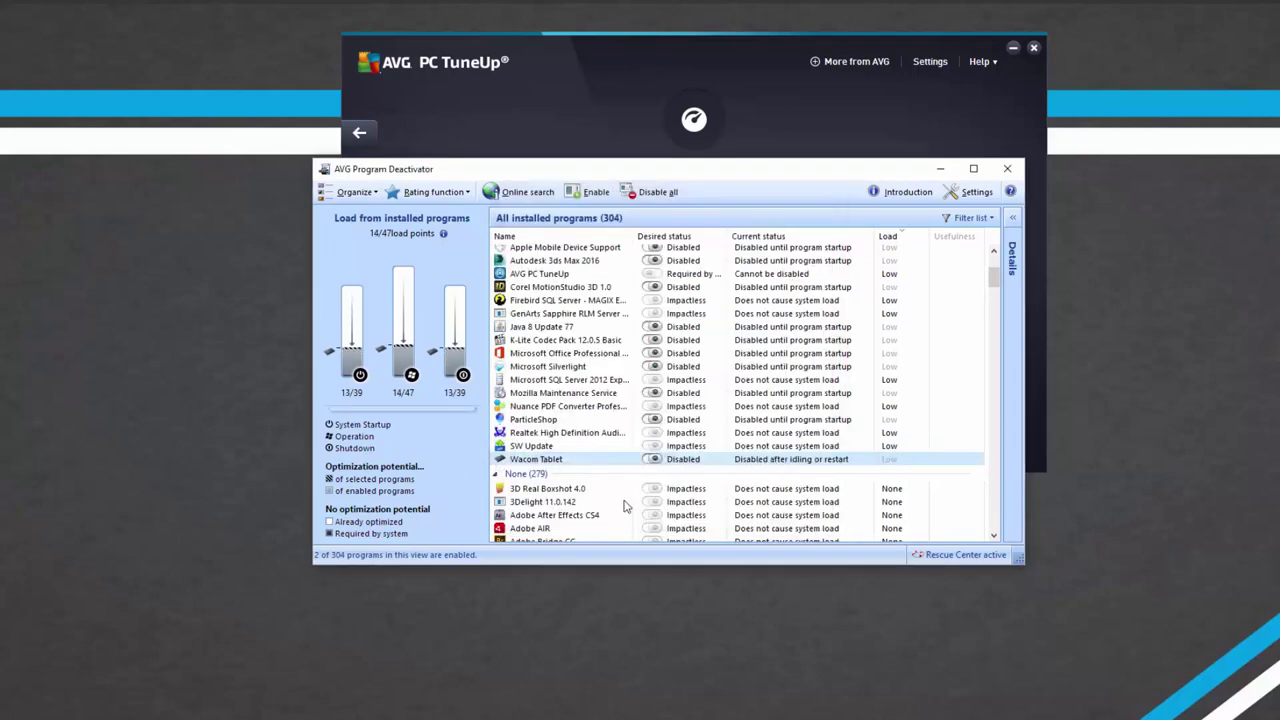
scroll(583, 520, "down", 1)
scroll(583, 520, "down", 2)
scroll(583, 467, "up", 1)
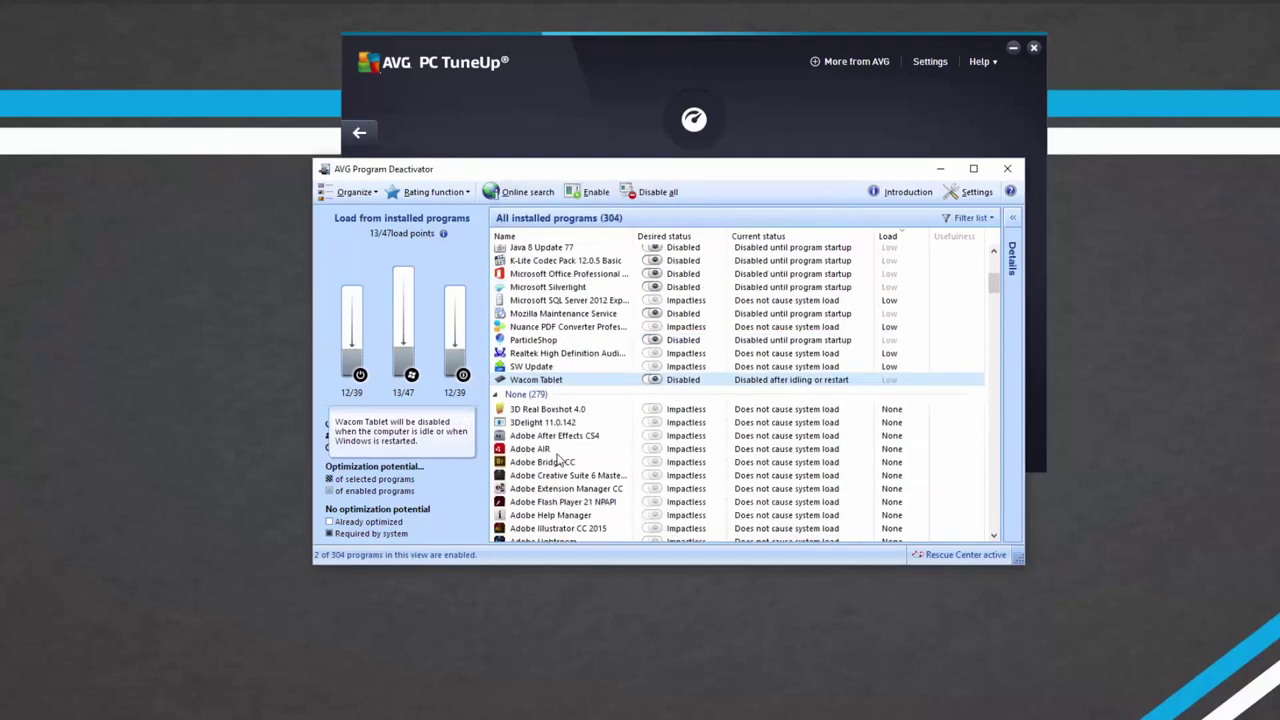
scroll(583, 467, "down", 5)
scroll(583, 467, "up", 1)
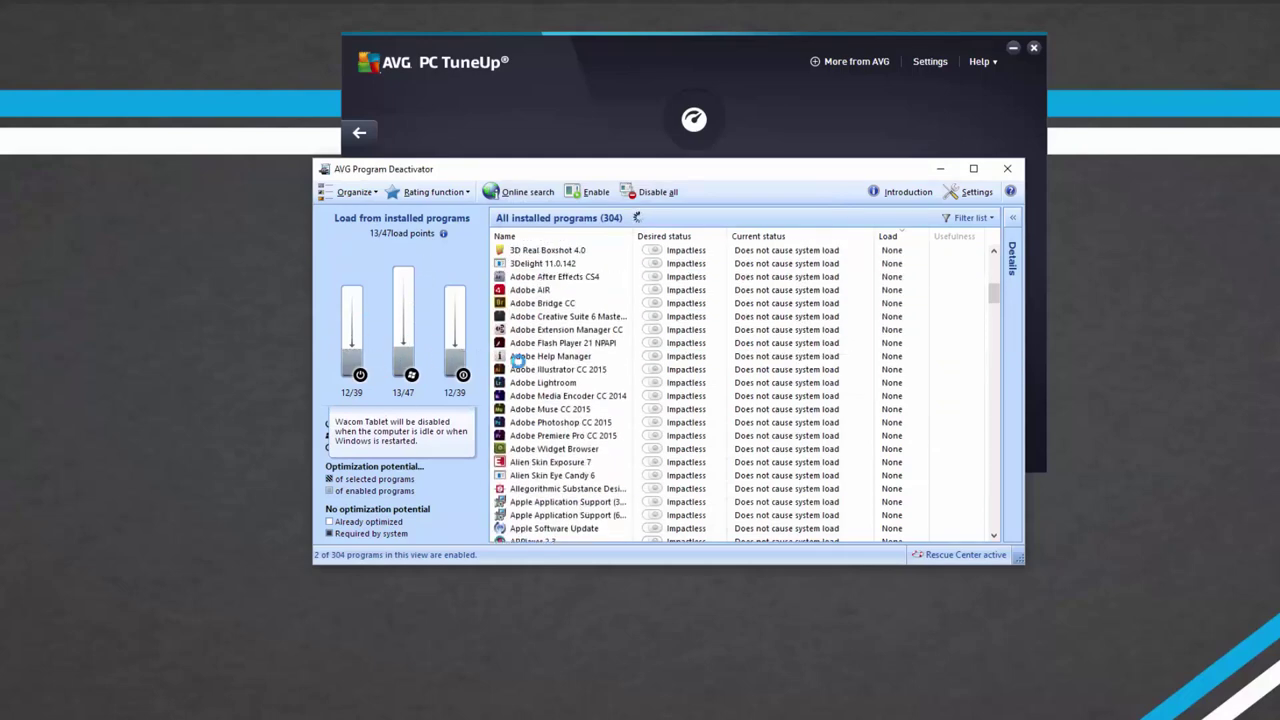
- Disable the high-load Intel(R) Management Engine program and close the Program Deactivator
left_click_drag(994, 293, 994, 256)
left_click(652, 266)
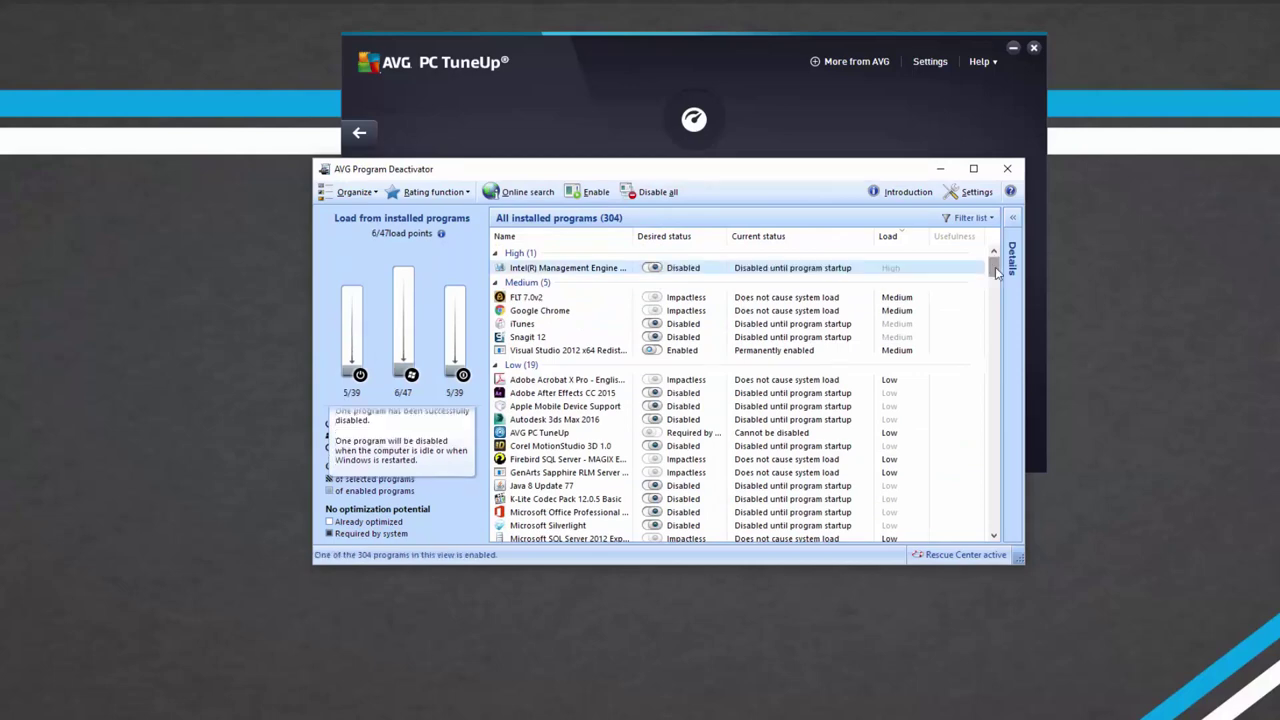
scroll(700, 400, "down", 6)
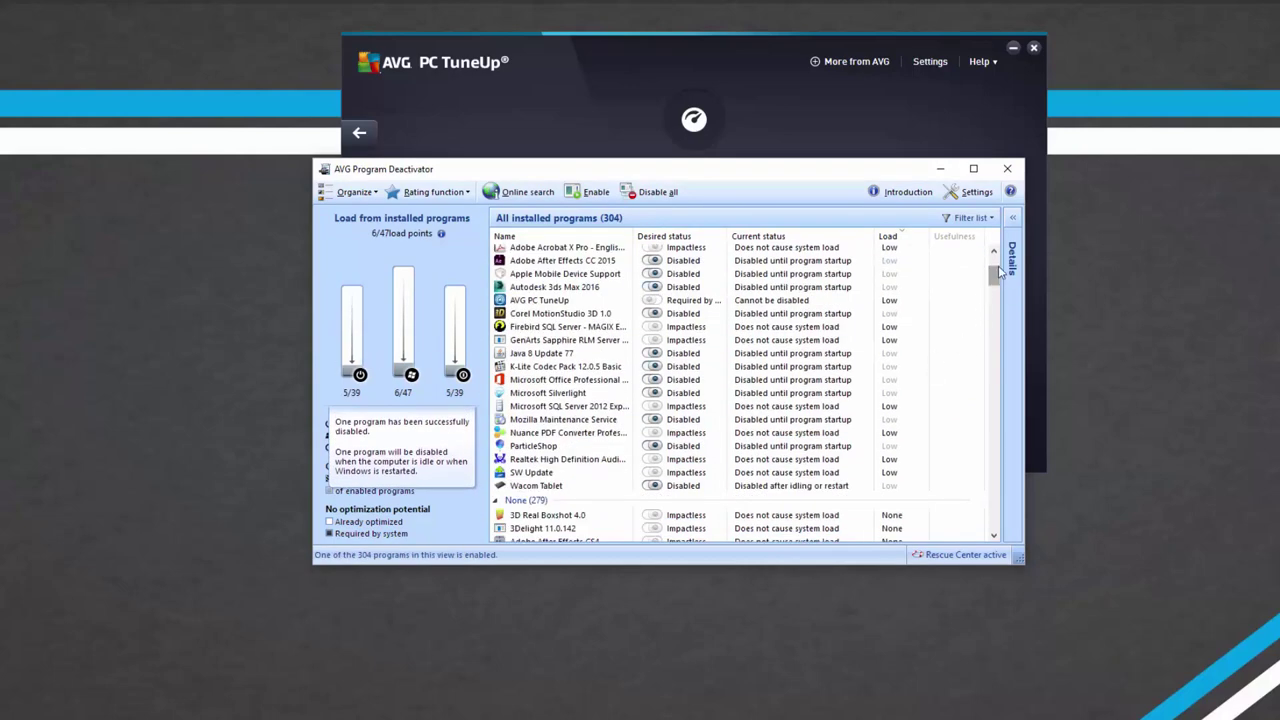
left_click(1007, 170)
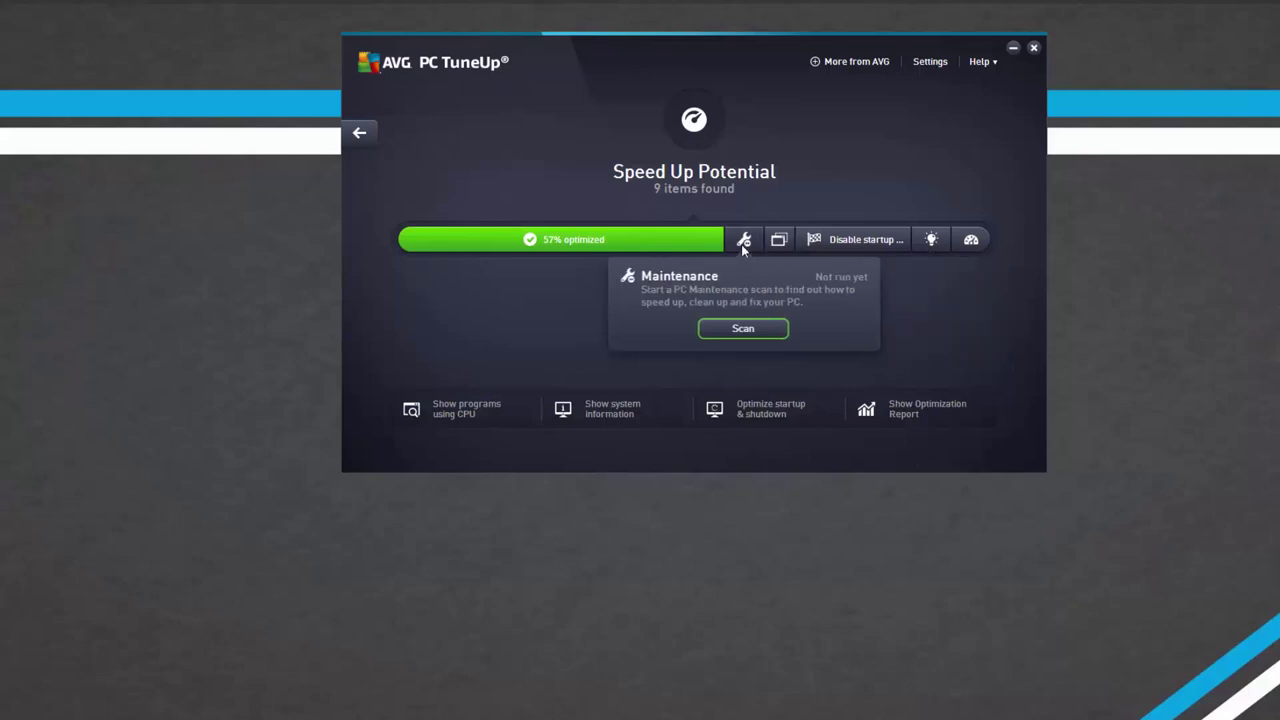
left_click(743, 329)
left_click(359, 132)
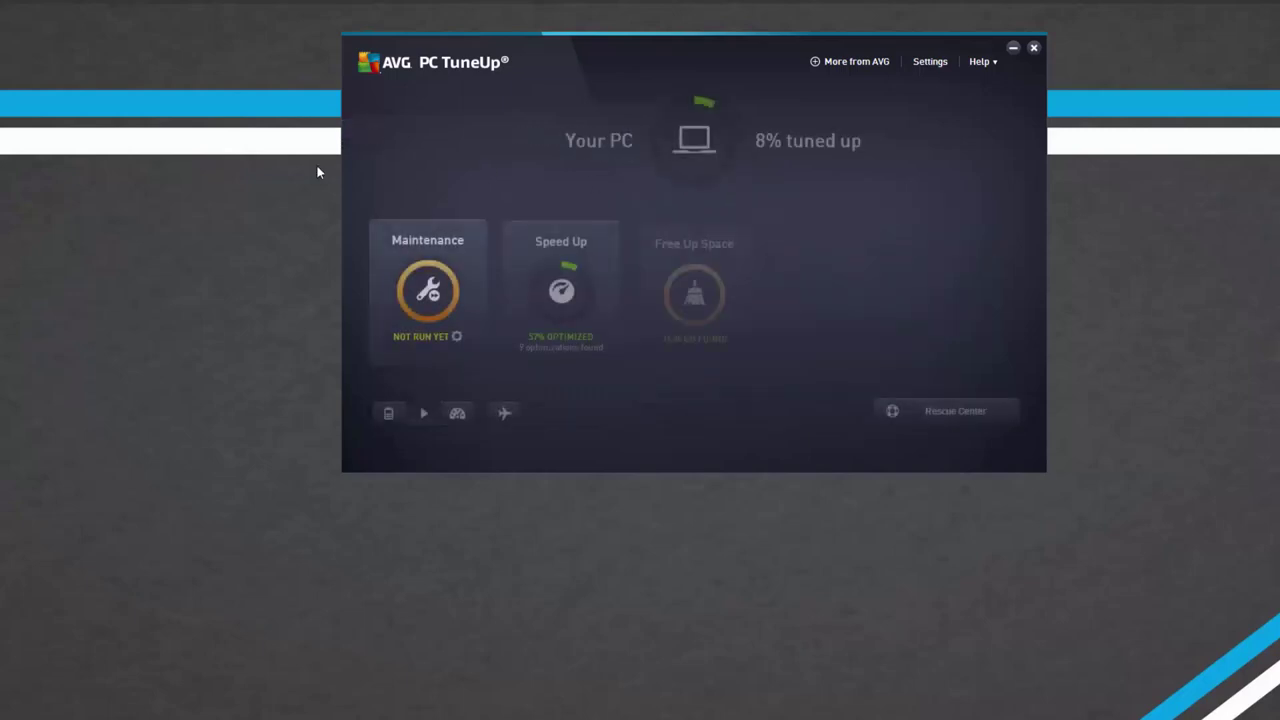
left_click(552, 323)
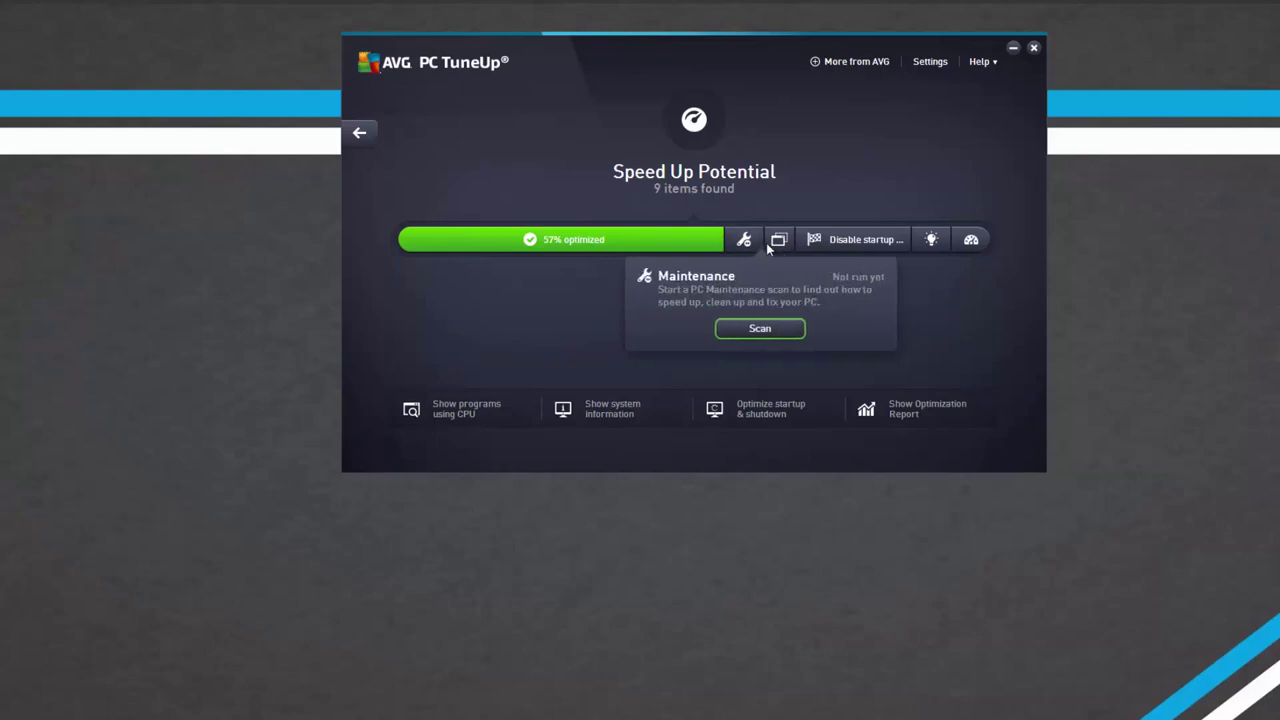
- Show the background programs again, postpone the rating function decision, and close the list
left_click(779, 329)
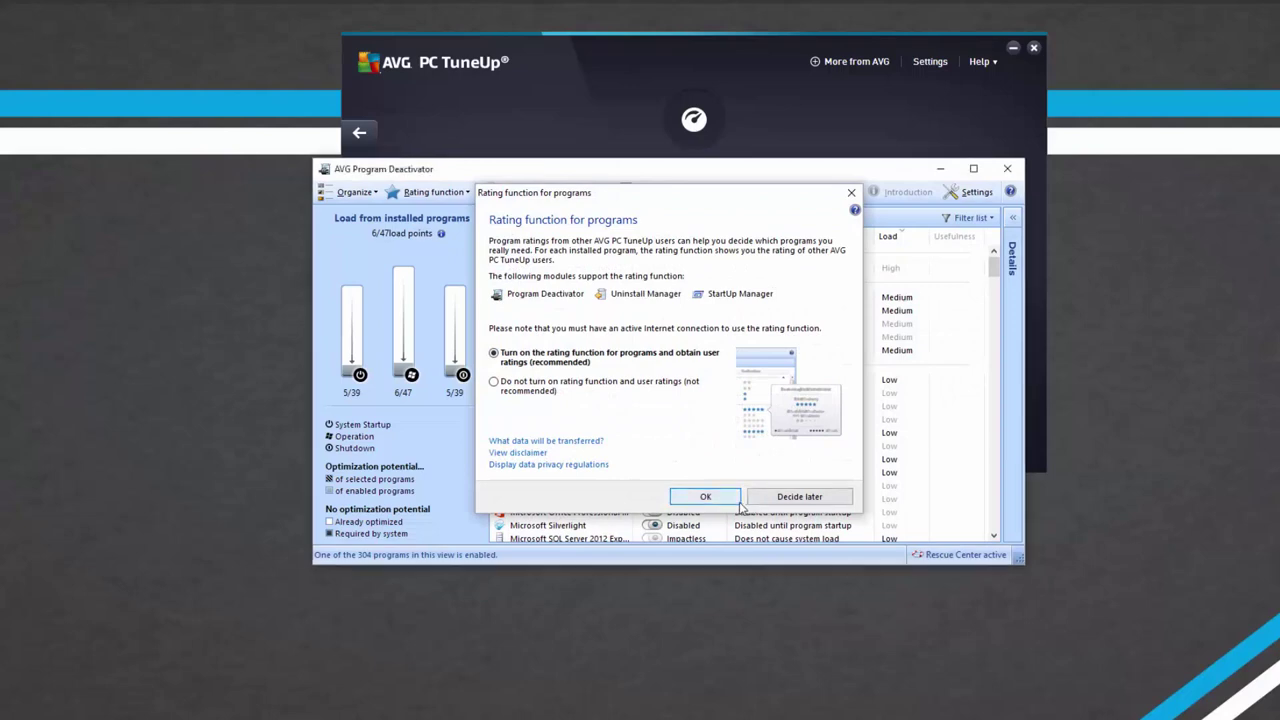
left_click(753, 499)
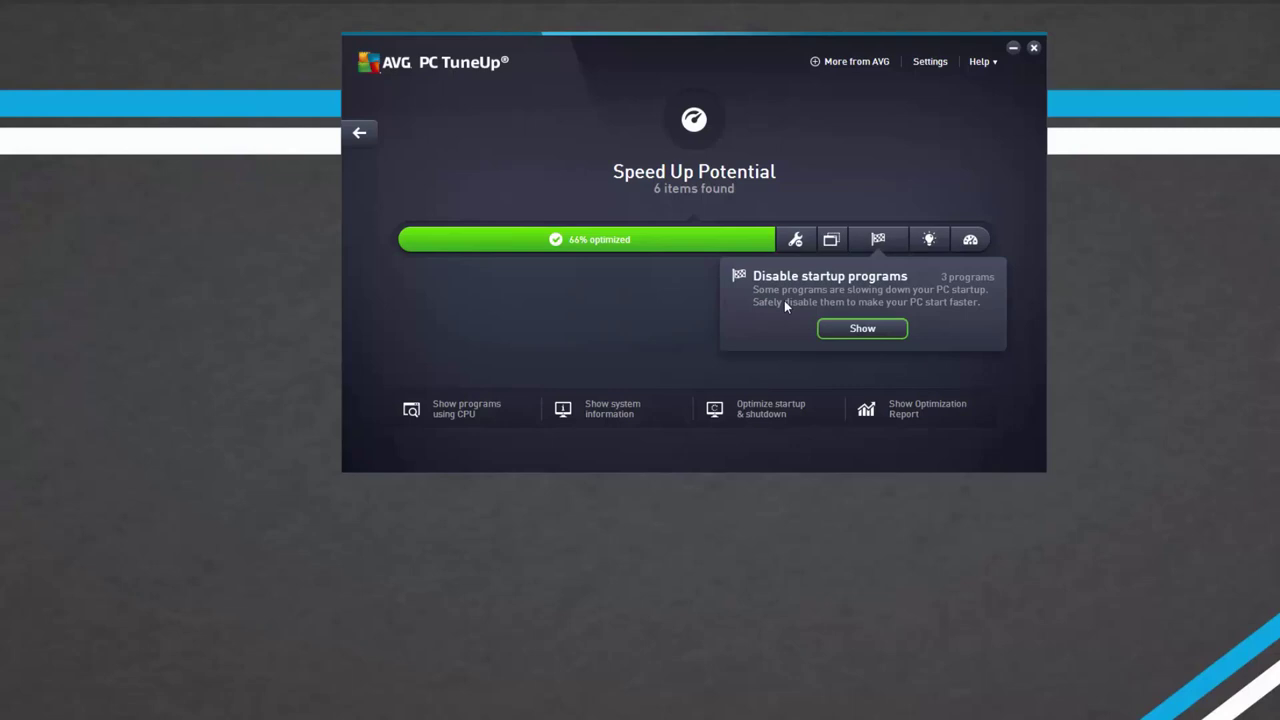
- Disable Adobe CS6 Service Manager, Adobe Updater Startup Utility and SBSV 2010/02/19-11:02:07 at startup, and close the StartUp Manager
left_click(847, 341)
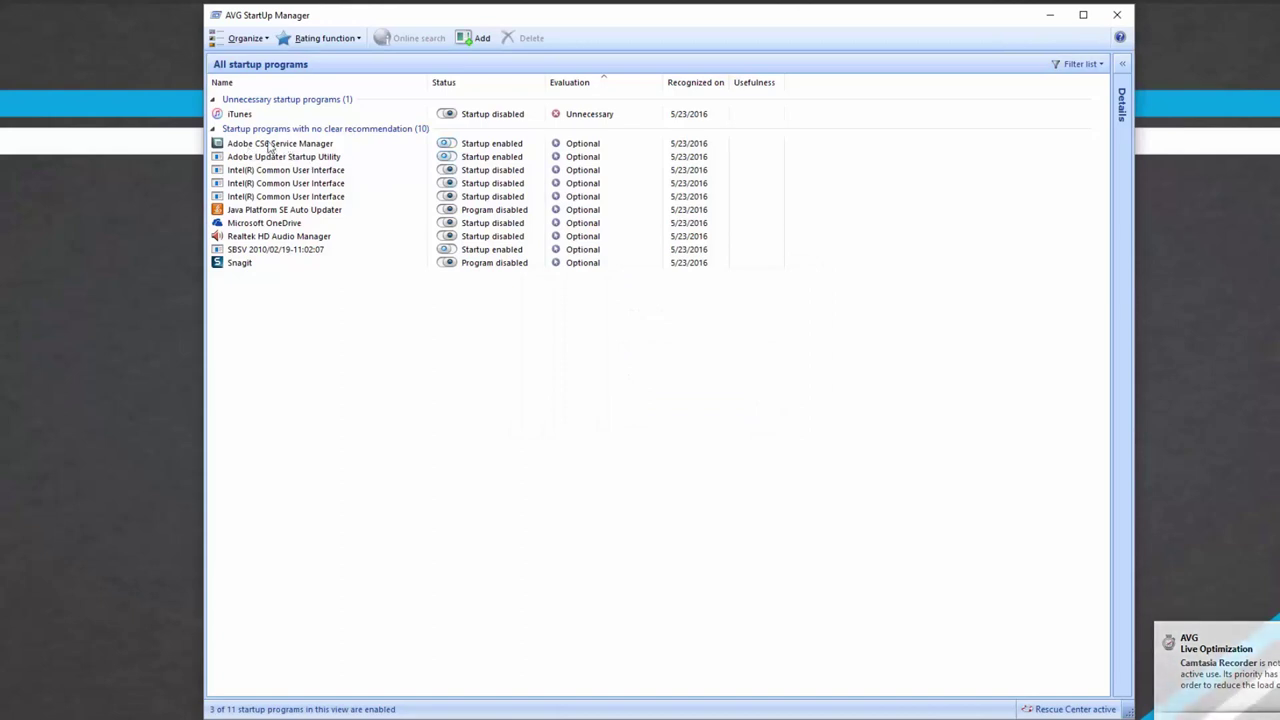
left_click(446, 143)
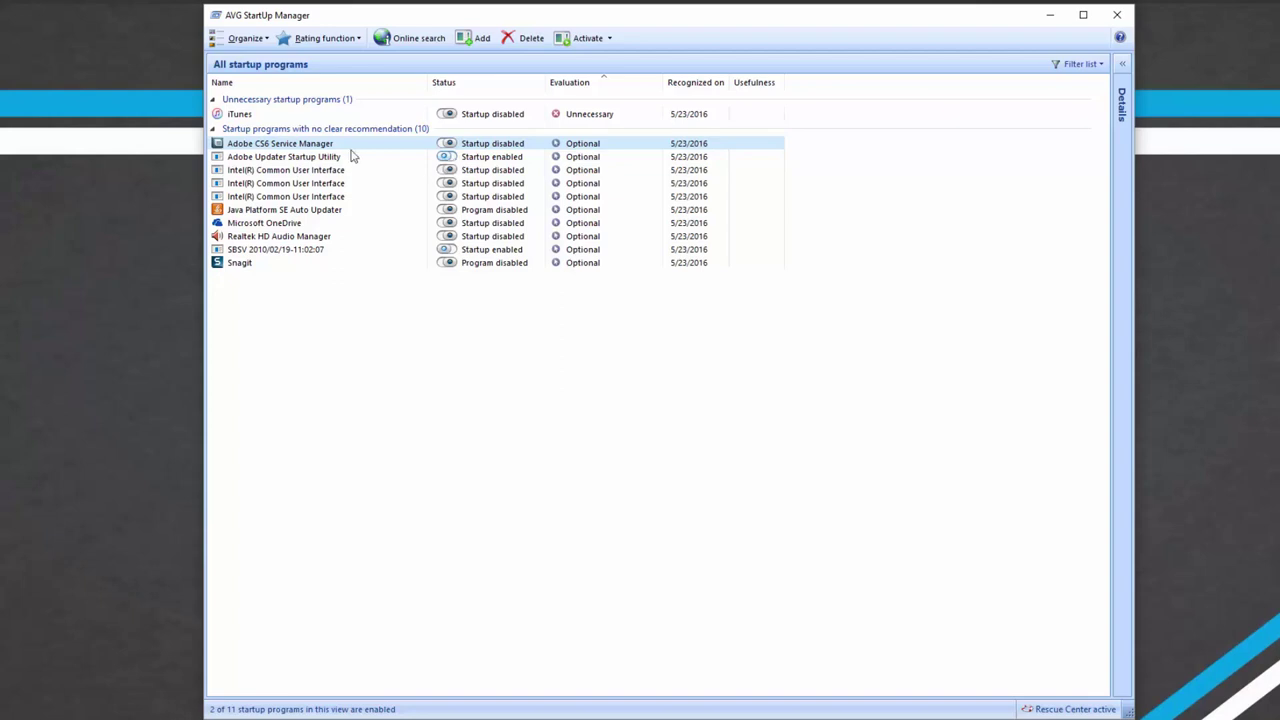
left_click(450, 158)
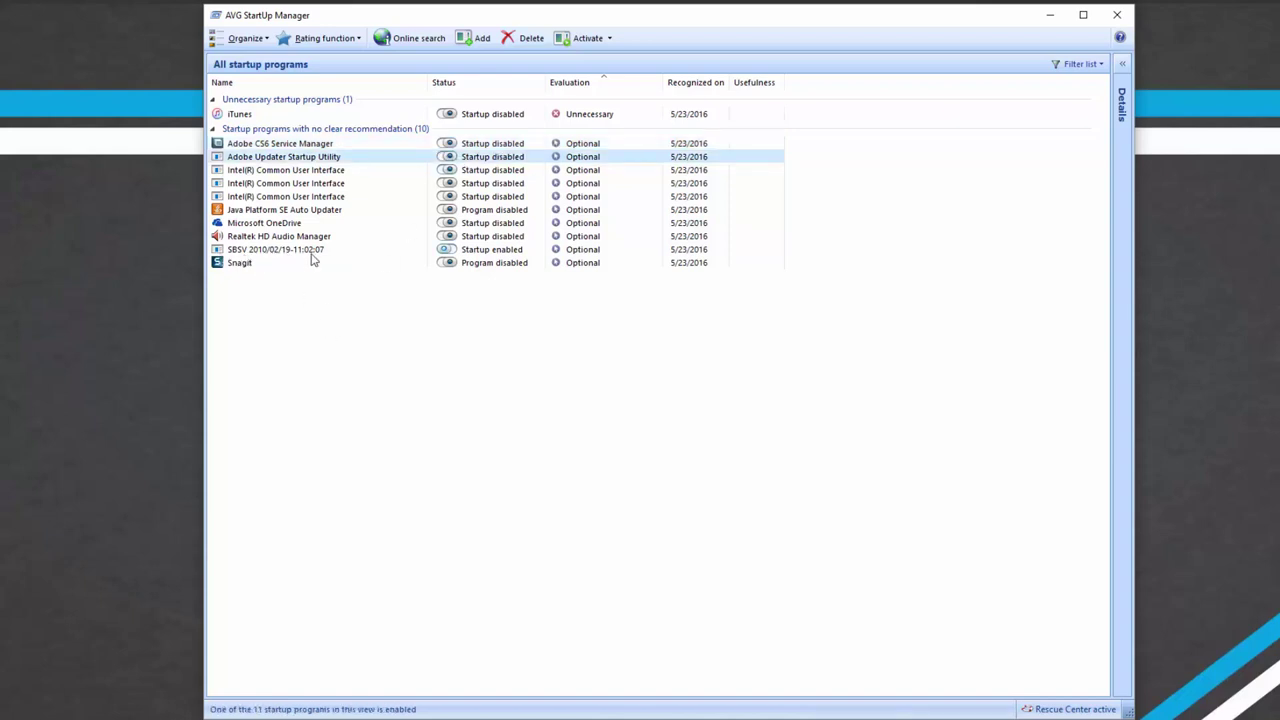
left_click(450, 250)
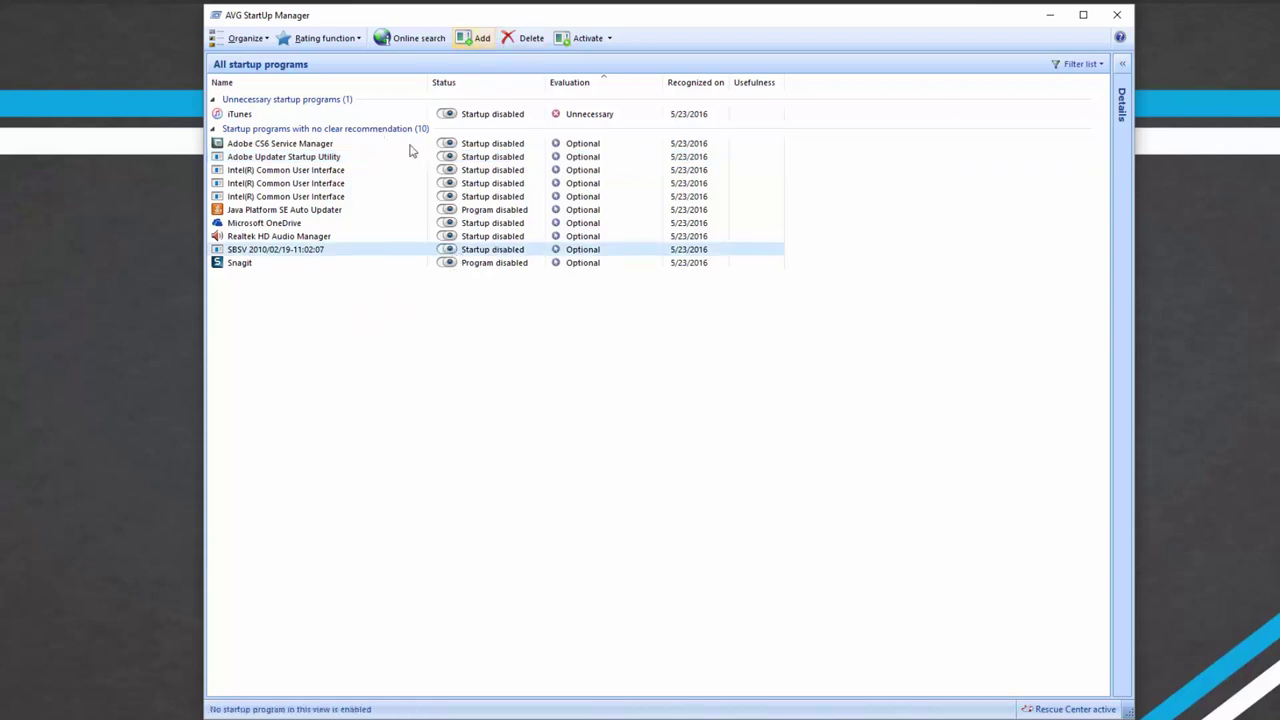
left_click(1117, 15)
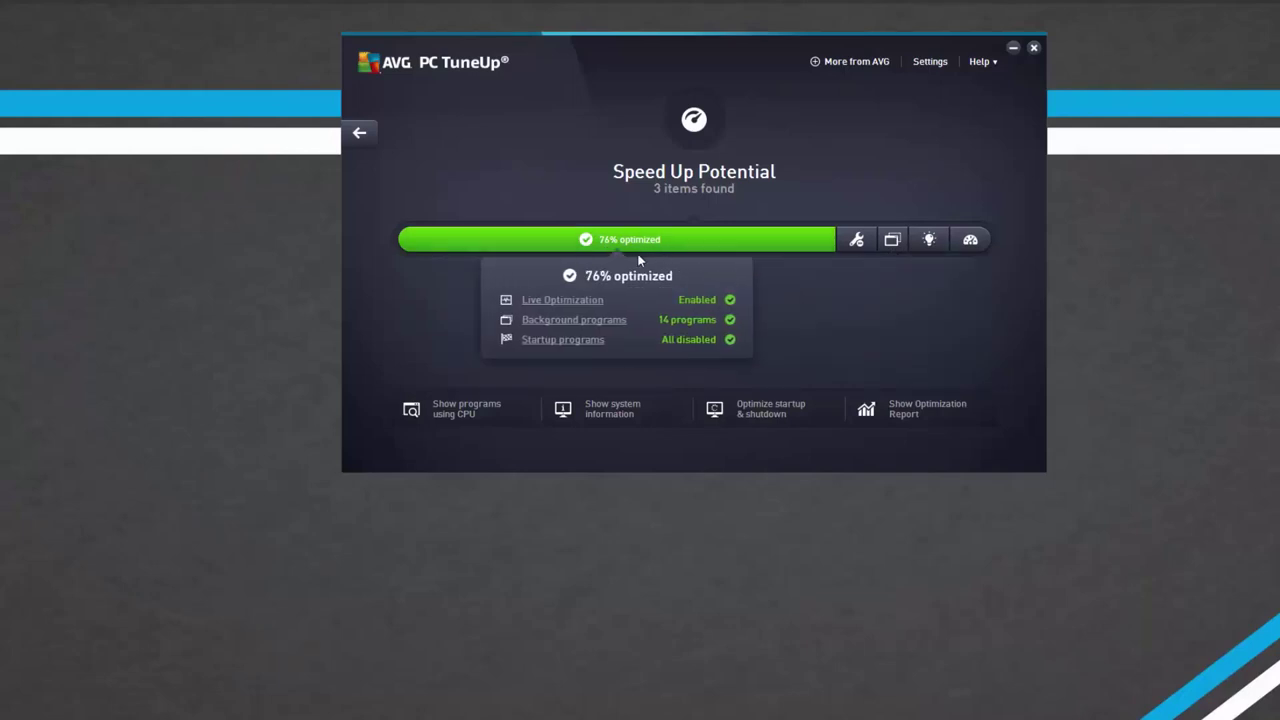
- Start the Recommendations scan and set the profile's Internet connection to Fiber optics with a speed from 100 Mbit/s
mouse_move(933, 248)
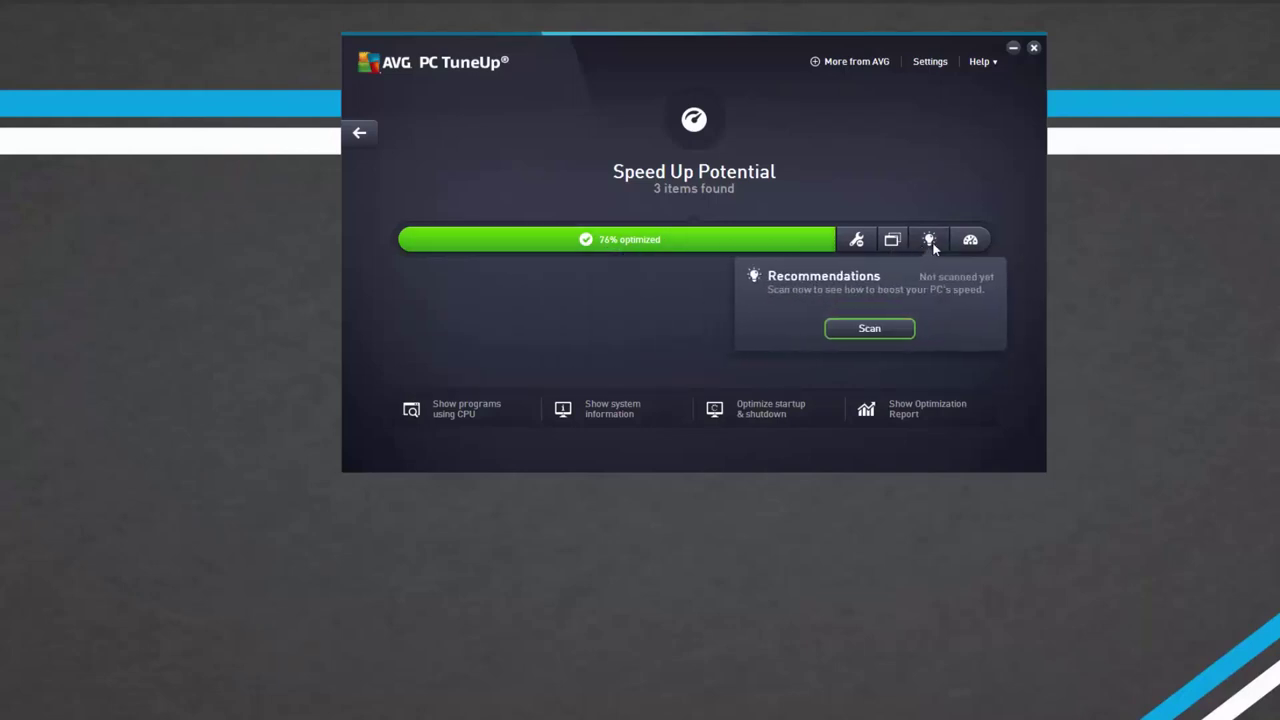
left_click(869, 328)
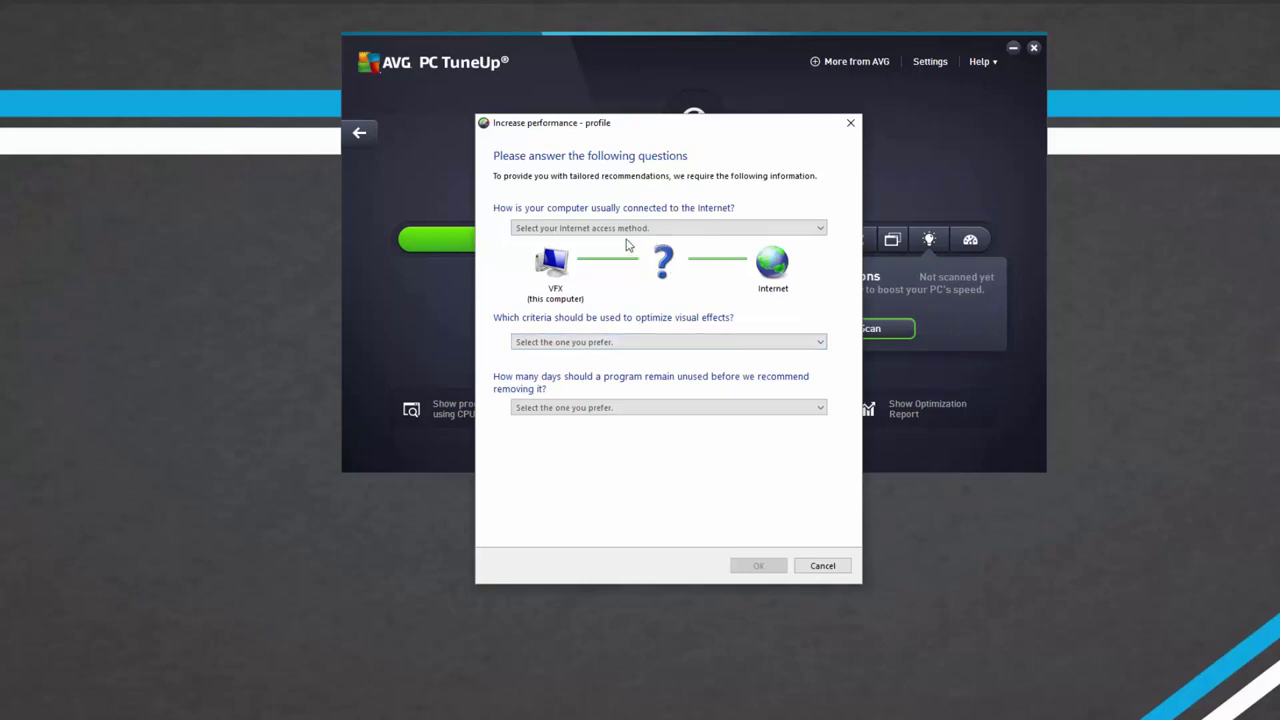
left_click(663, 230)
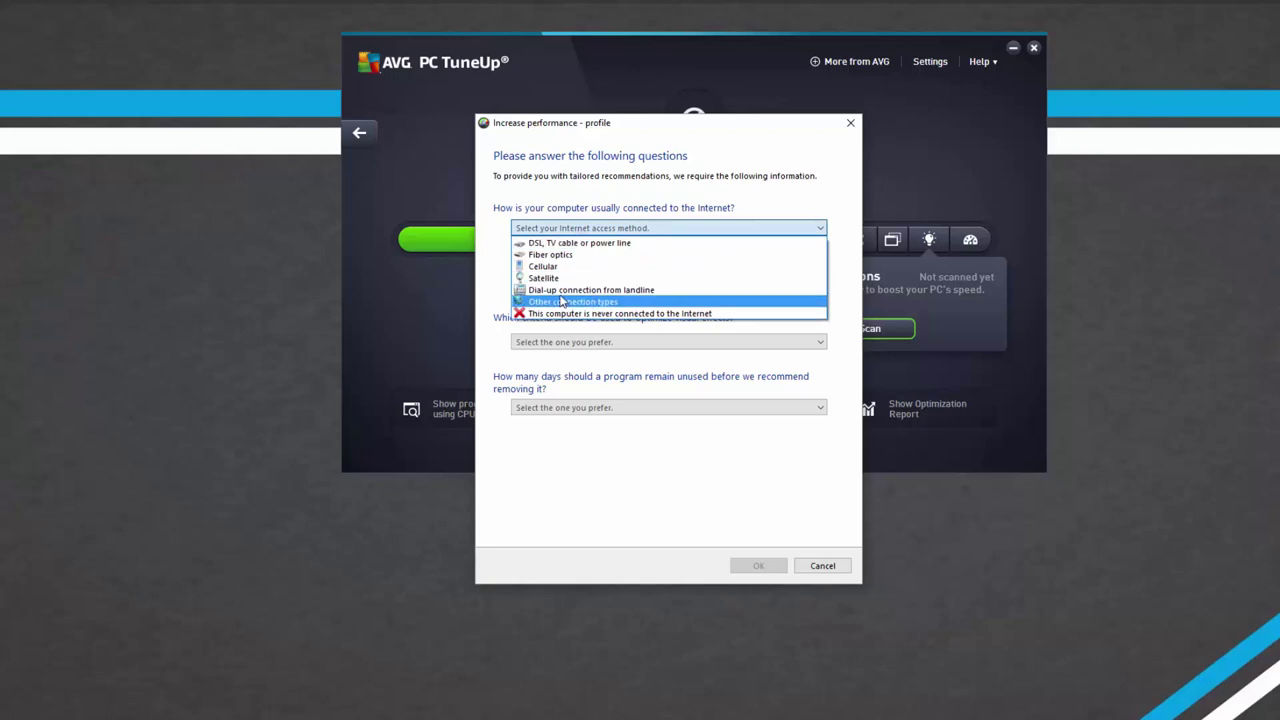
left_click(665, 255)
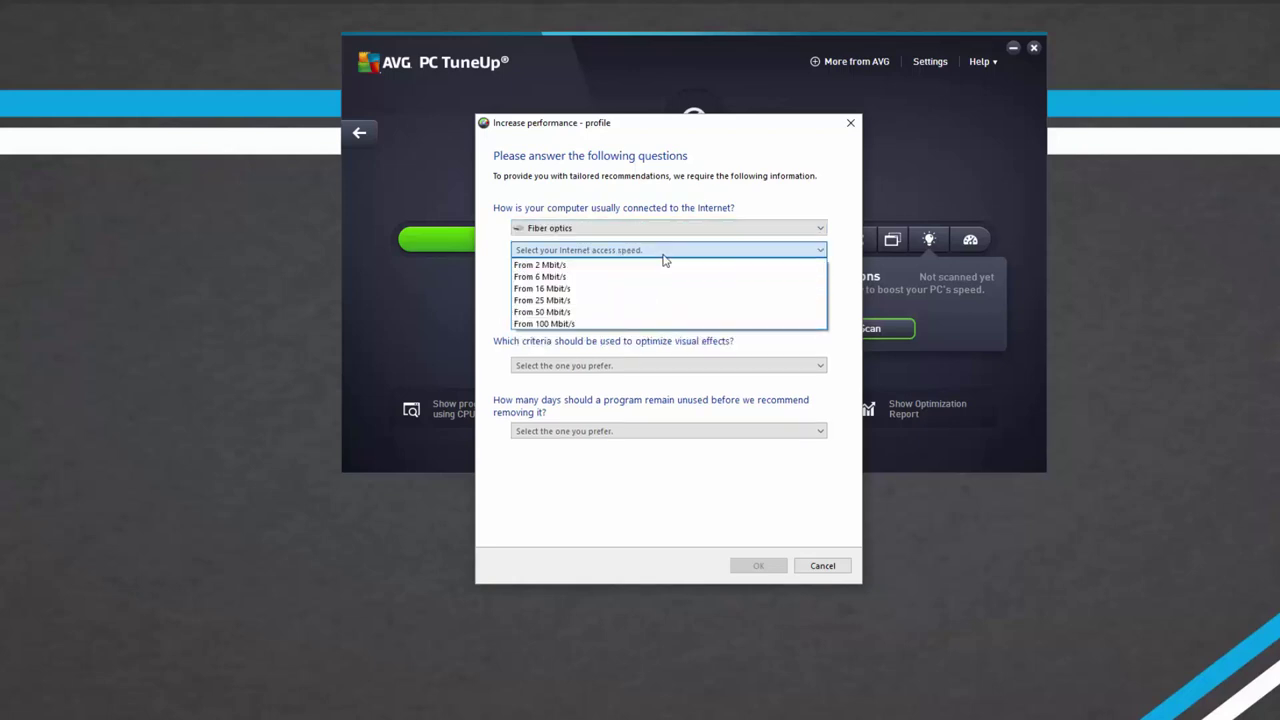
left_click(550, 324)
- Choose not to optimize visual effects, set the unused-program removal period to Not at all, and confirm the profile
left_click(641, 367)
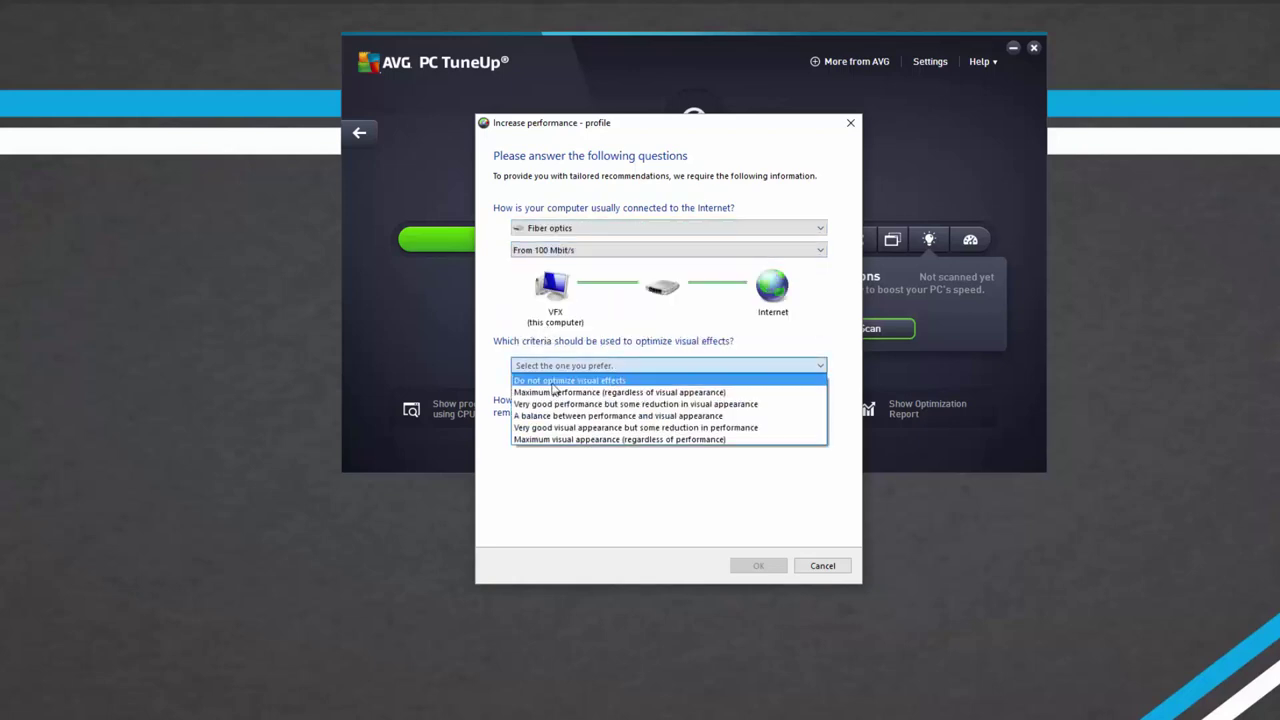
left_click(549, 381)
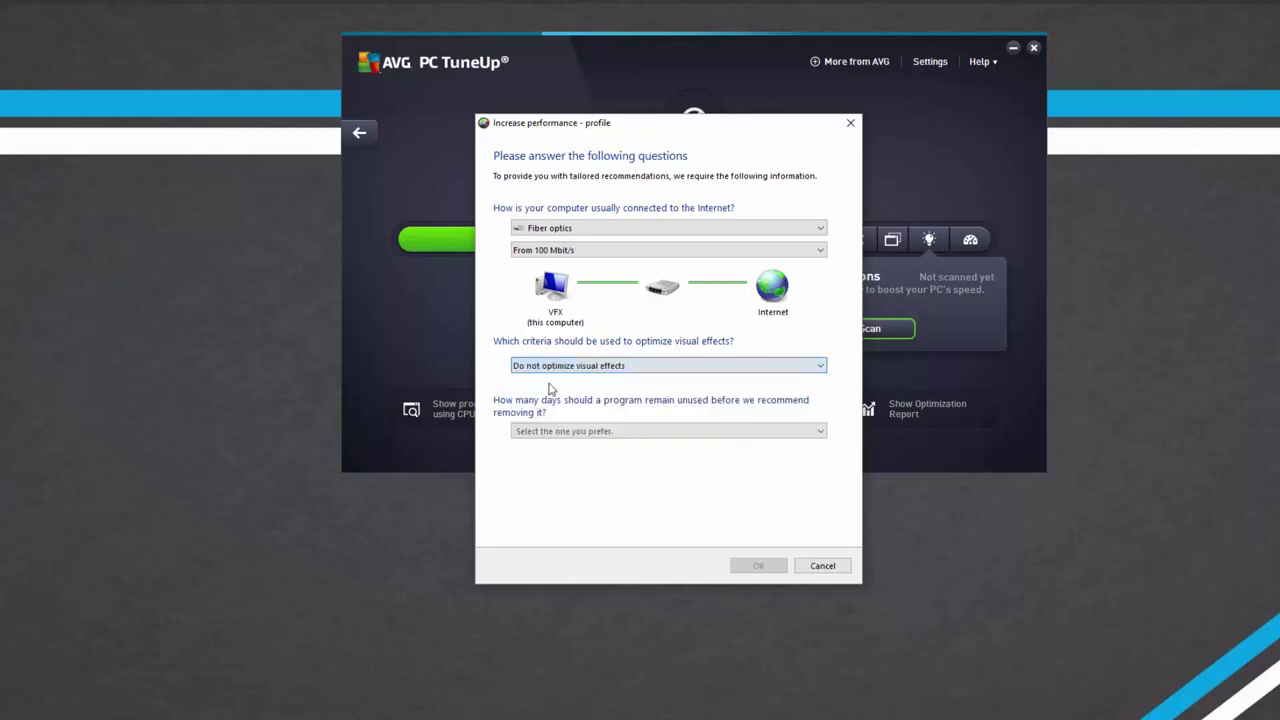
left_click(663, 432)
left_click(581, 447)
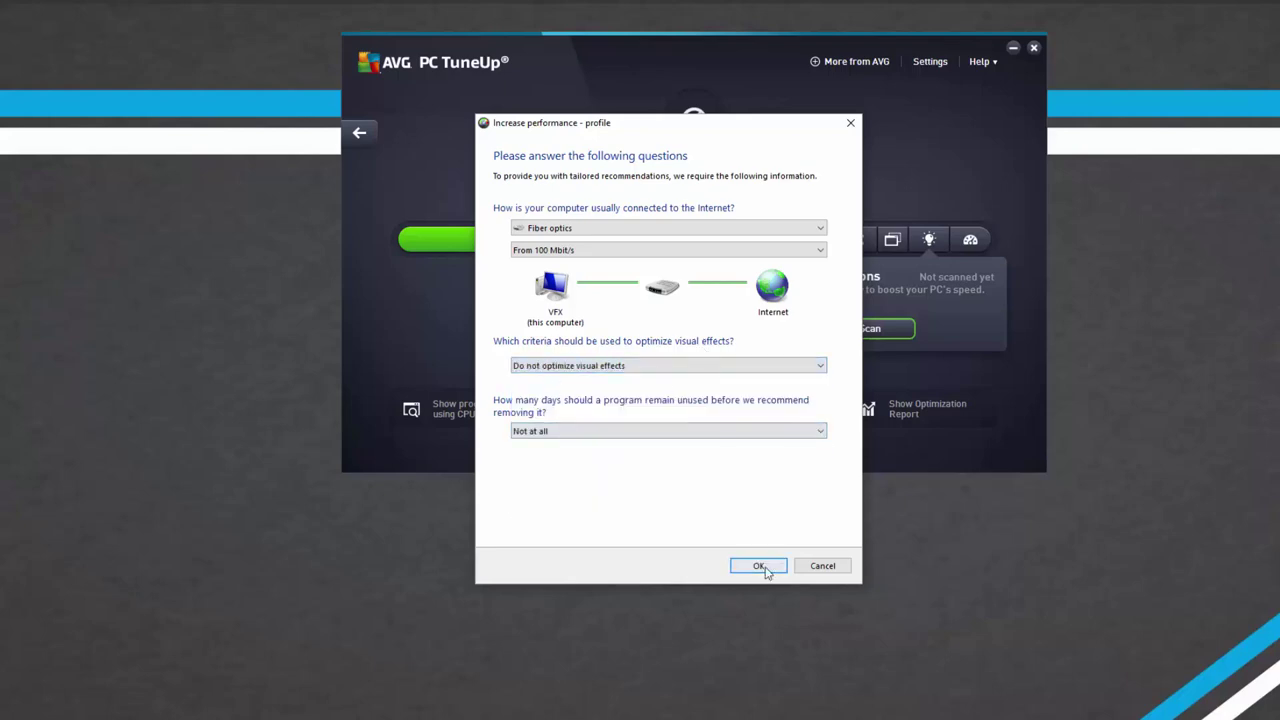
left_click(765, 566)
- Review the performance recommendations for hardware and software, Internet settings and visual effects, and close the details
mouse_move(928, 245)
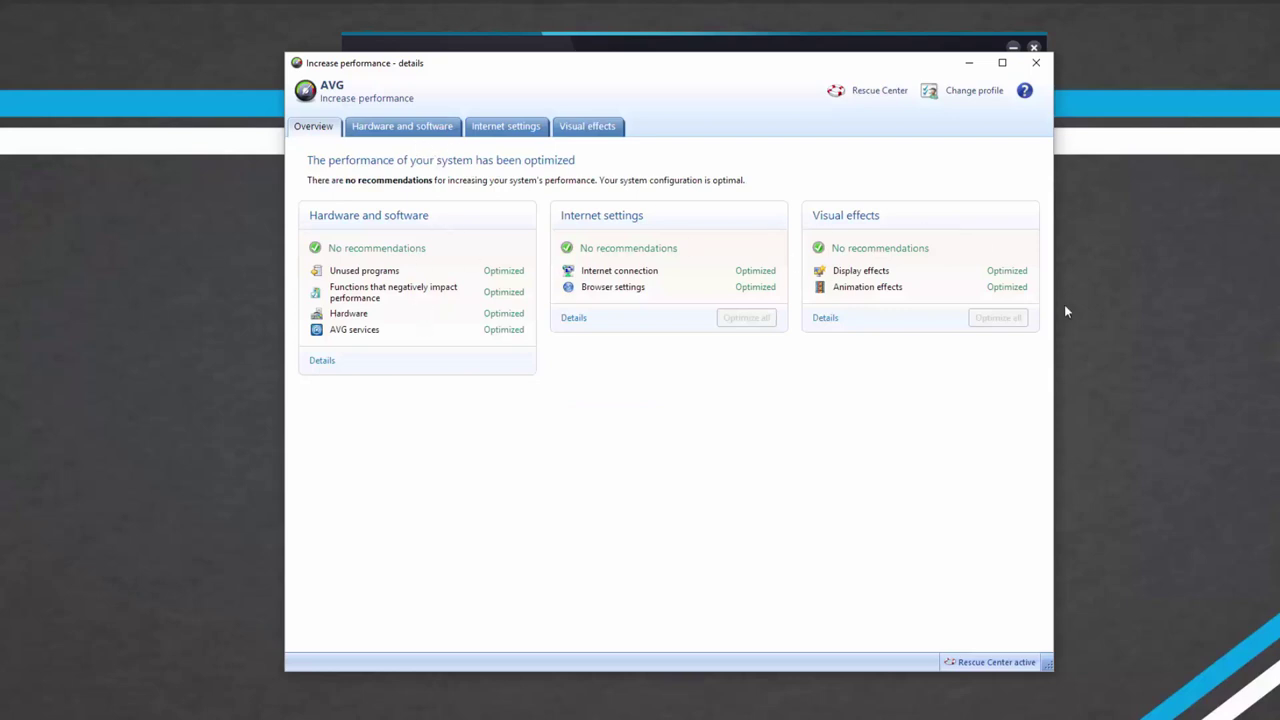
left_click(400, 127)
left_click(507, 127)
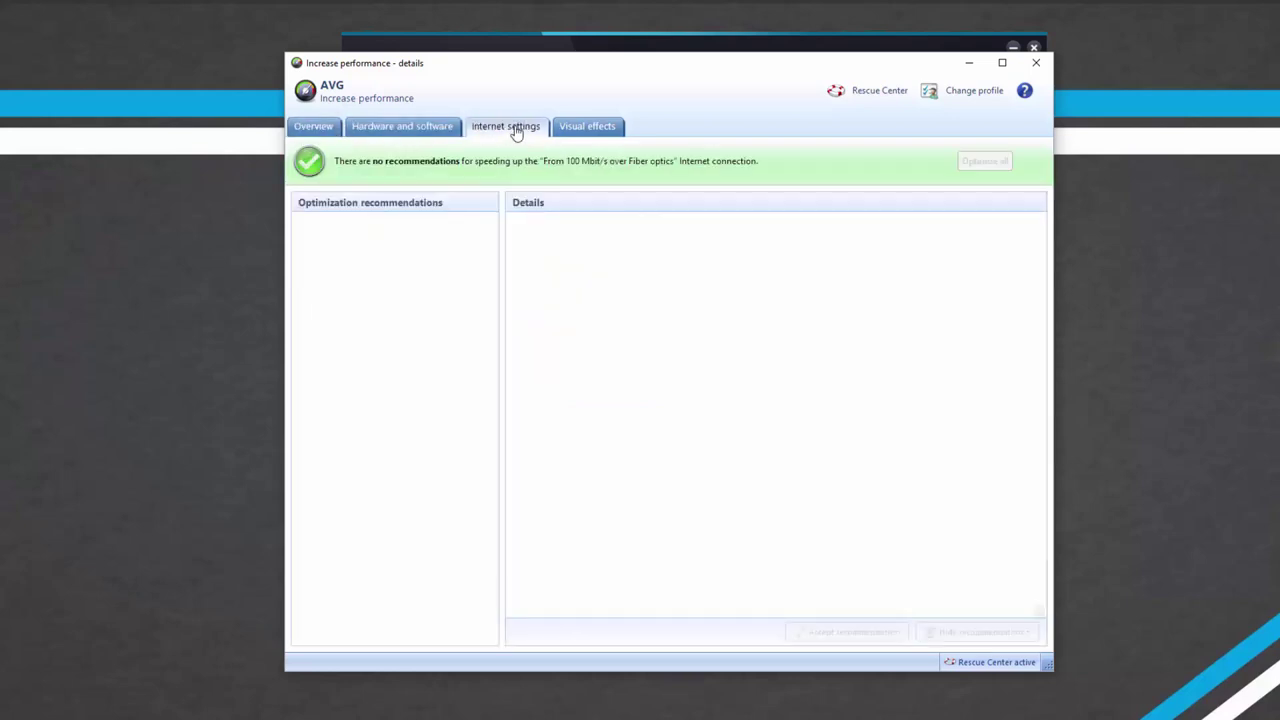
left_click(563, 128)
left_click(400, 127)
left_click(314, 126)
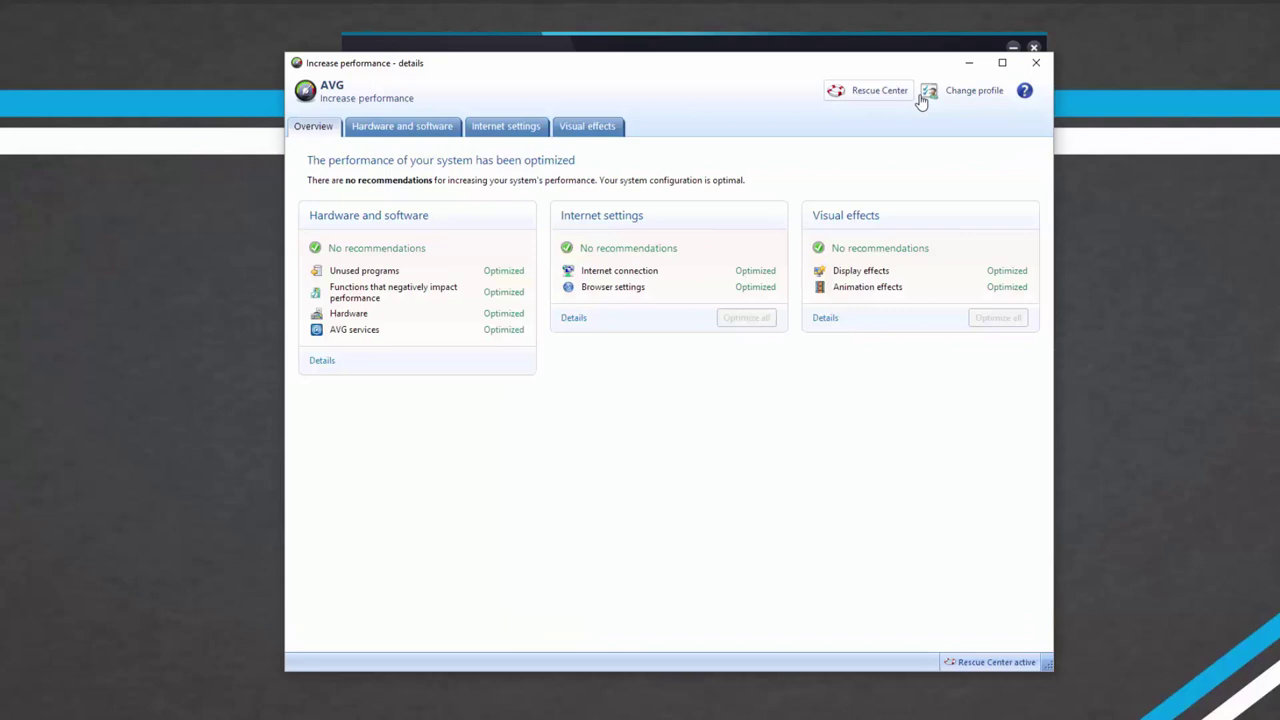
left_click(1036, 62)
- Leave Speed Up and open the duplicate file scan under Free Up Space
mouse_move(968, 243)
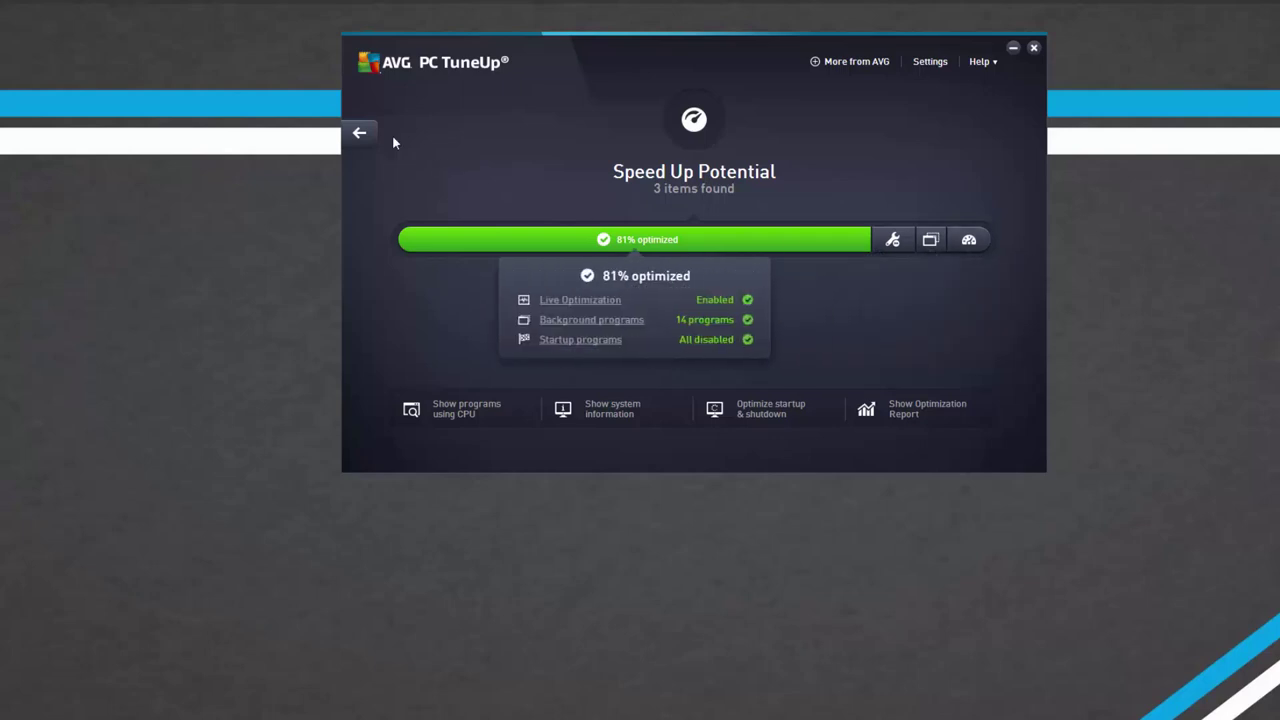
left_click(359, 132)
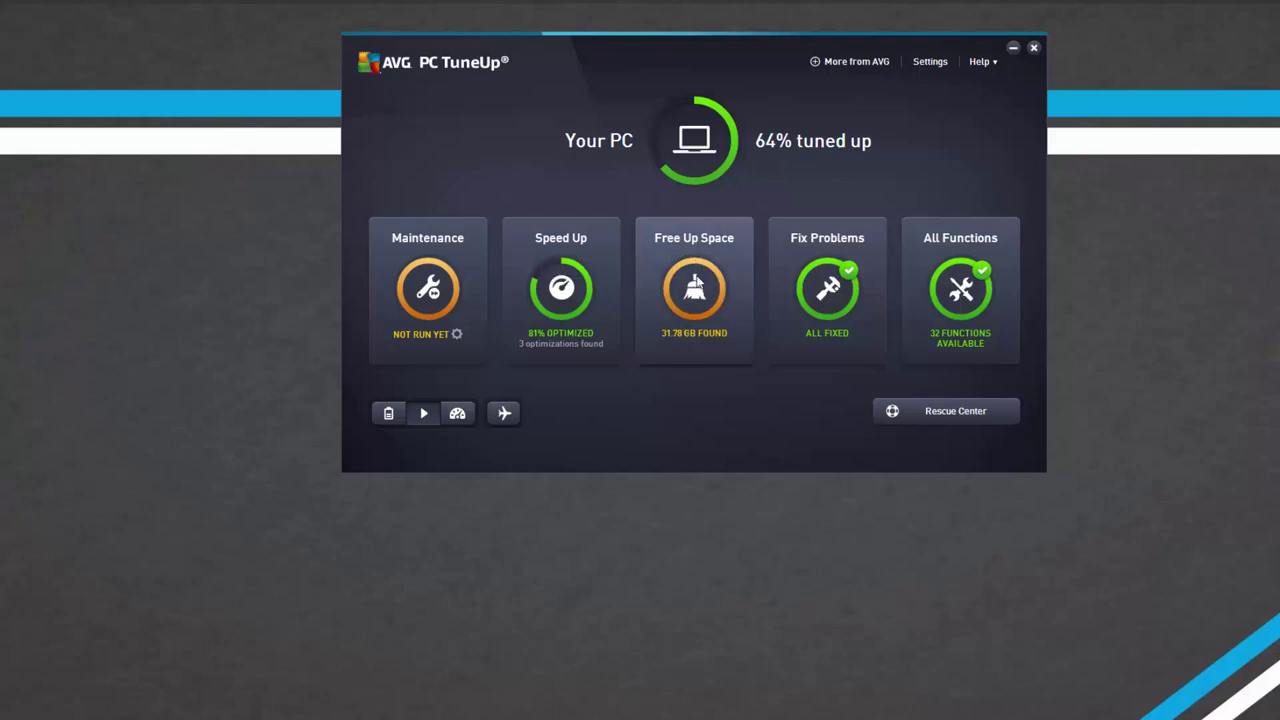
left_click(696, 276)
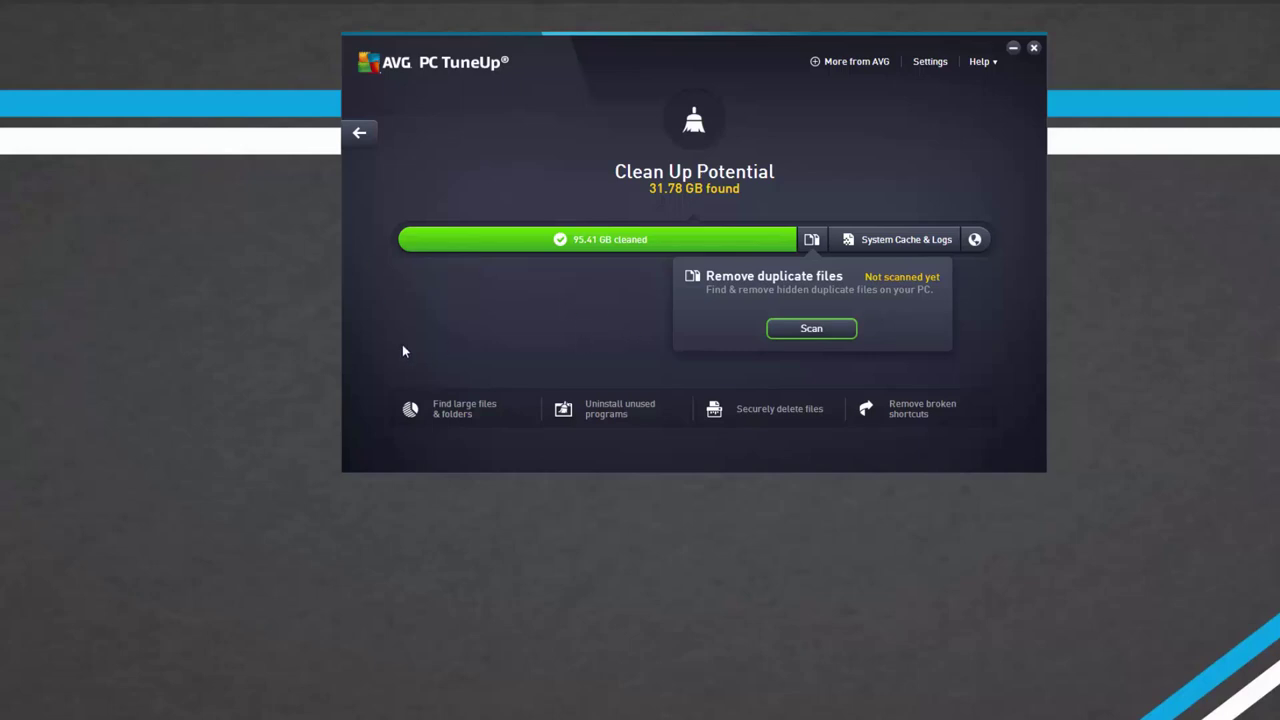
left_click(797, 330)
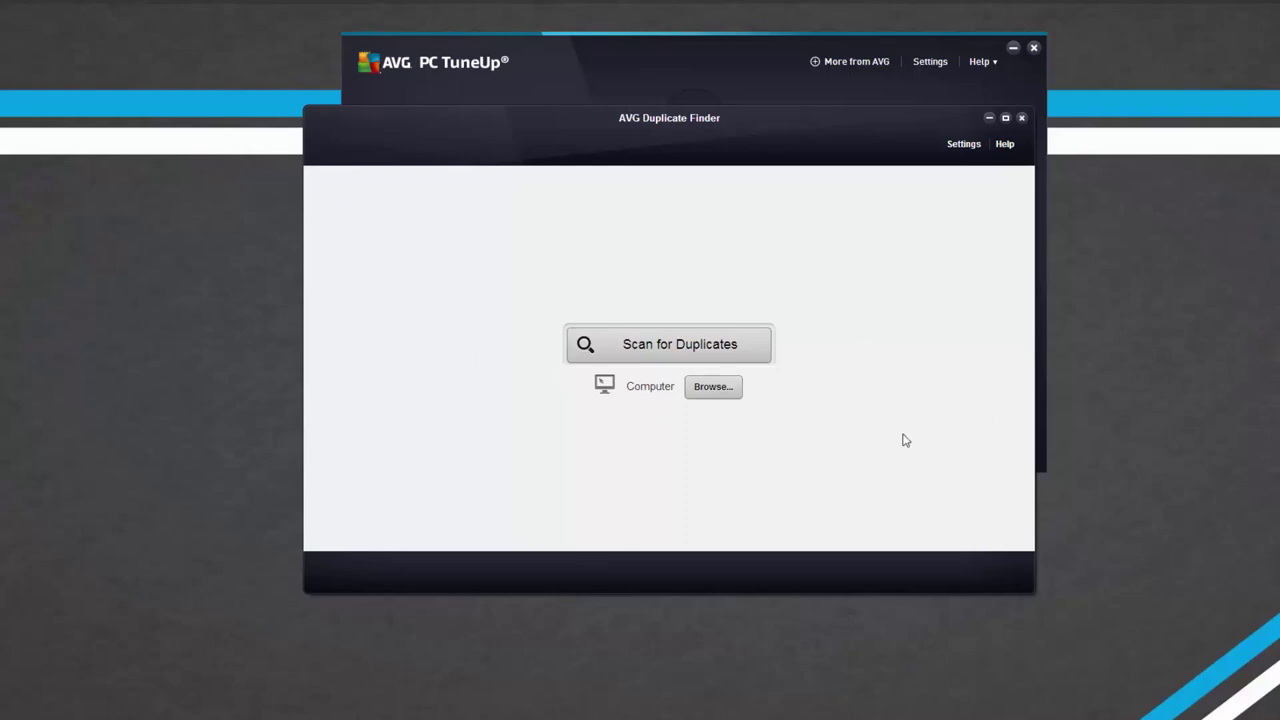
- Try to limit the duplicate scan to the RED WD 2T (H:) drive, cancel the selection, and close the Duplicate Finder
left_click(710, 395)
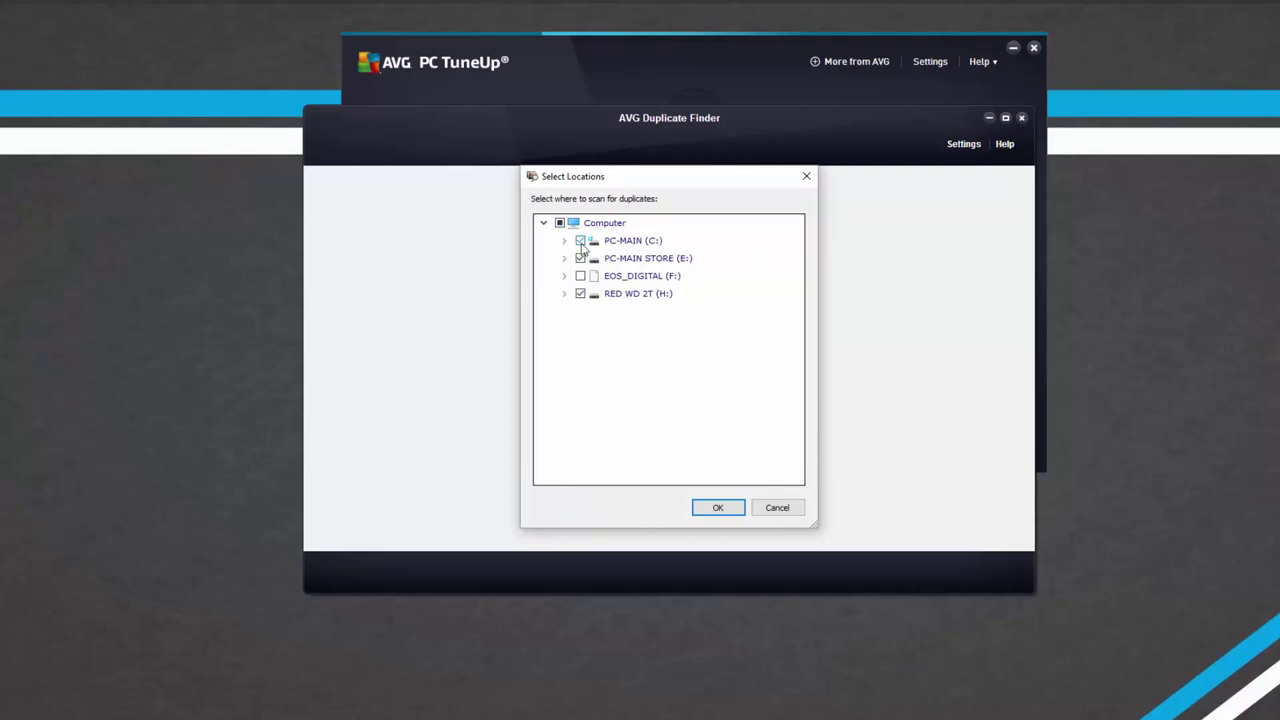
left_click(581, 259)
left_click(582, 294)
left_click(581, 241)
left_click(618, 302)
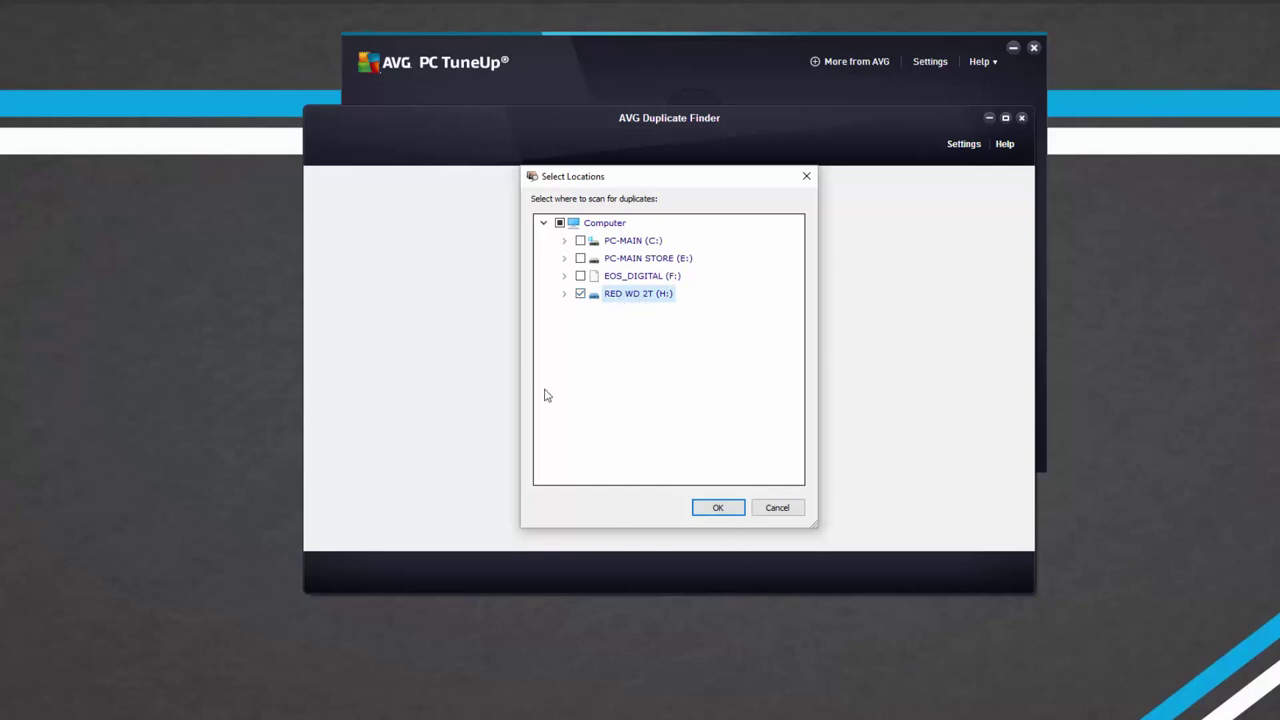
left_click(774, 510)
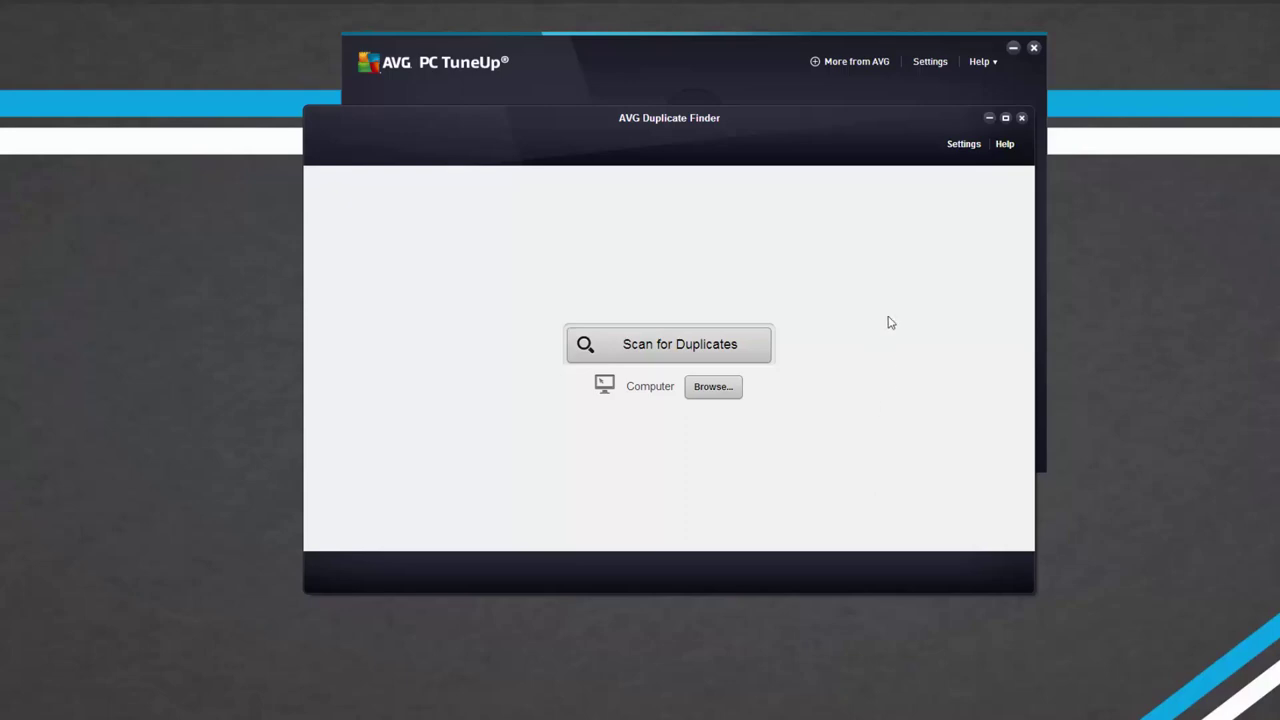
left_click(1025, 120)
left_click(362, 135)
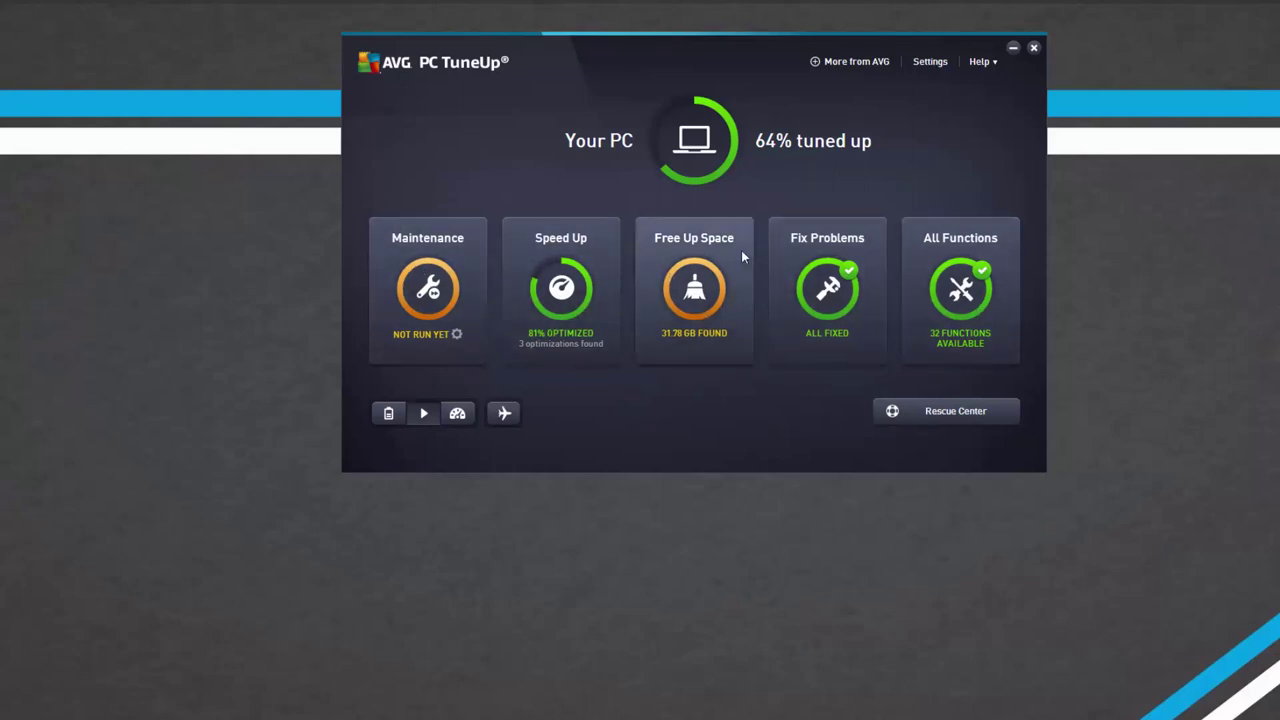
left_click(427, 300)
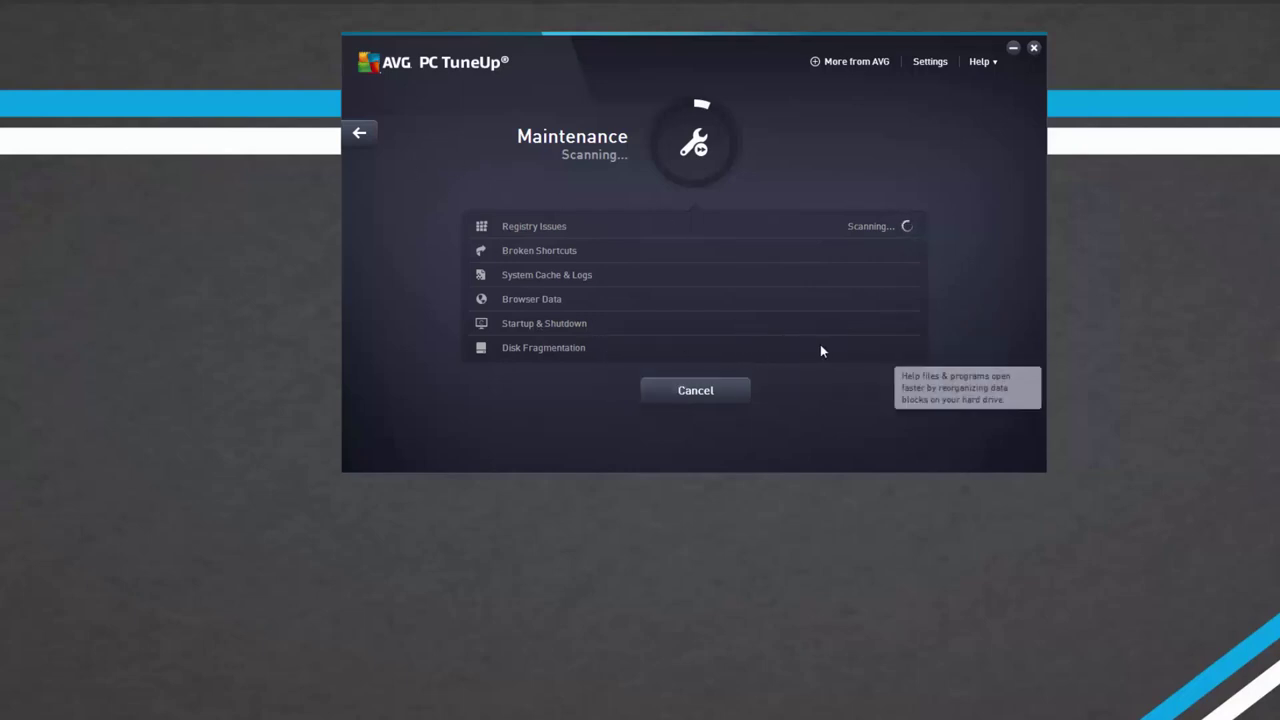
left_click(371, 137)
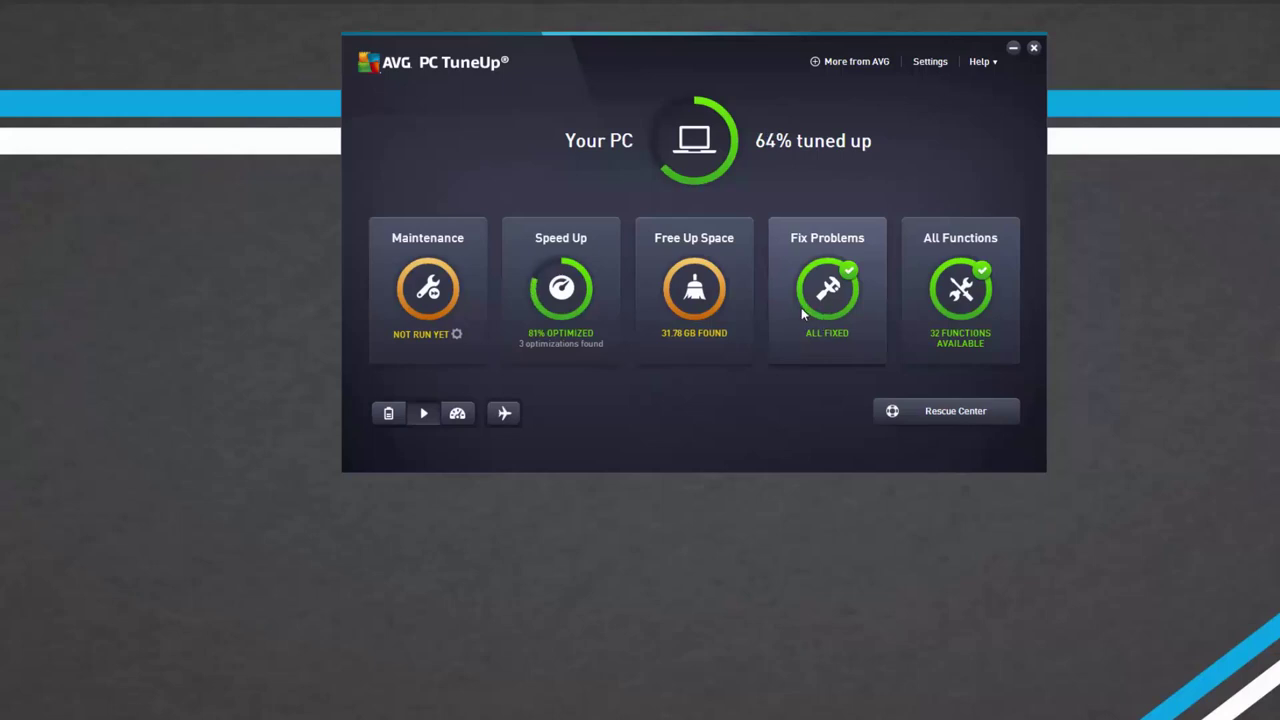
- Scan System Cache & Logs under Free Up Space for unnecessary files and backups, and move the scan window aside
left_click(668, 305)
mouse_move(862, 248)
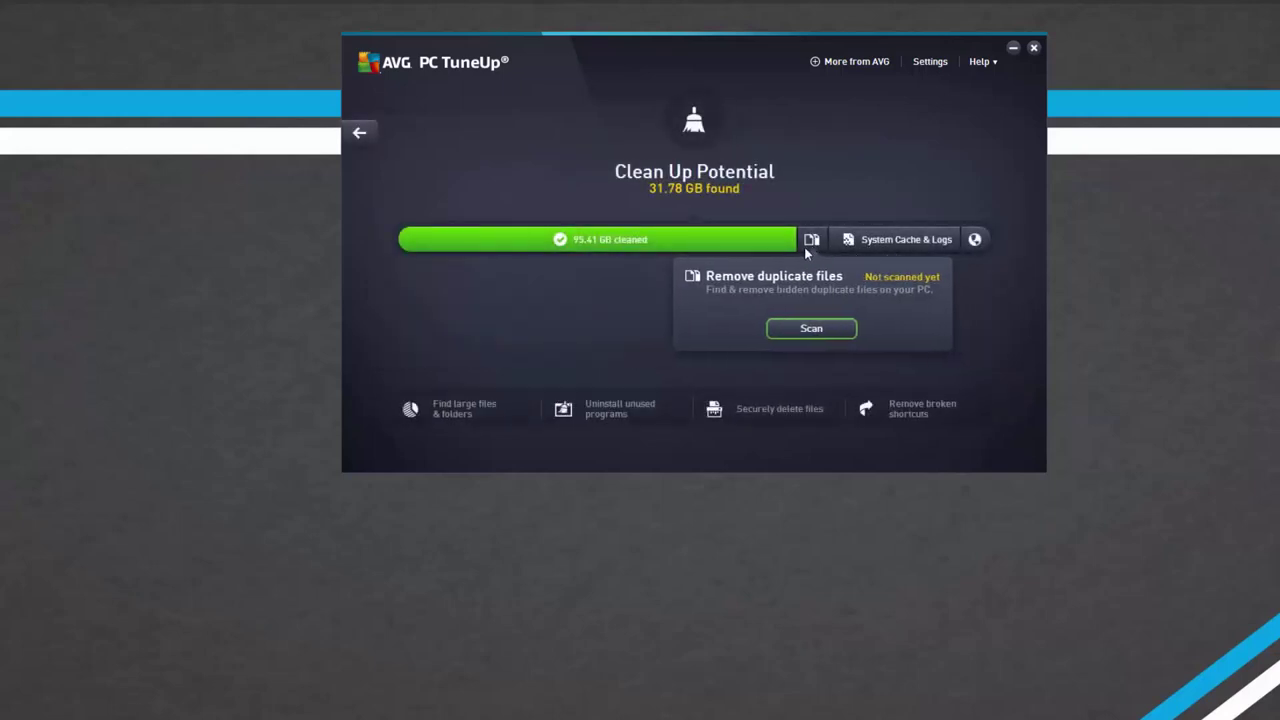
left_click(873, 244)
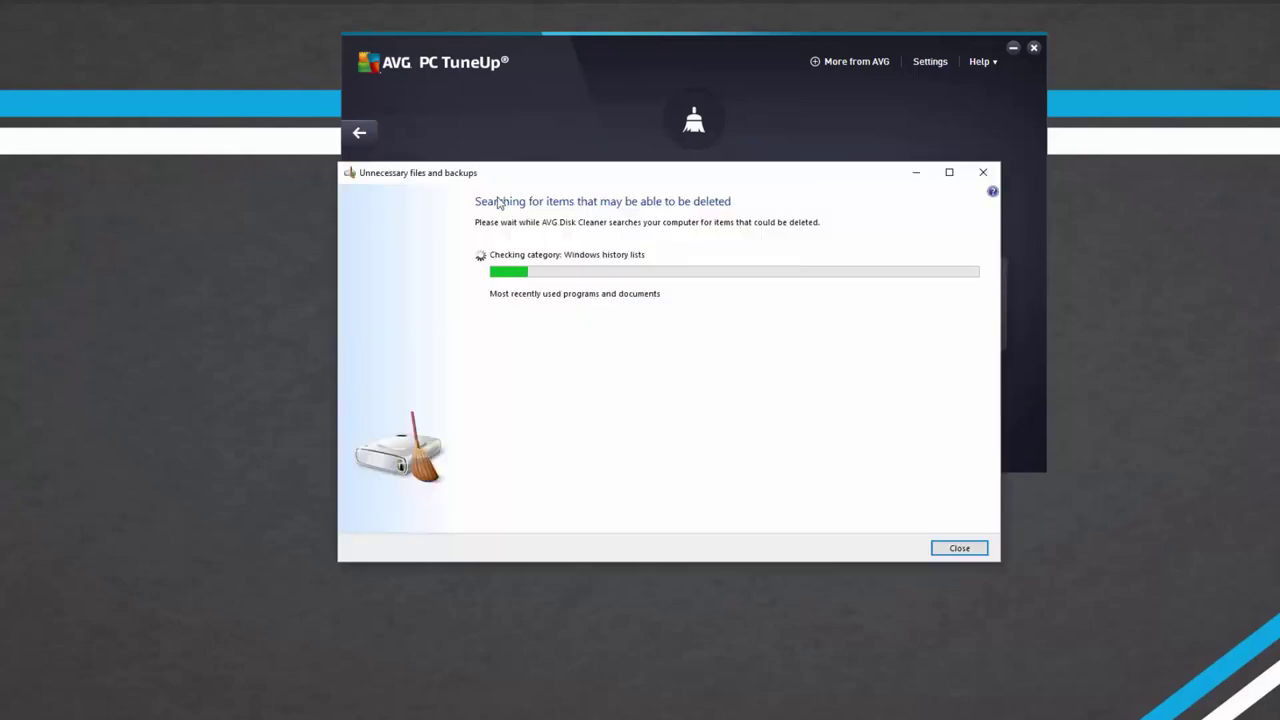
left_click_drag(750, 178, 466, 179)
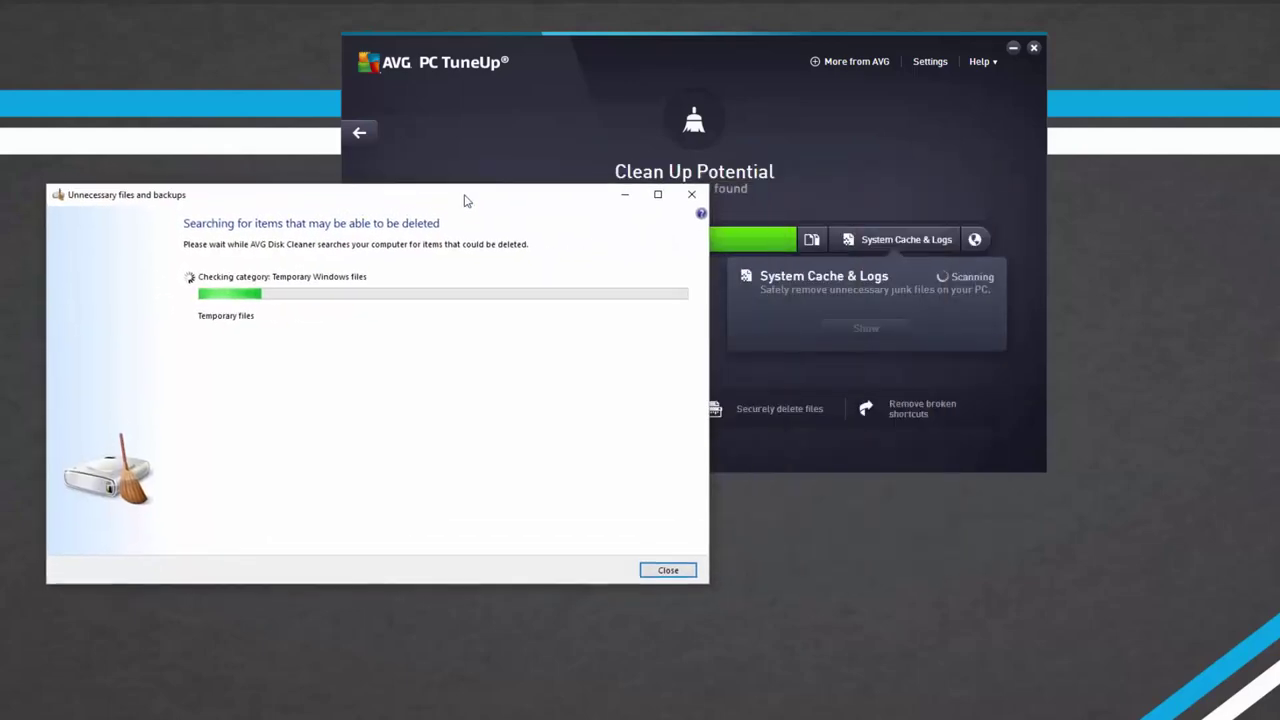
- Mark backup copies of programs, screenshots and screen recordings, and program caches for clean-up, declining deletion of installation file backups
mouse_move(906, 252)
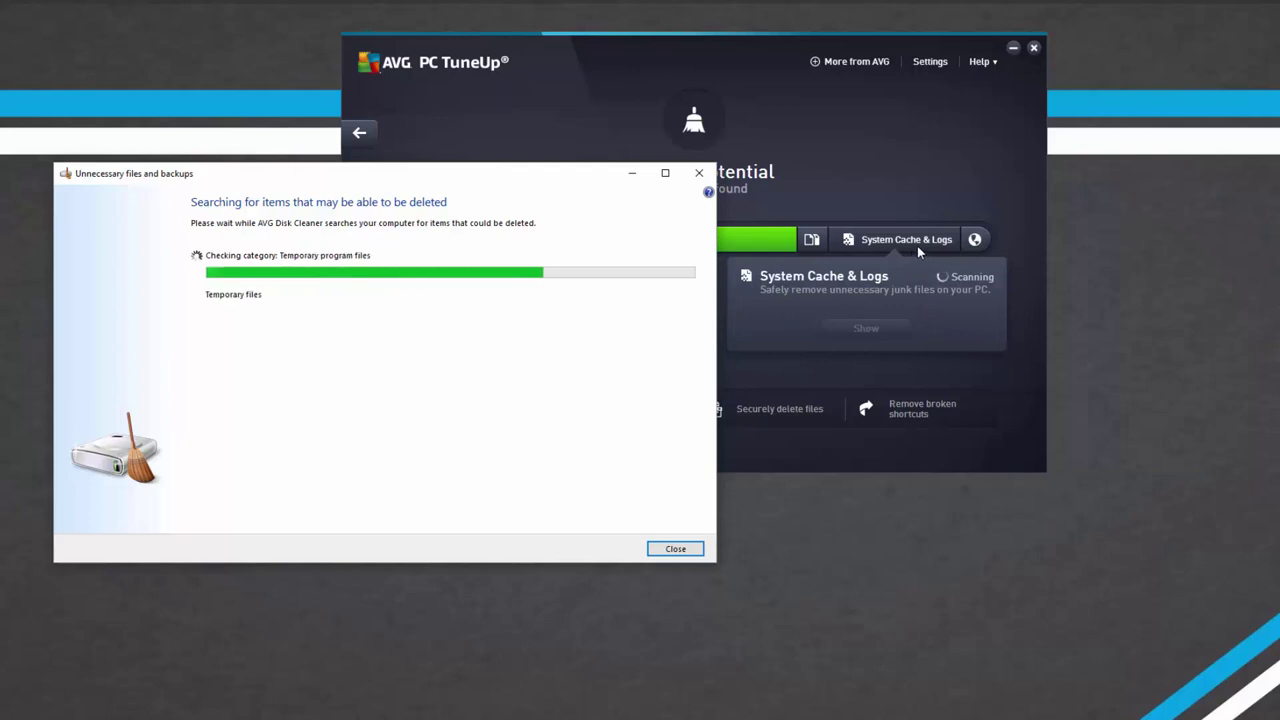
left_click_drag(517, 178, 519, 196)
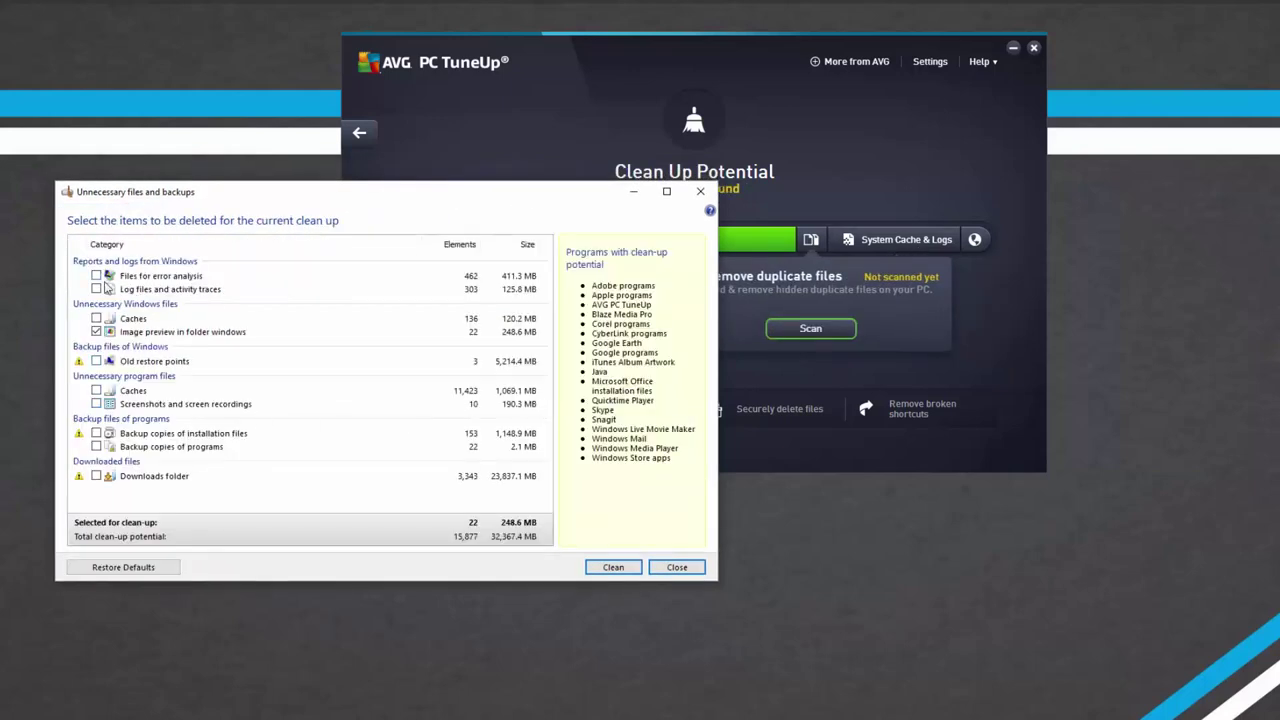
left_click(96, 433)
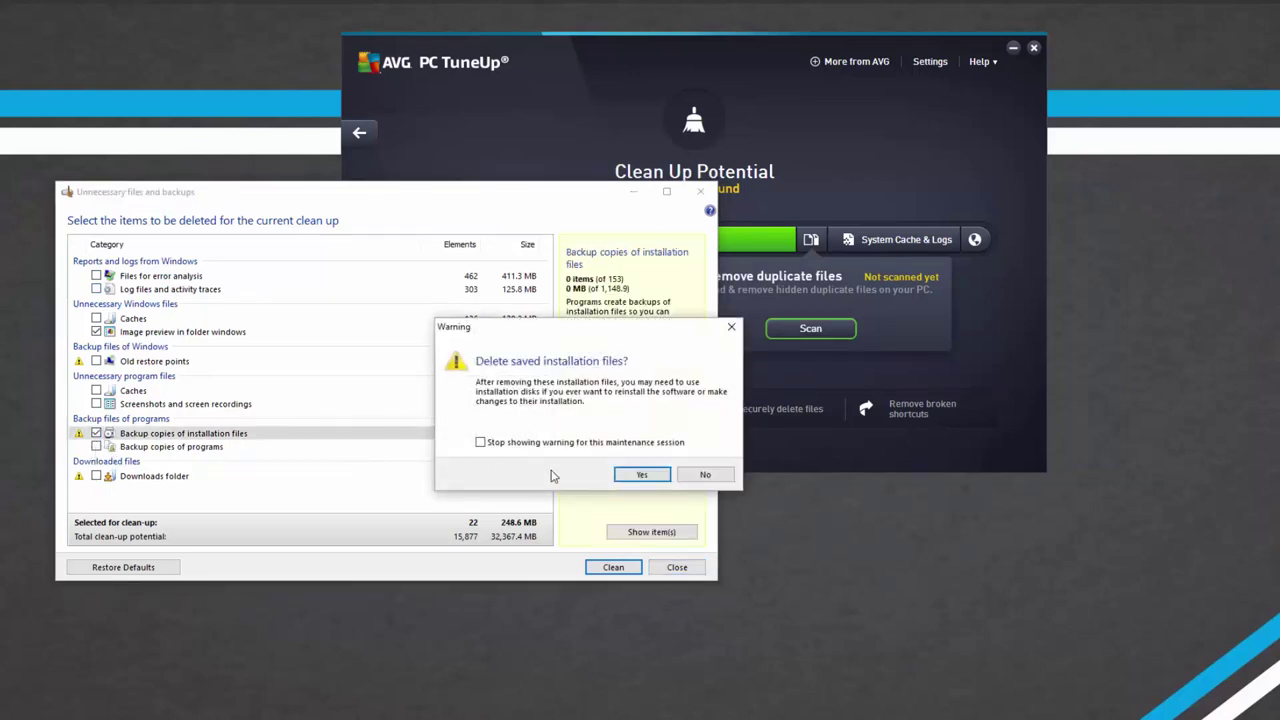
left_click(705, 474)
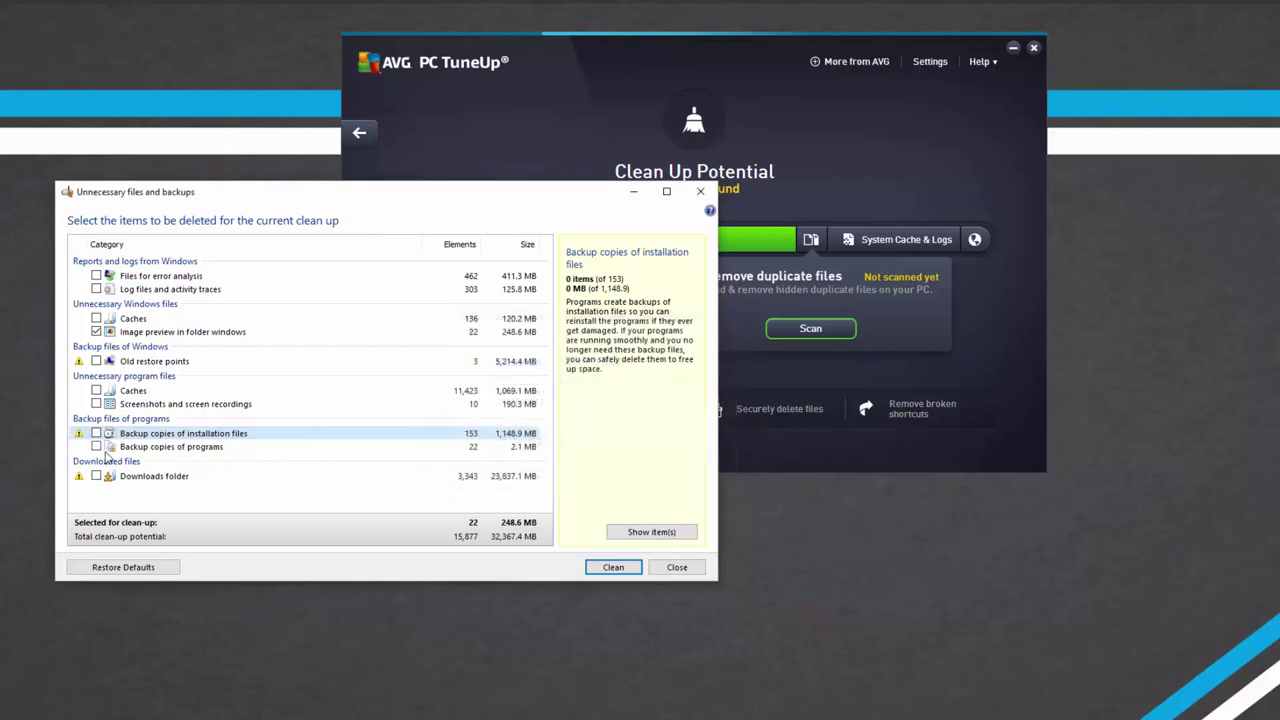
left_click(96, 447)
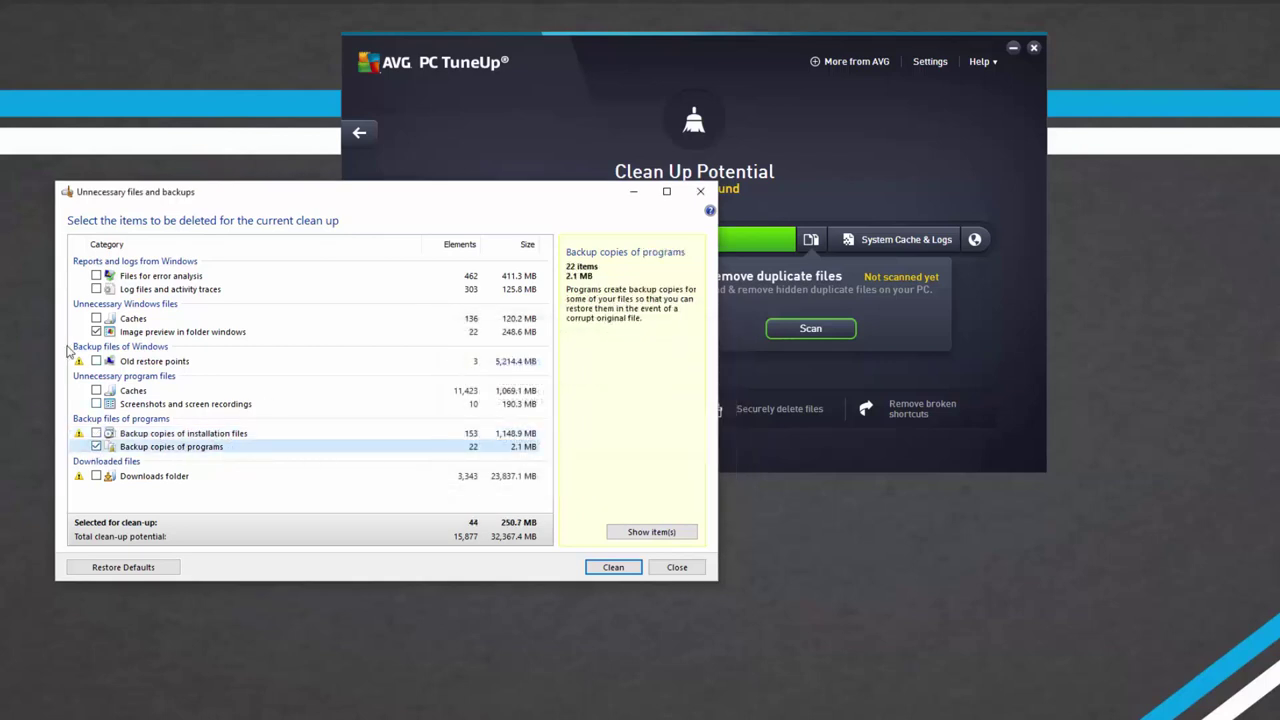
left_click(96, 404)
left_click(96, 390)
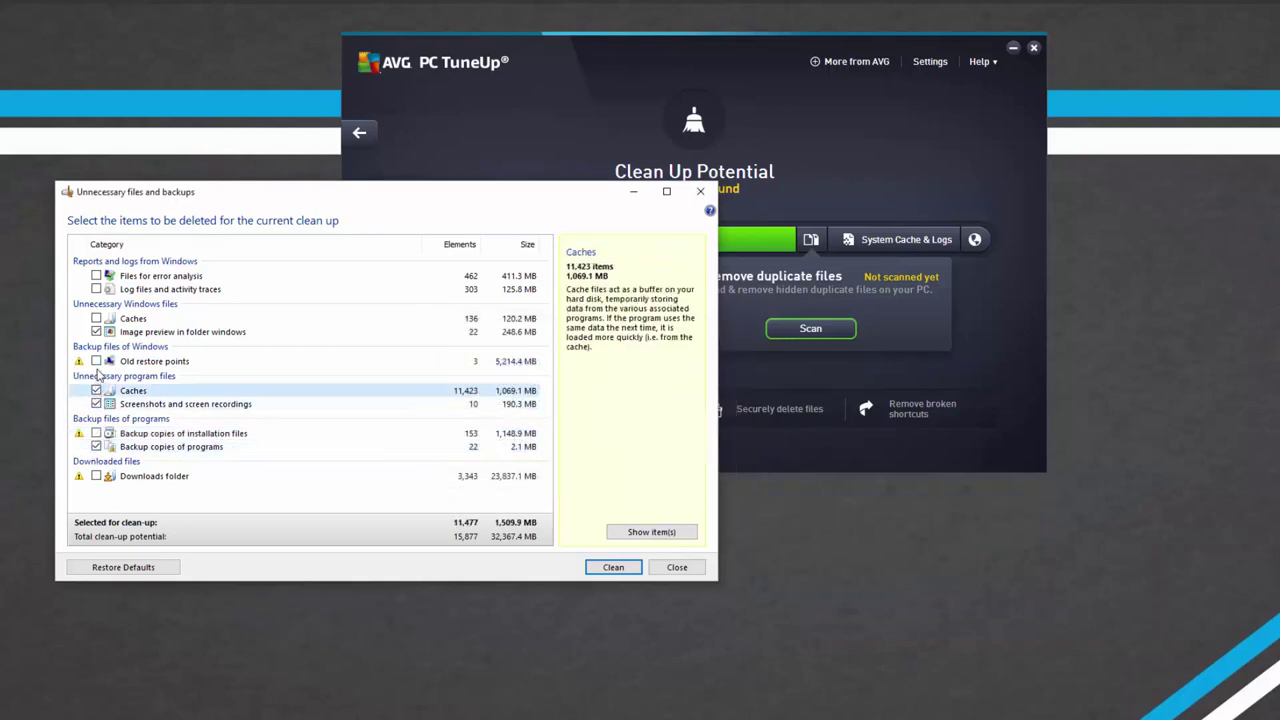
- Include old restore points in the clean-up, stop warnings for this maintenance session, and confirm the deletion
left_click(96, 361)
key("Escape")
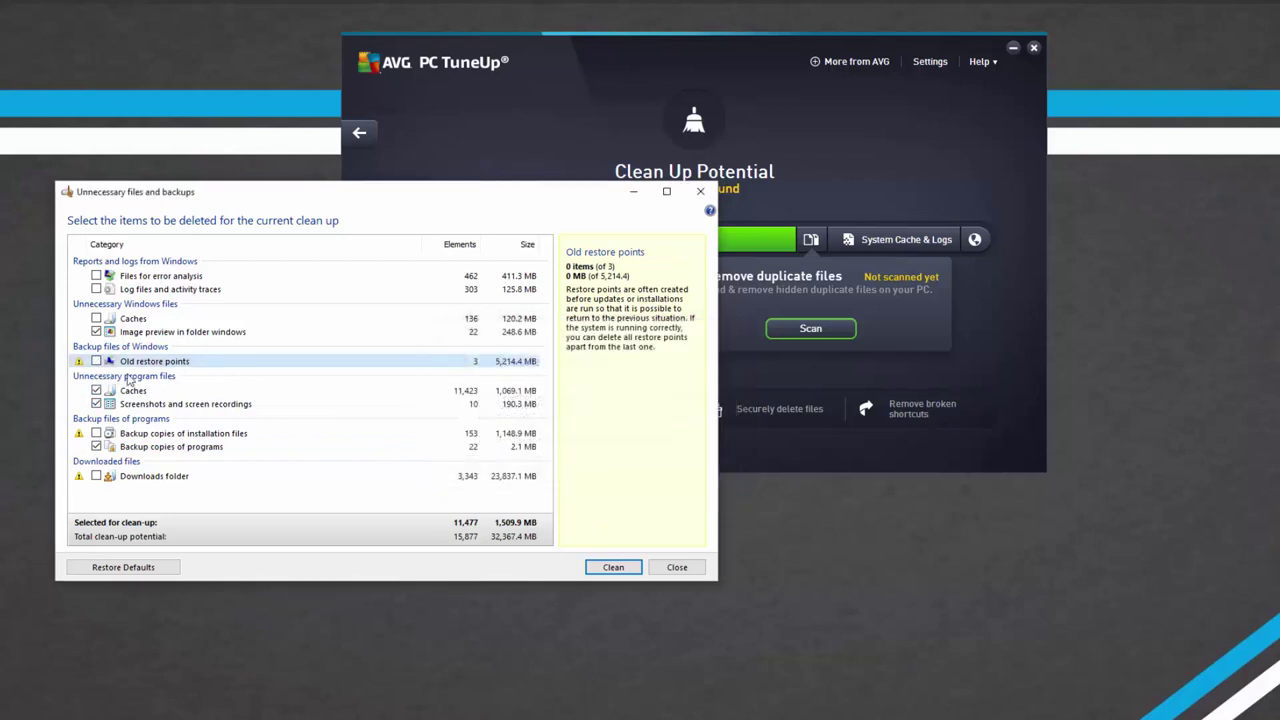
left_click(96, 361)
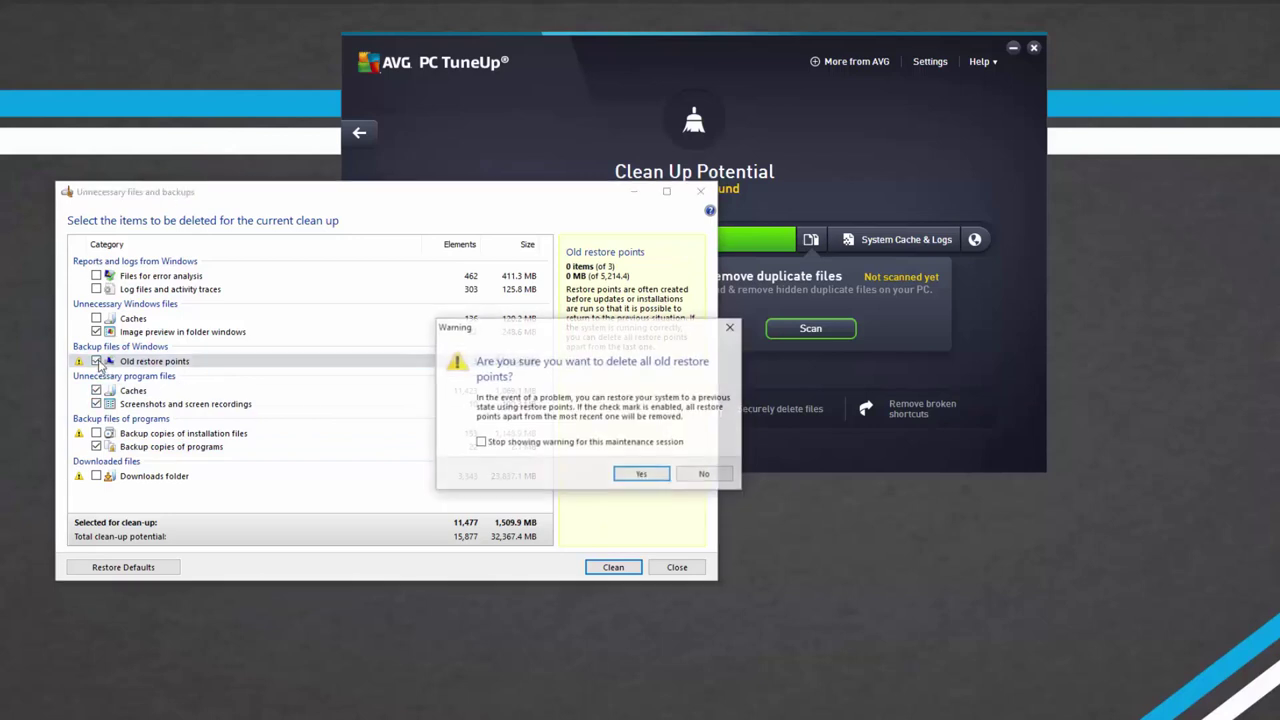
left_click(481, 442)
left_click(640, 475)
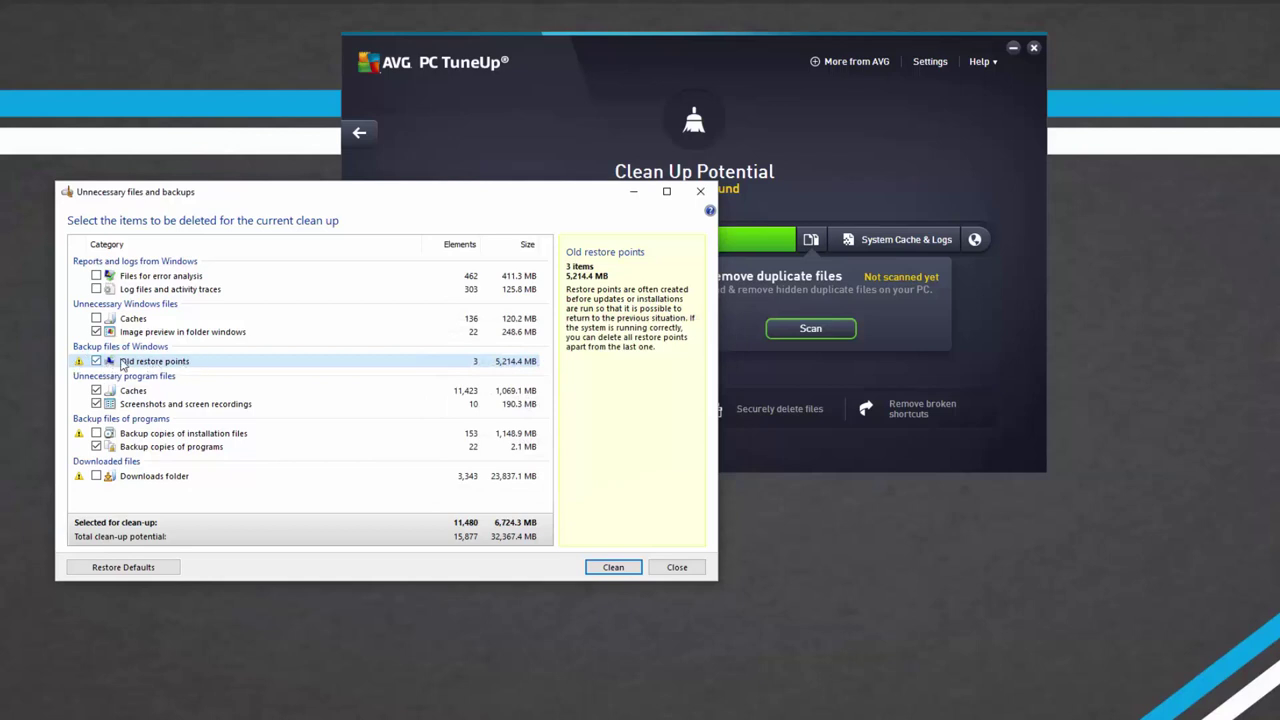
- Add Windows caches, log files and activity traces, and files for error analysis, run the clean-up, and close the results
left_click(96, 318)
left_click(96, 289)
left_click(96, 275)
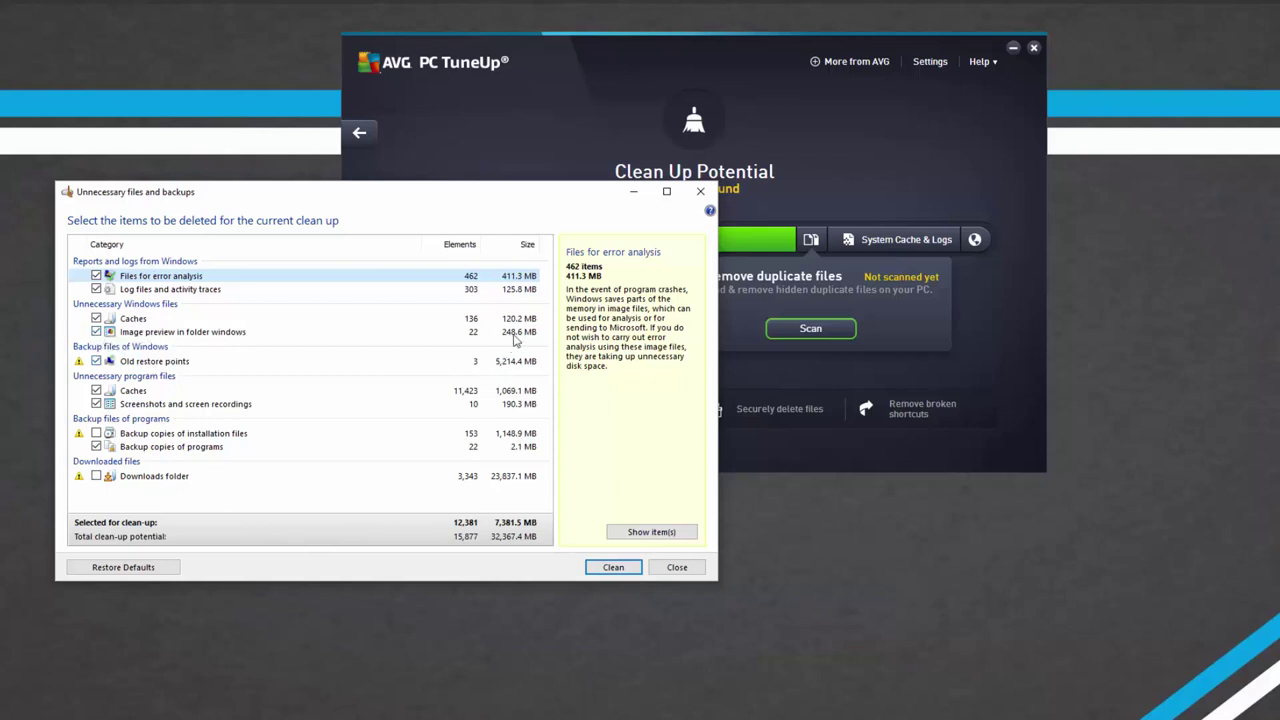
left_click(618, 574)
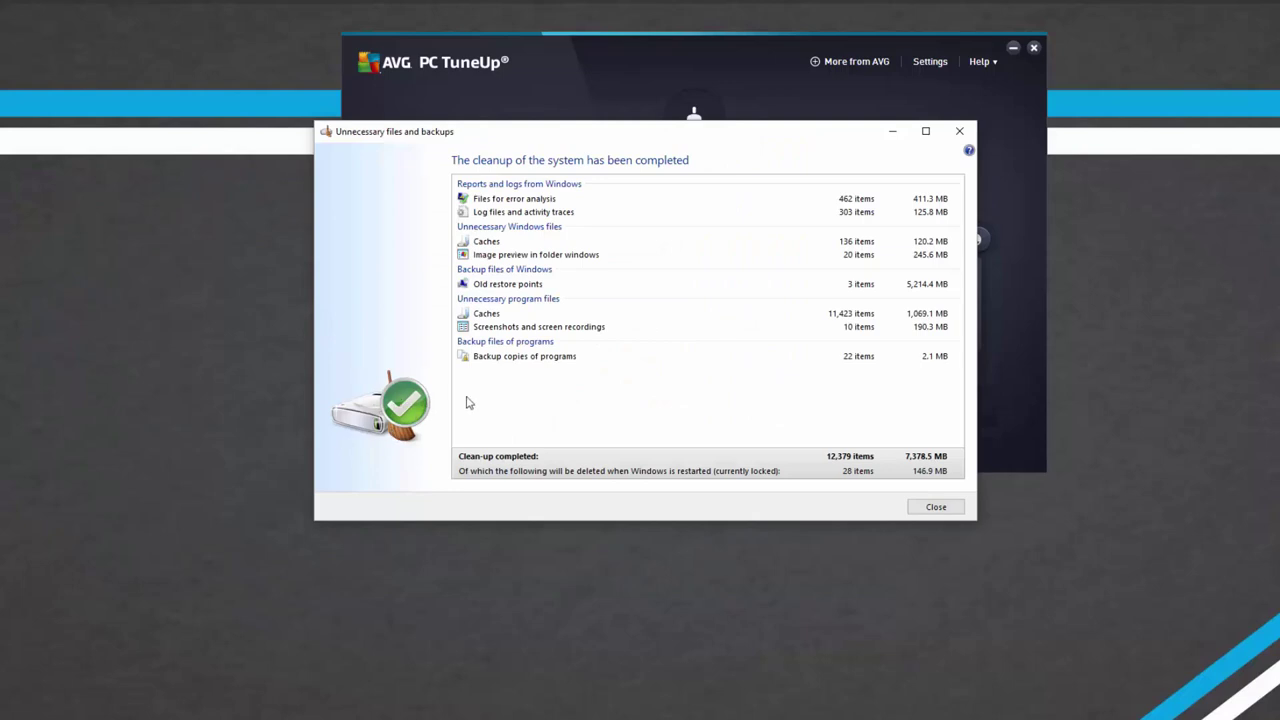
left_click(935, 508)
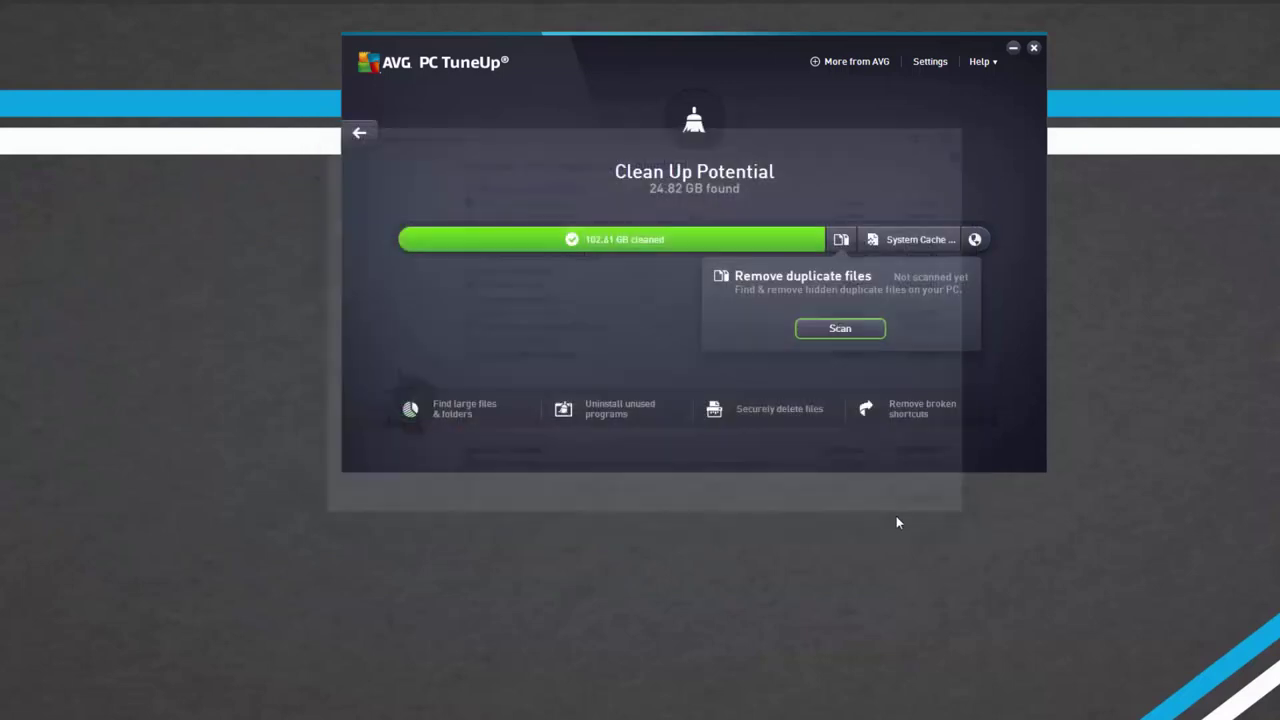
- Check the Browser Data and System Cache entries under Free Up Space, and return to the overview
mouse_move(995, 257)
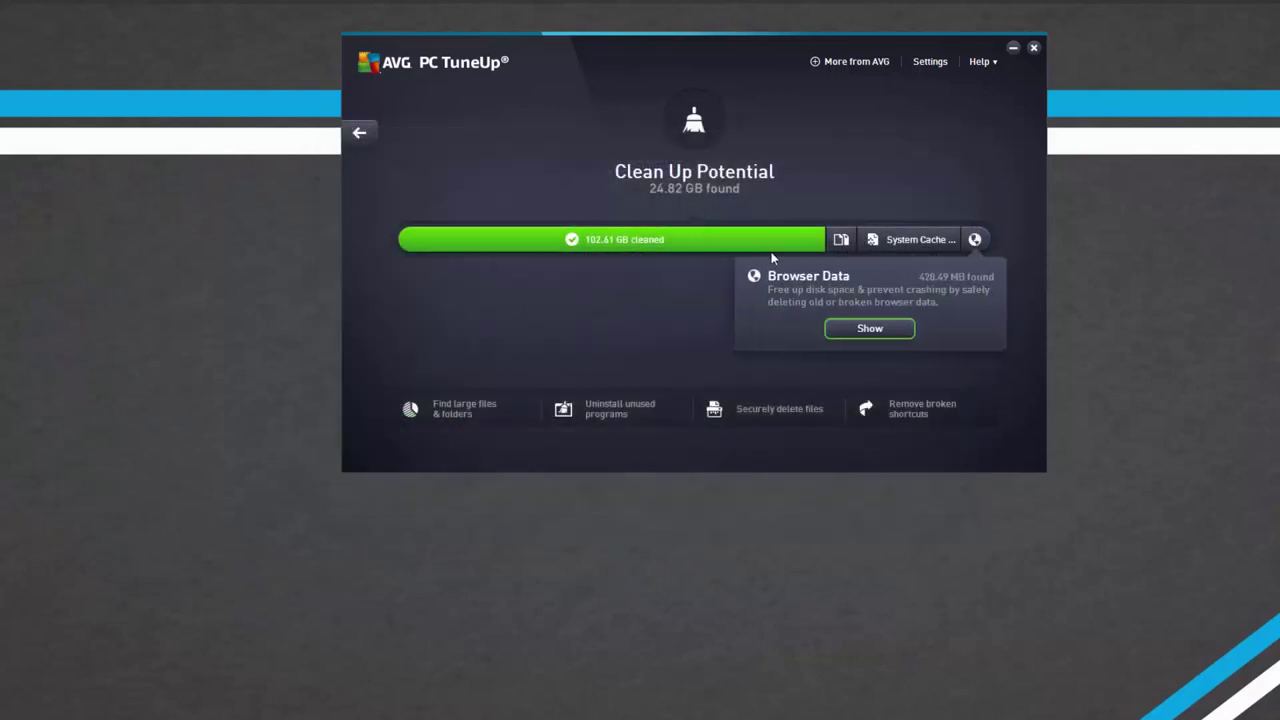
mouse_move(938, 255)
left_click(359, 132)
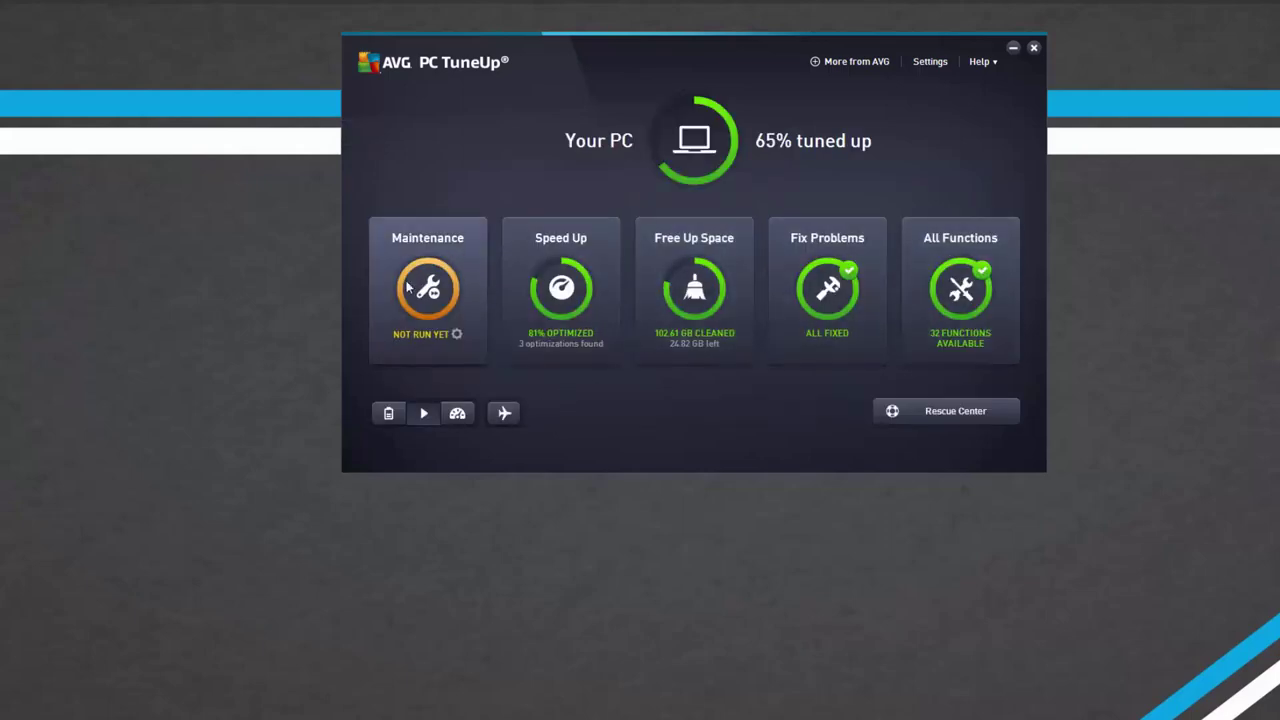
left_click(551, 313)
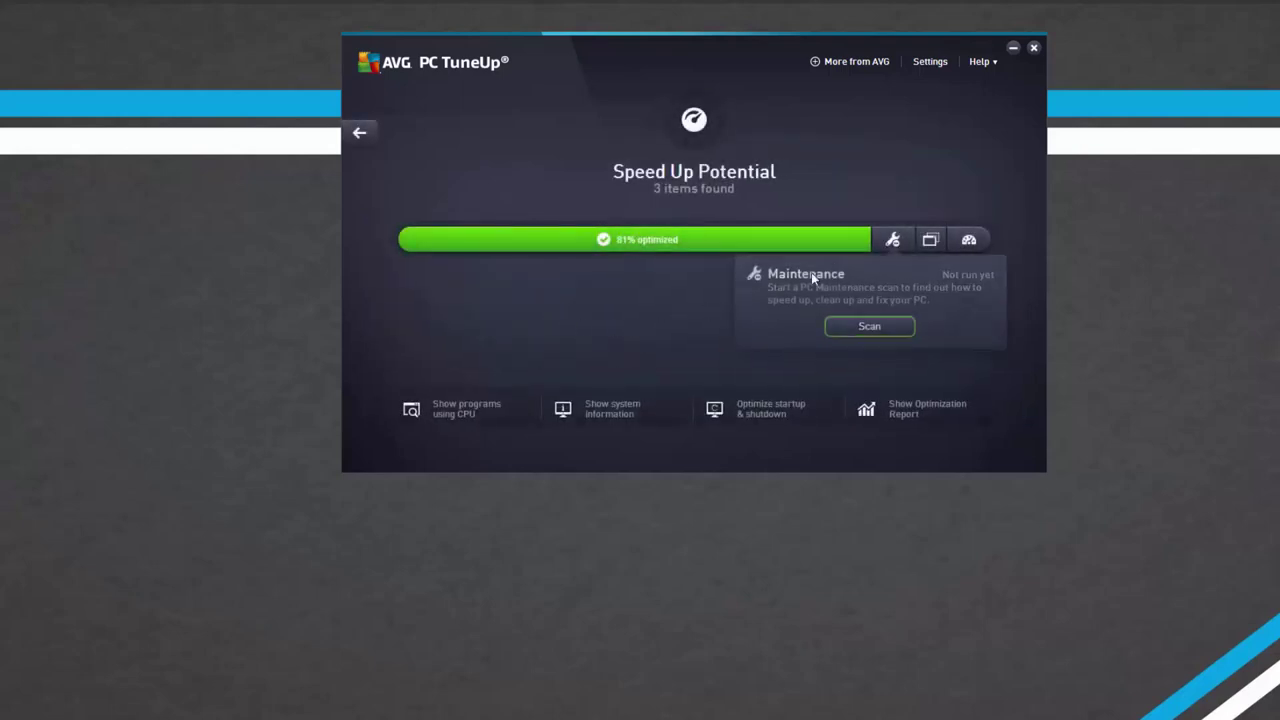
left_click(893, 245)
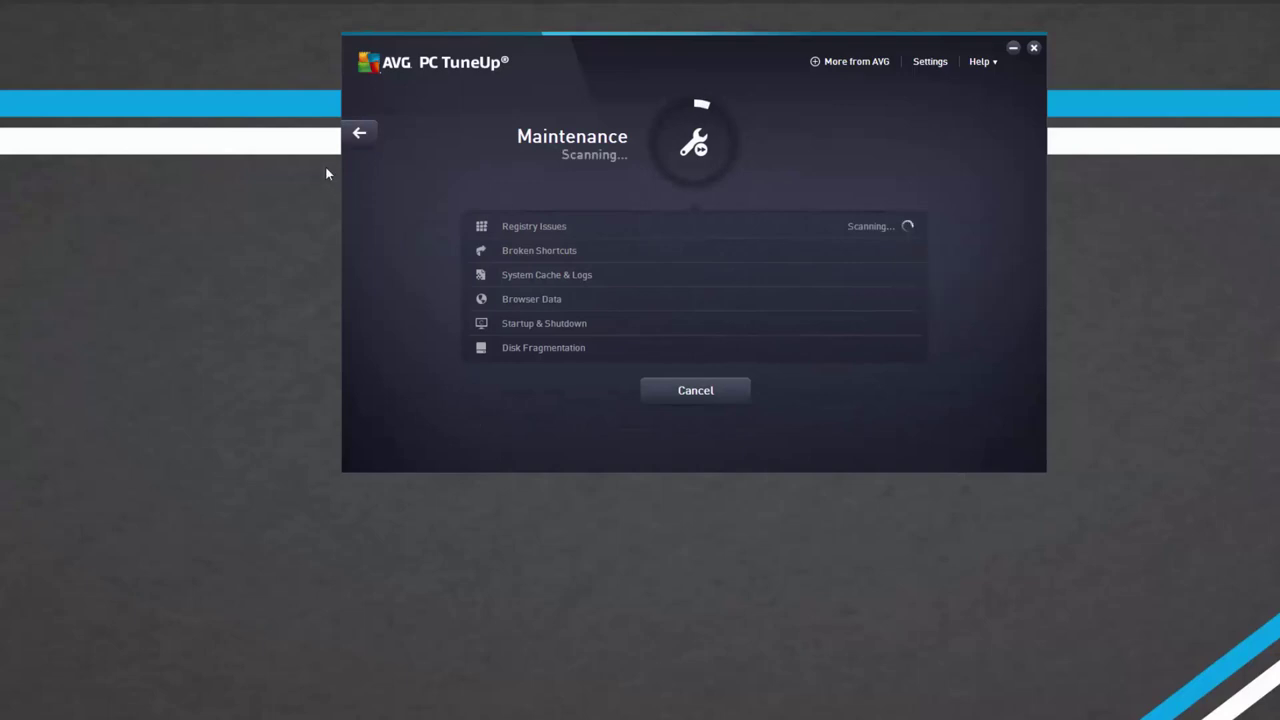
left_click(695, 390)
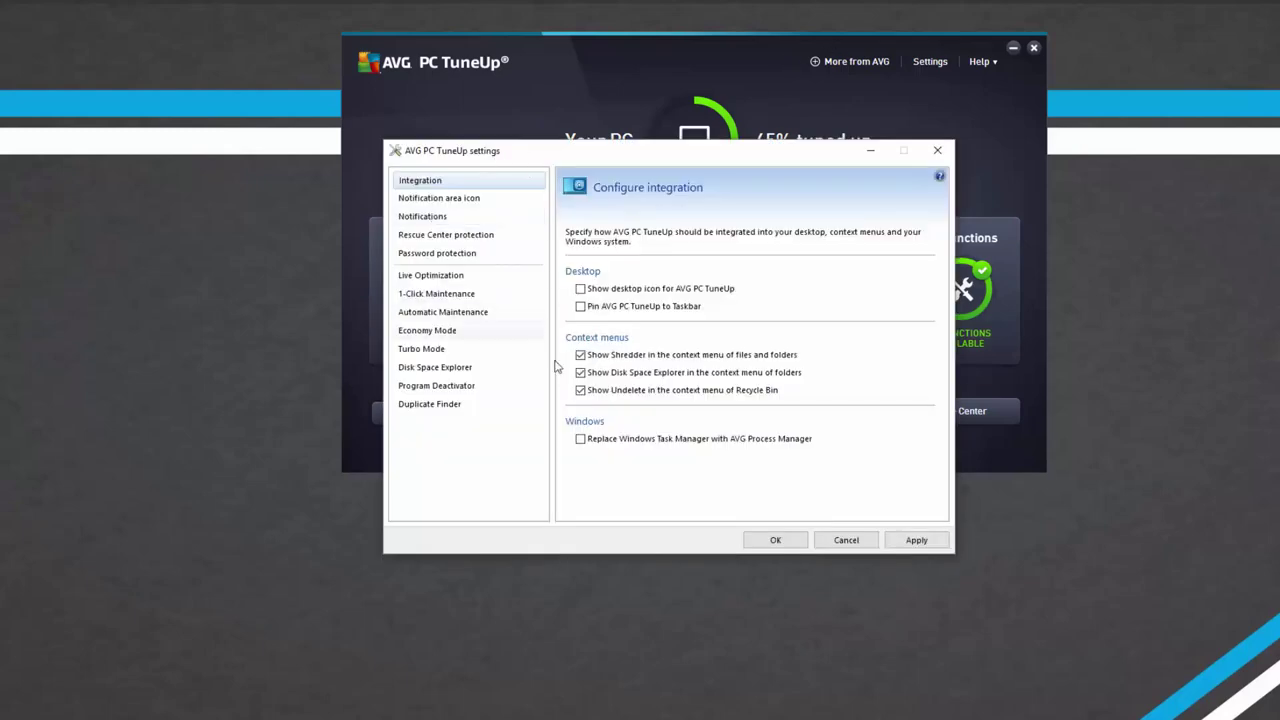
- Review the notification area icon, notifications, Live Optimization and Automatic Maintenance pages of the program settings
left_click(463, 205)
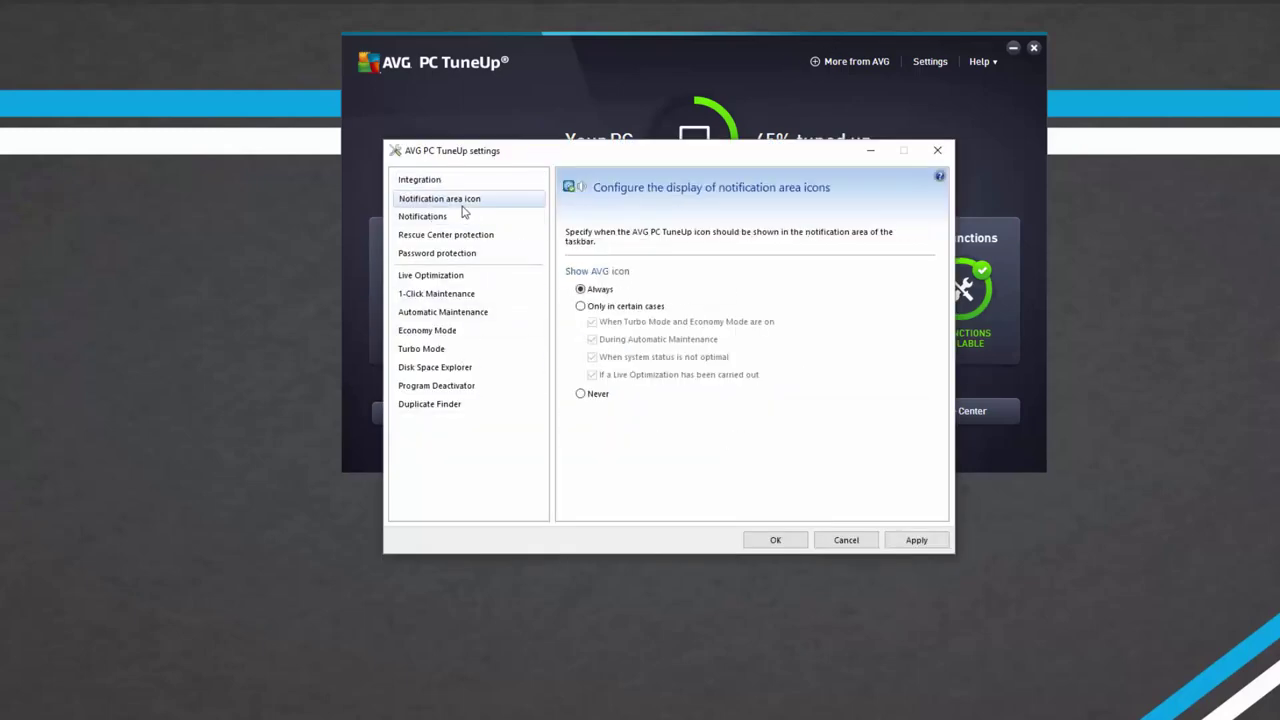
left_click(415, 217)
scroll(935, 422, "down", 2)
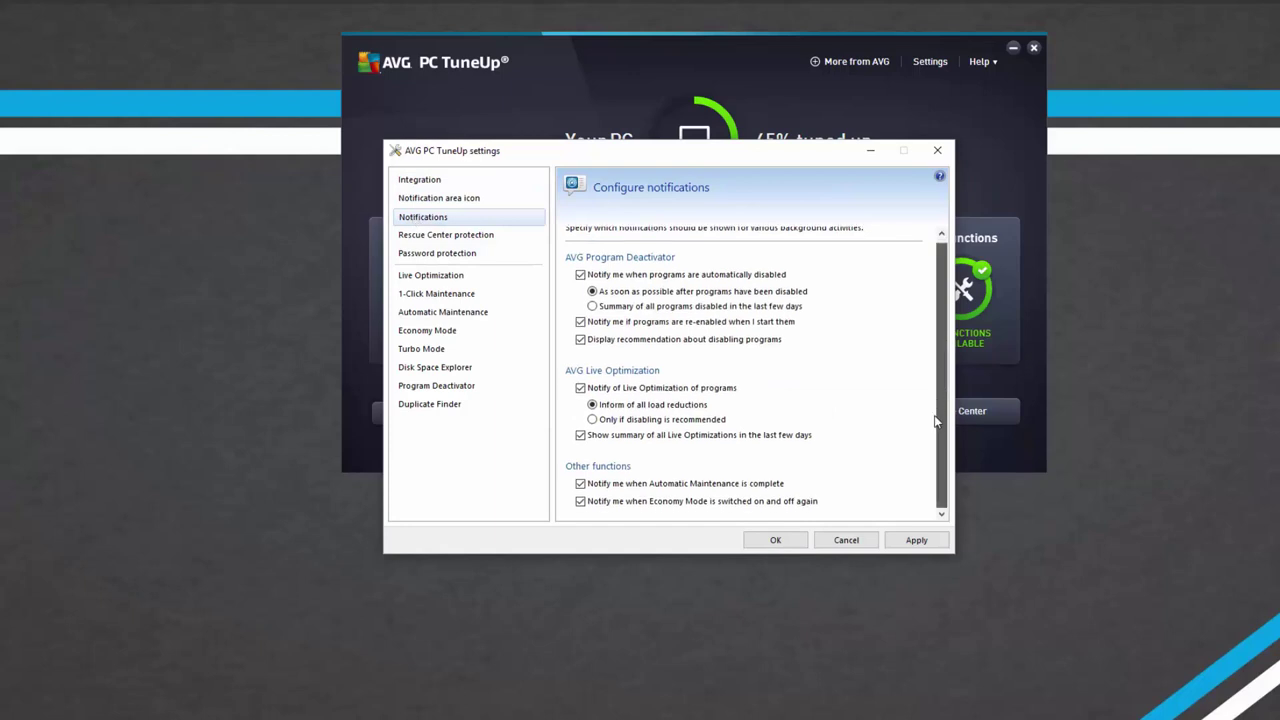
left_click(446, 279)
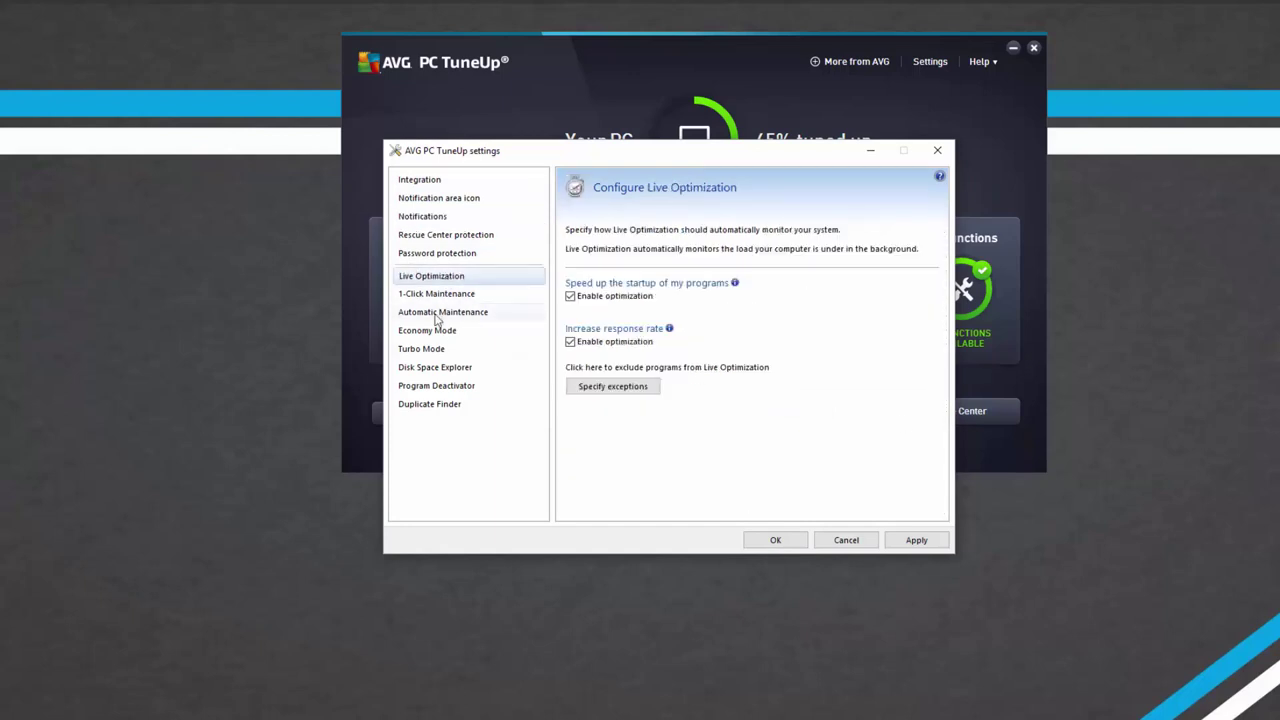
left_click(437, 314)
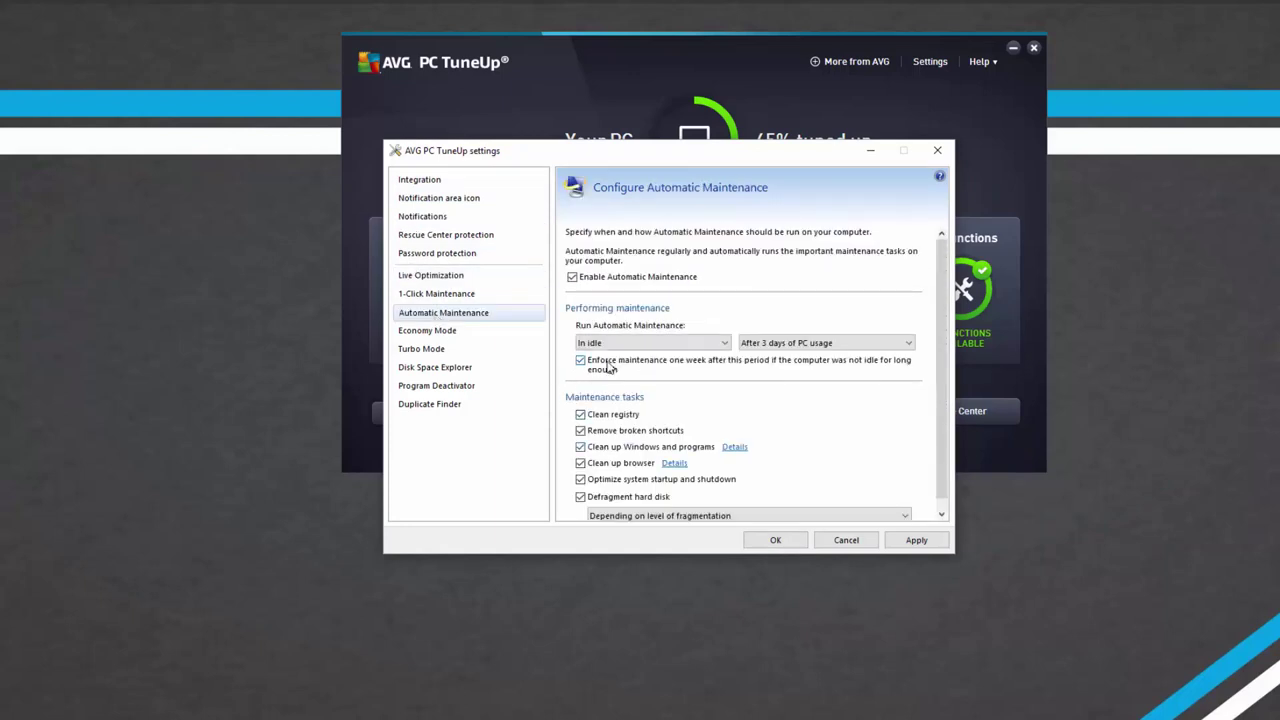
left_click(790, 345)
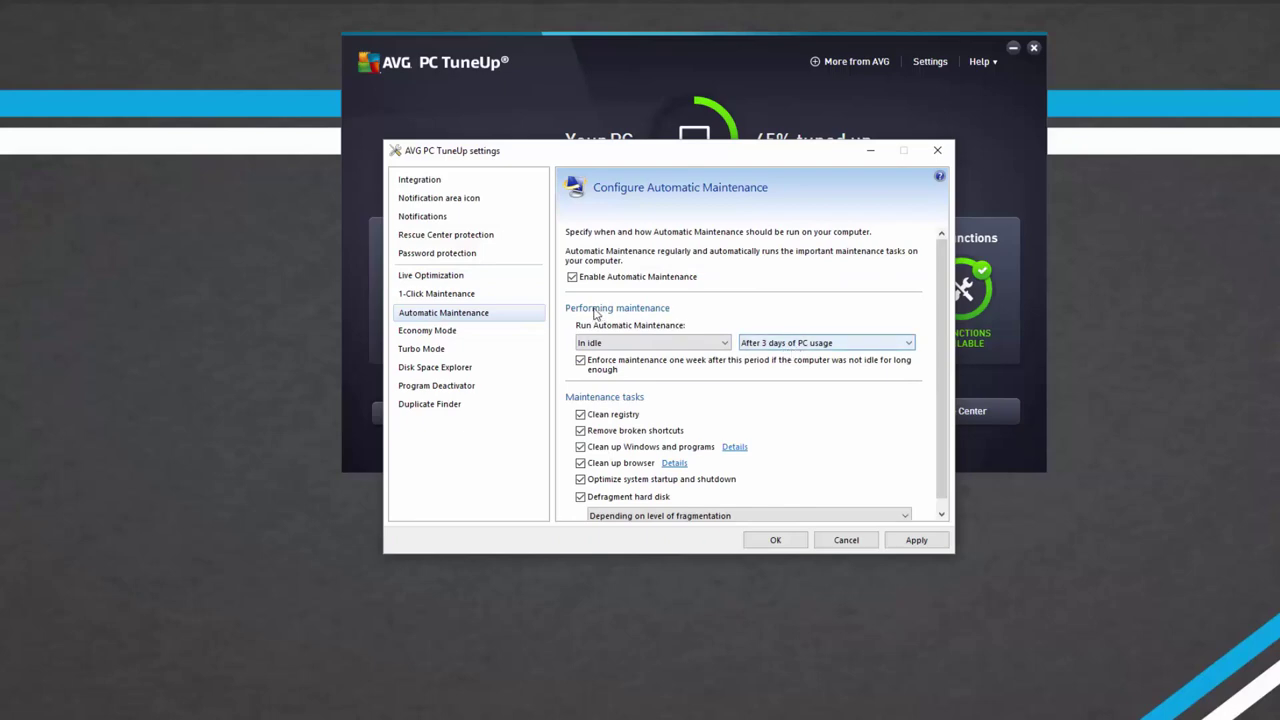
scroll(680, 365, "down", 1)
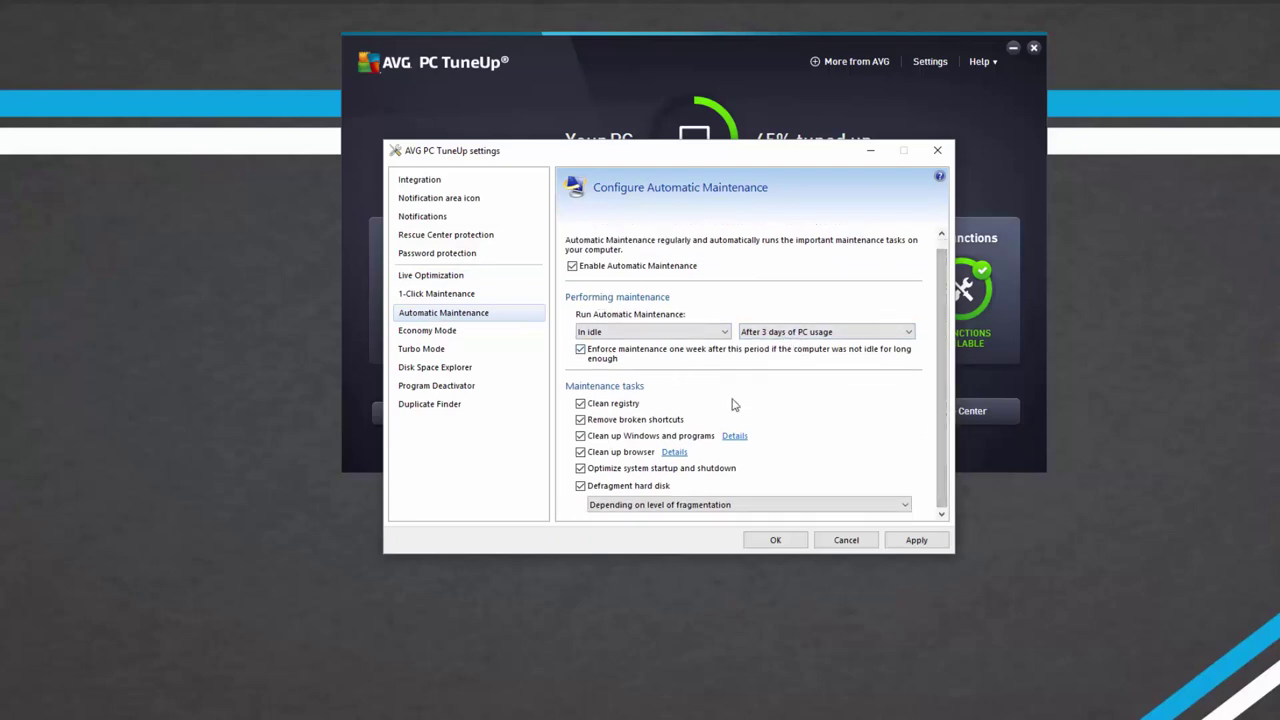
- Move the settings window aside, start the Maintenance scan from the overview, and place its window beside the settings
left_click_drag(790, 157, 414, 154)
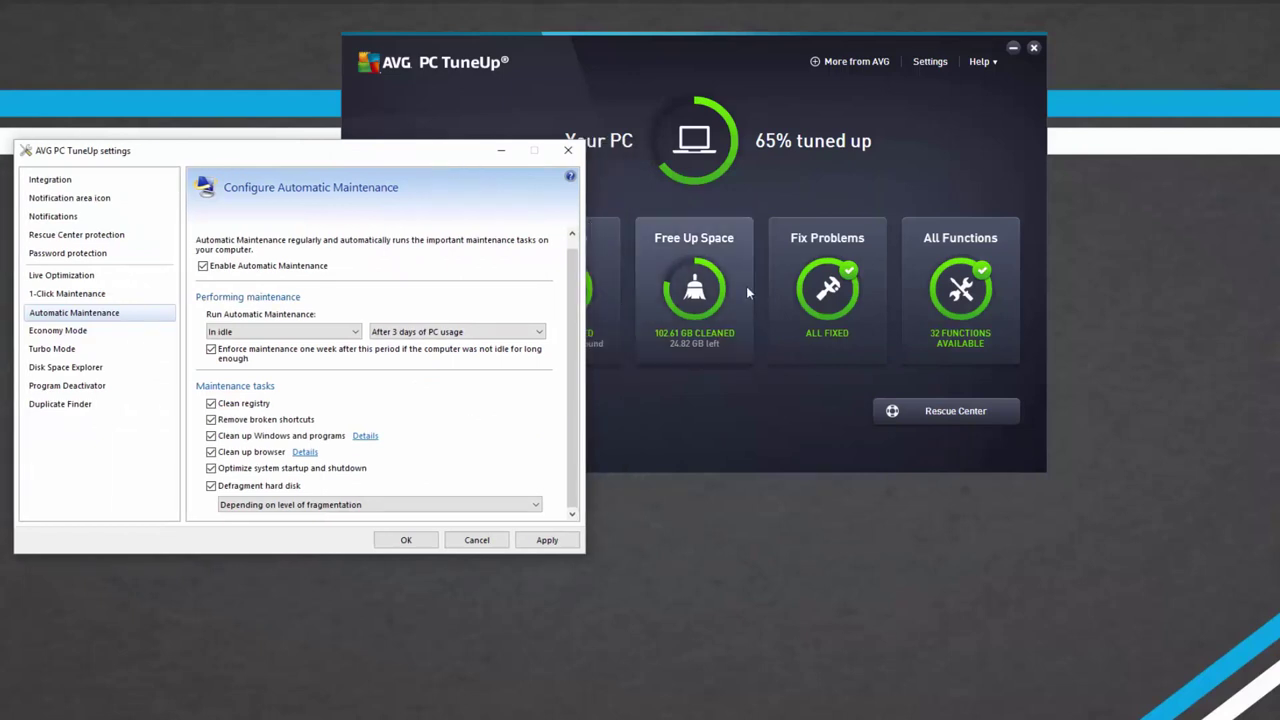
left_click(519, 310)
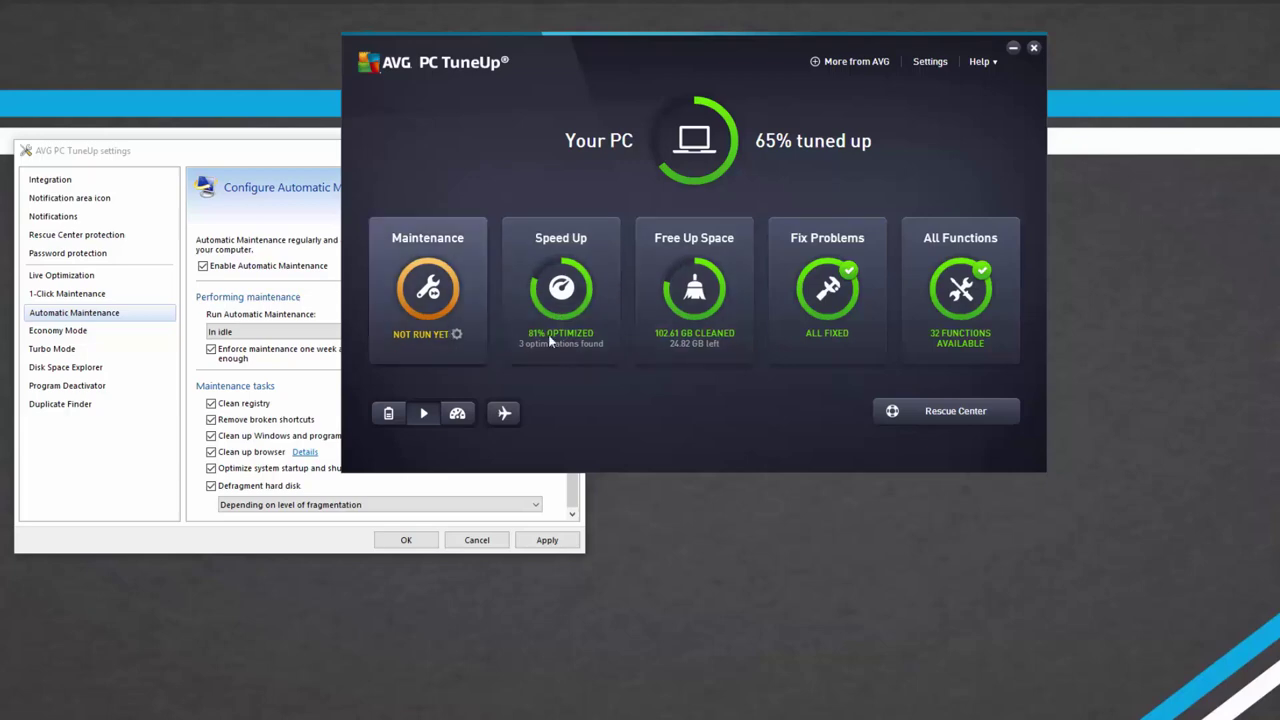
left_click_drag(518, 60, 803, 12)
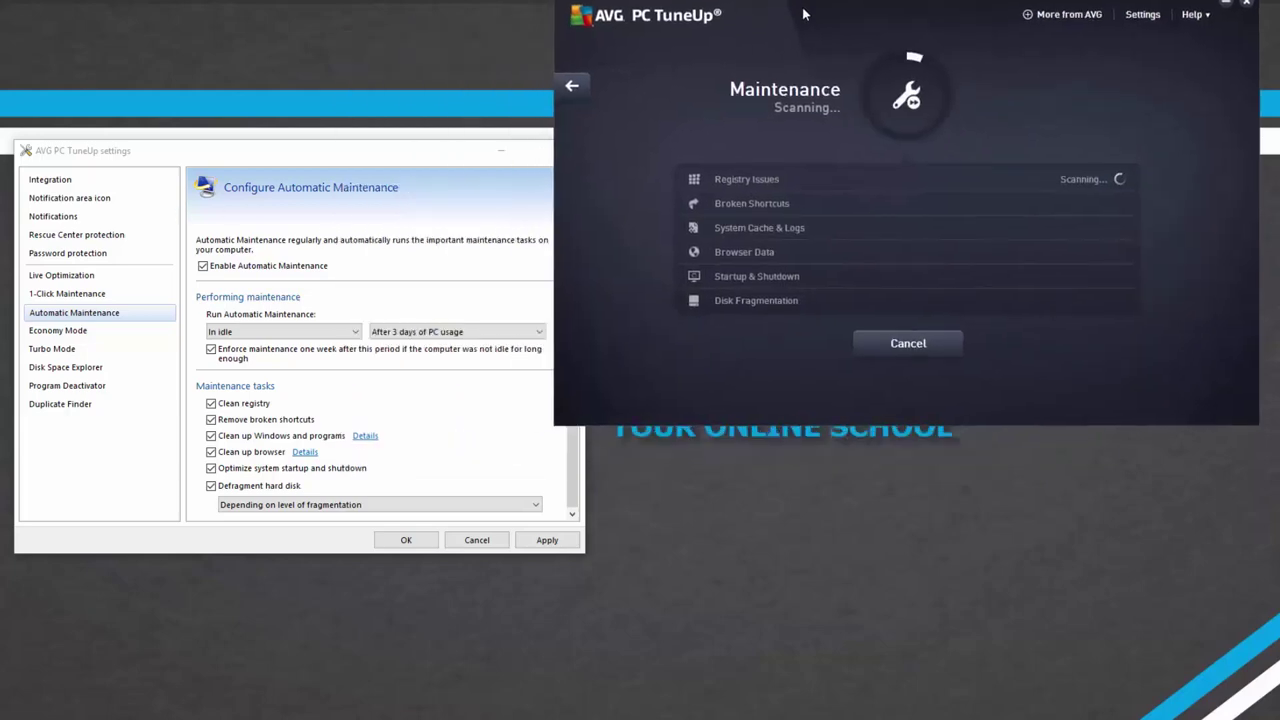
- Review the settings for 1-Click Maintenance, Automatic Maintenance, Economy Mode, integration, the notification area icon and notifications
left_click_drag(323, 154, 646, 131)
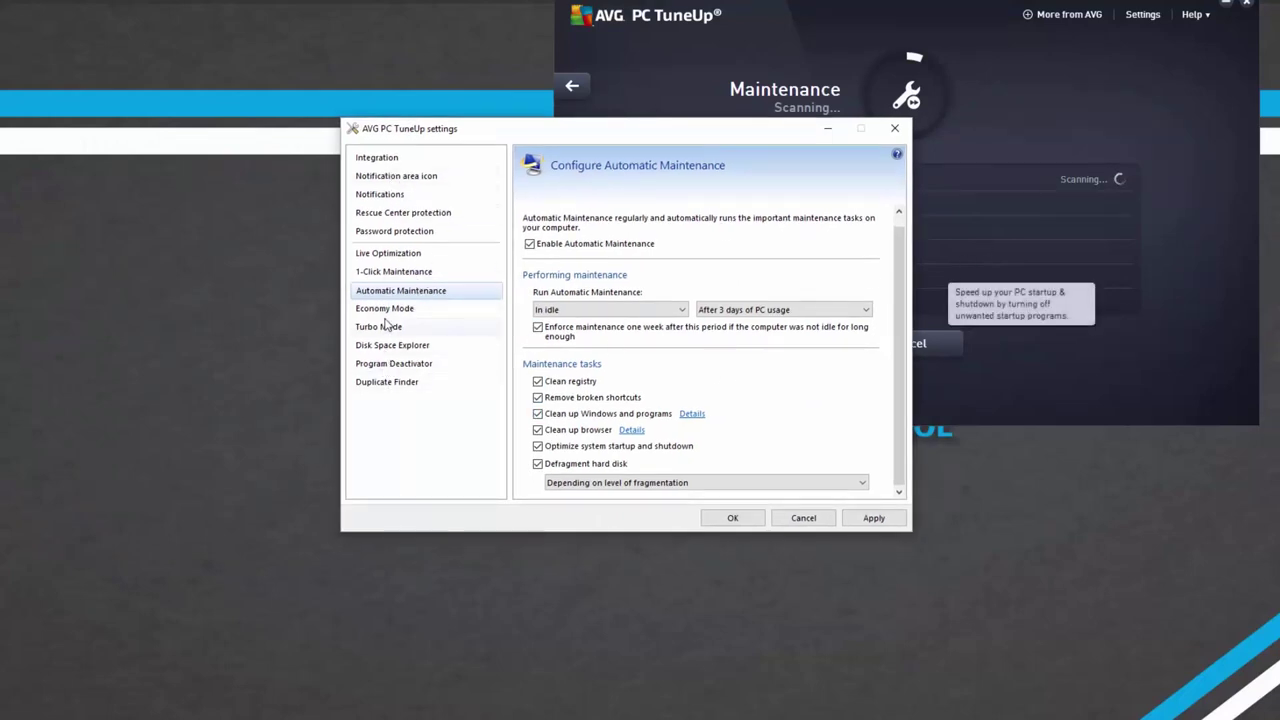
left_click(384, 273)
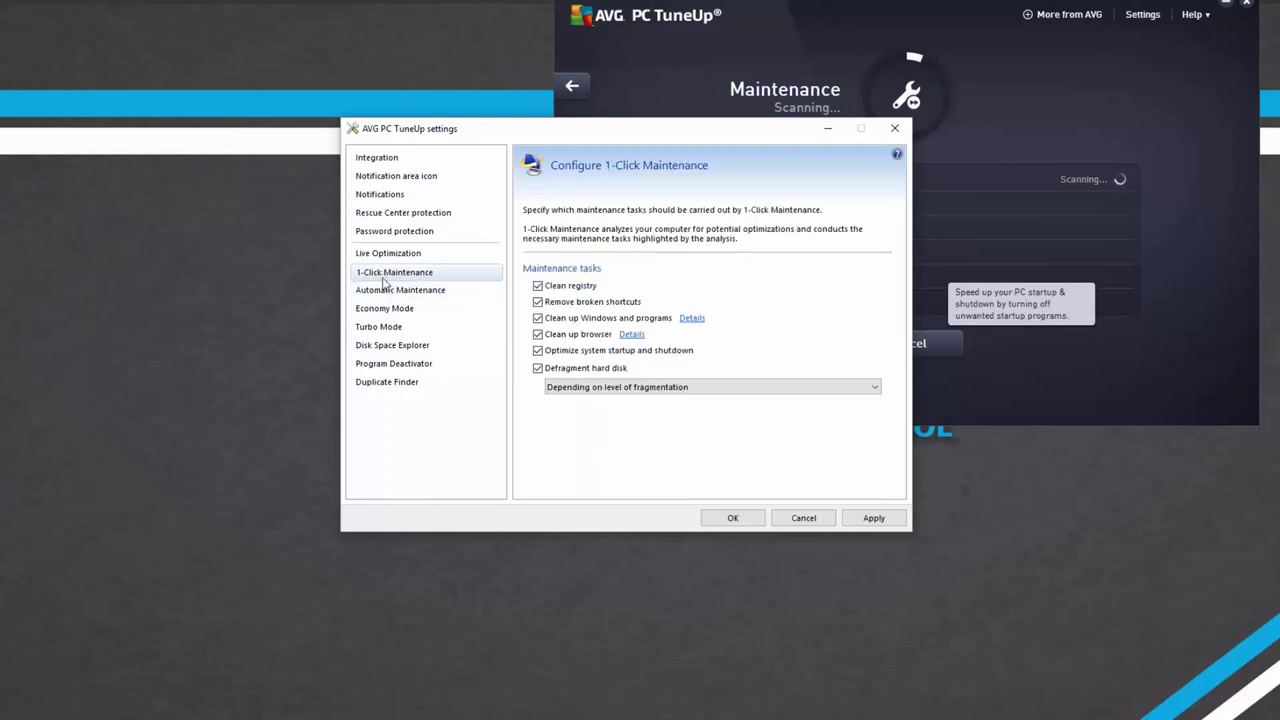
left_click(386, 290)
left_click(388, 309)
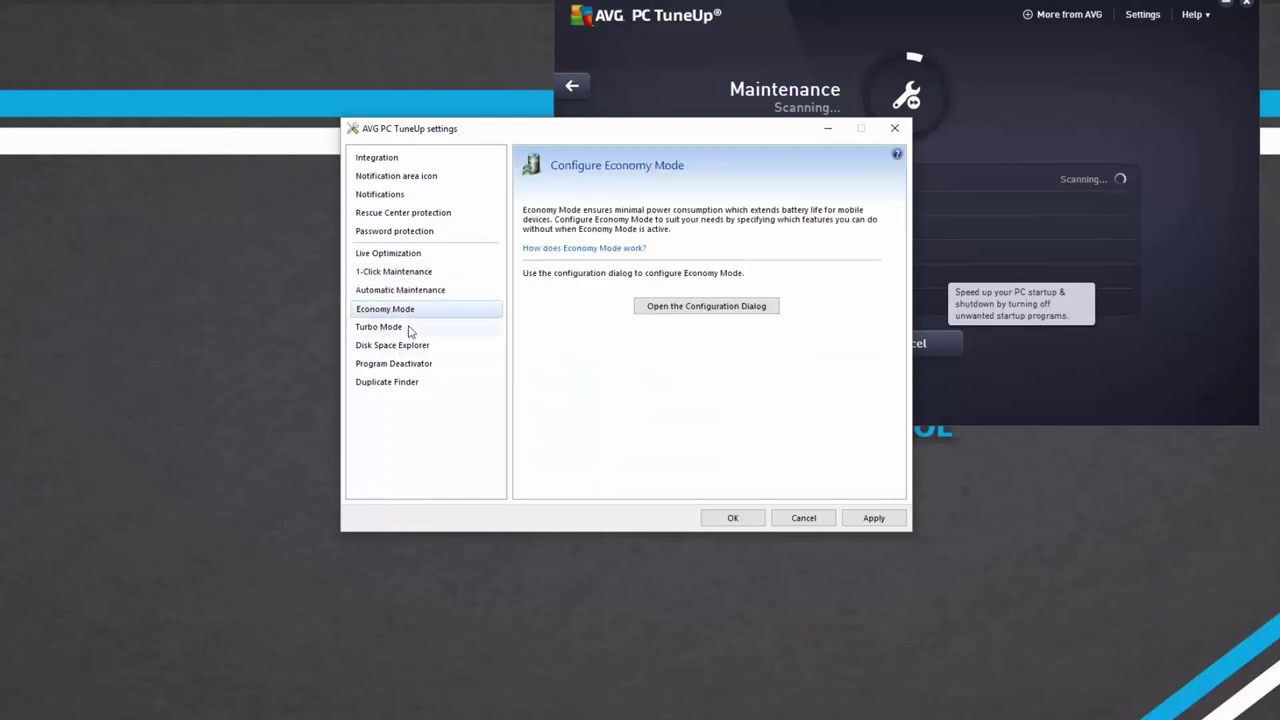
left_click(385, 159)
left_click(382, 179)
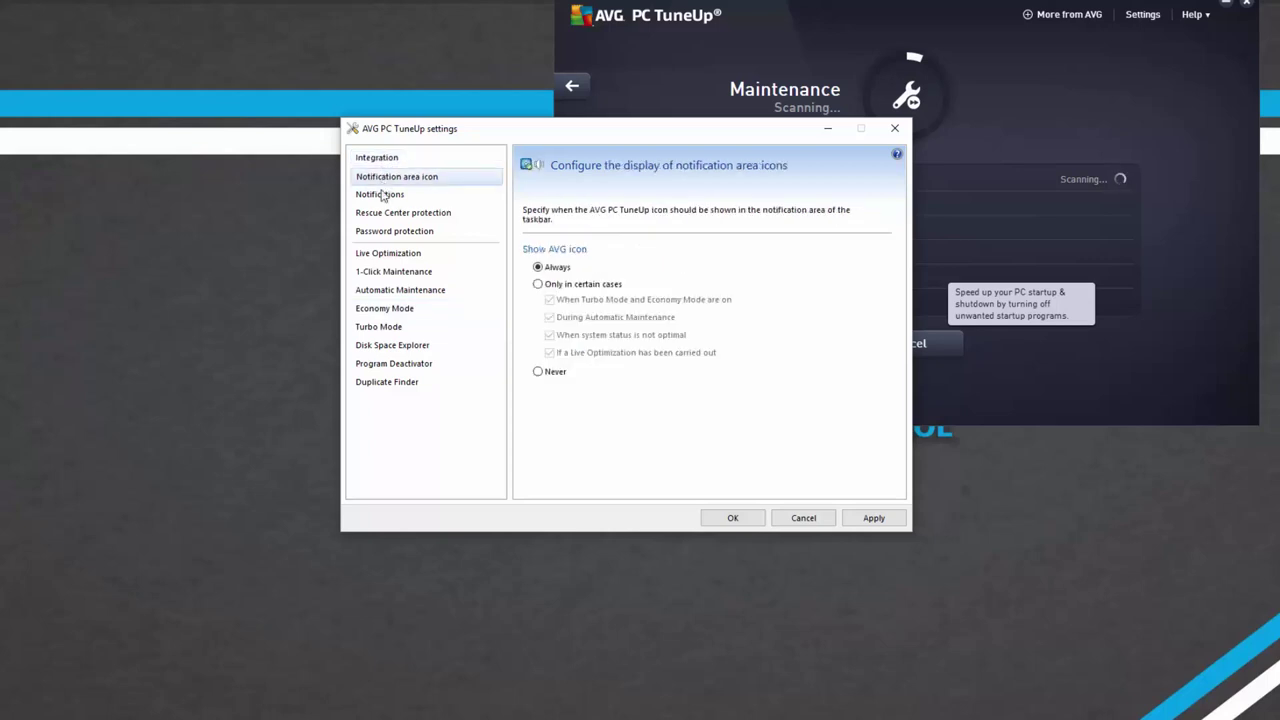
left_click(386, 196)
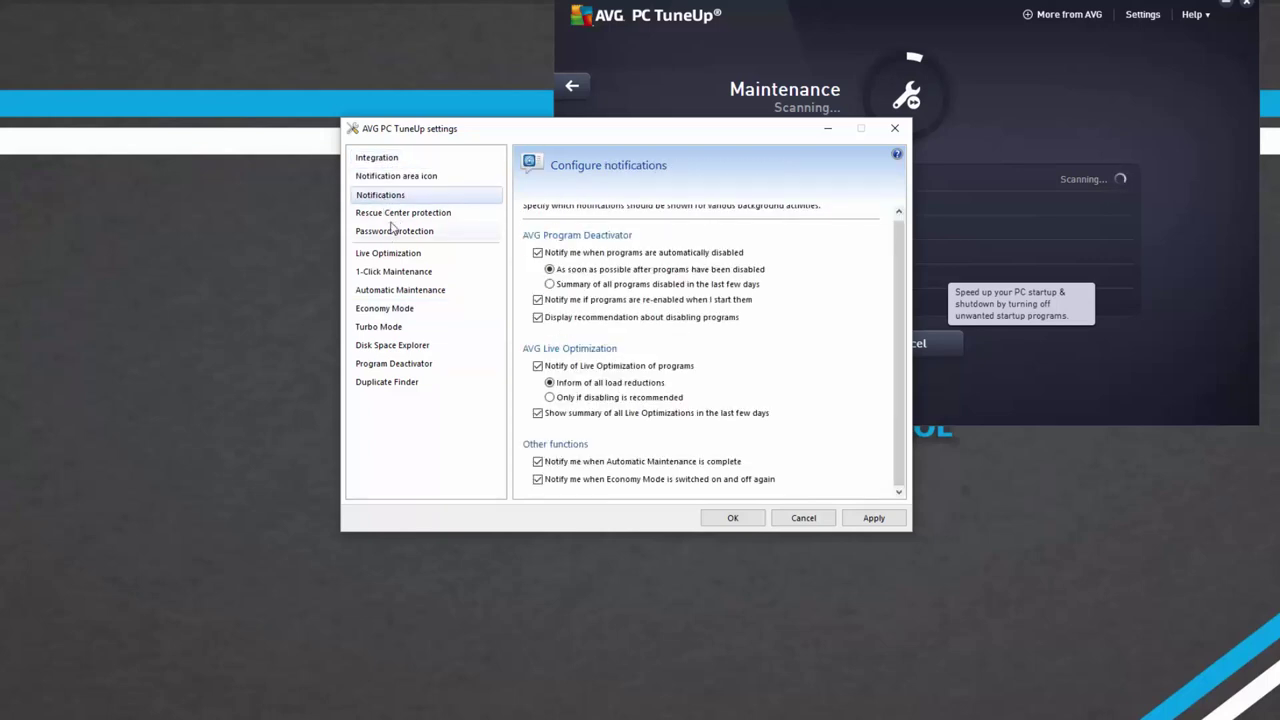
- Review the Turbo Mode, Disk Space Explorer and Program Deactivator settings, and bring the Maintenance scan back into view
left_click(385, 327)
left_click(400, 348)
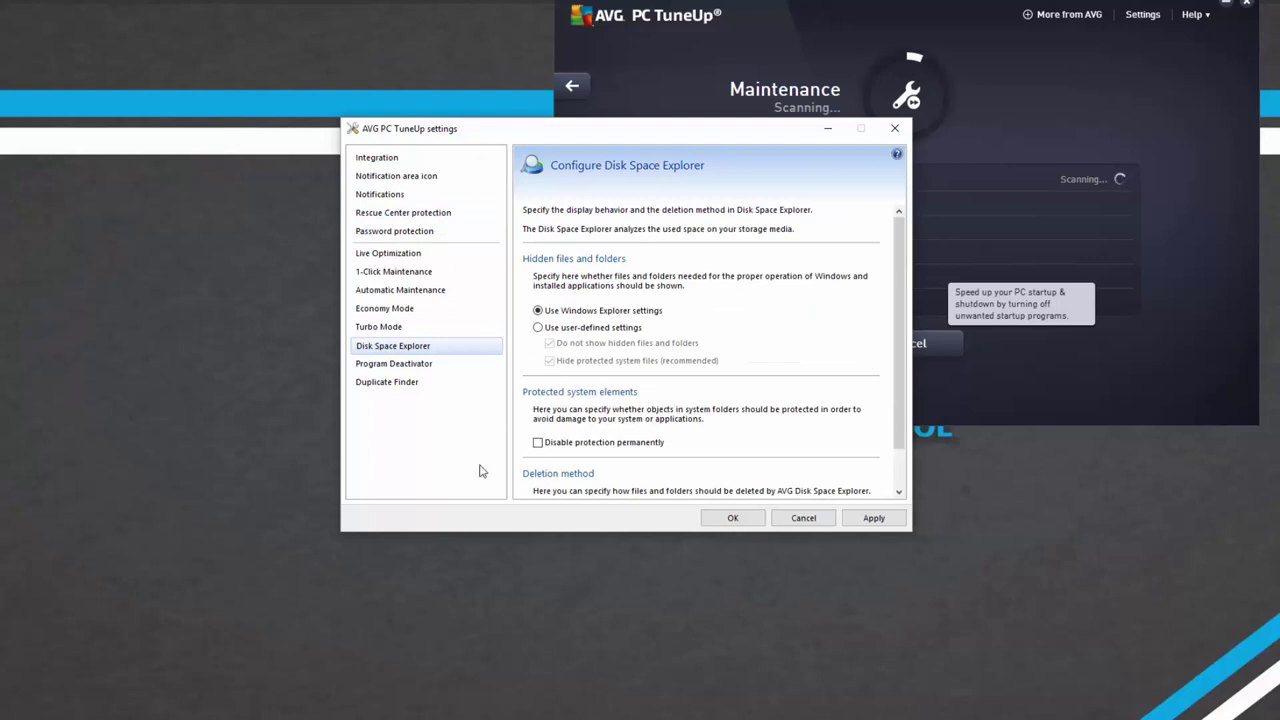
scroll(897, 356, "down", 2)
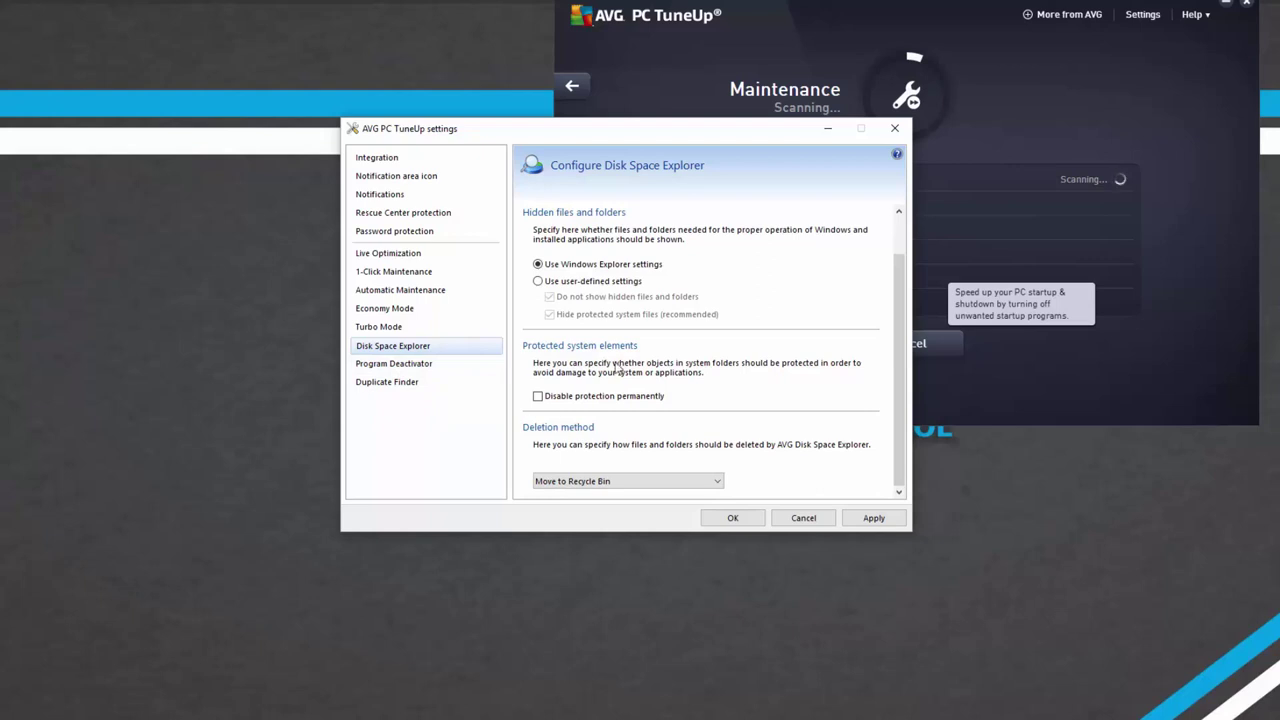
left_click(407, 366)
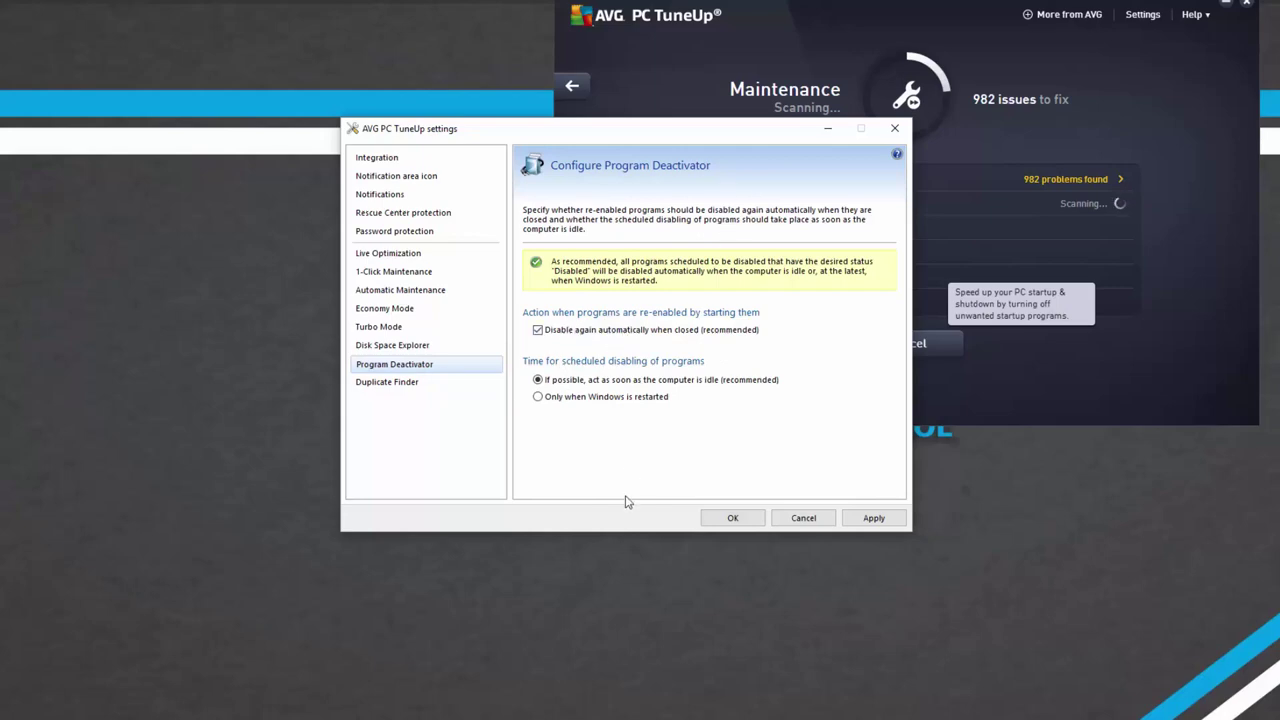
left_click_drag(755, 128, 455, 117)
left_click(650, 183)
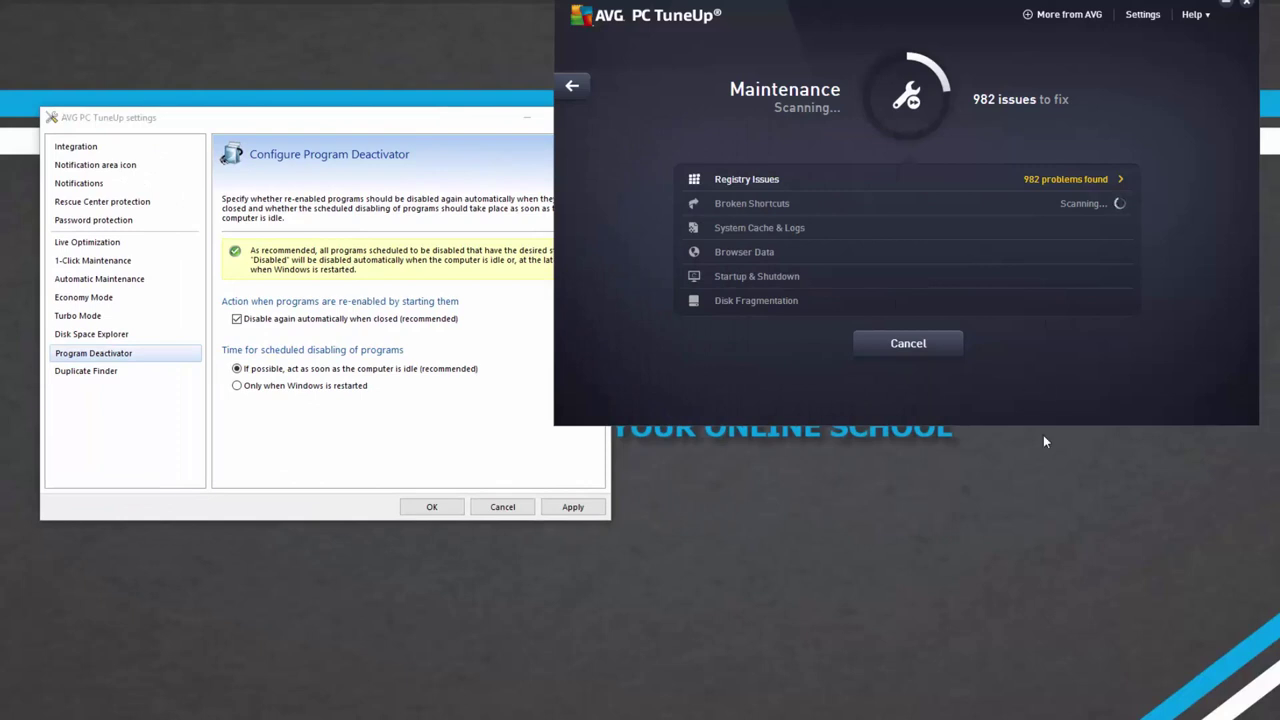
- Fix and clean all the issues found by the Maintenance scan, and return to the dashboard
left_click_drag(937, 183, 727, 232)
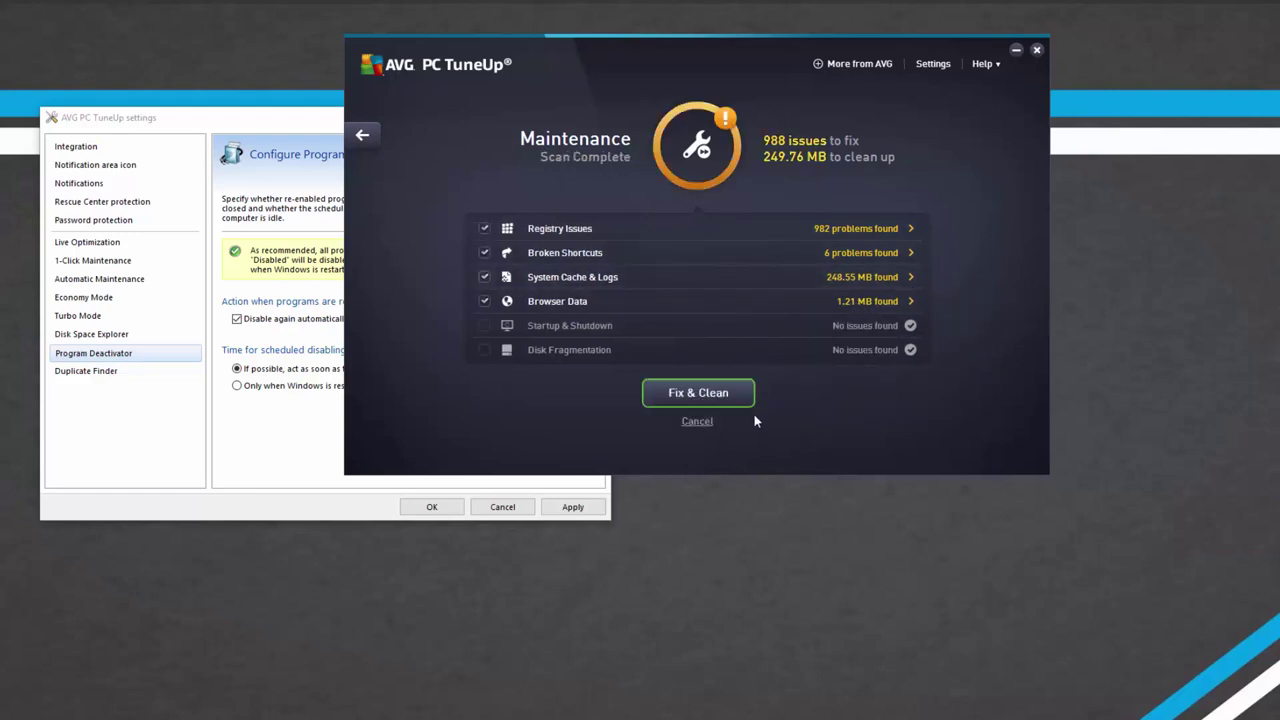
left_click(700, 398)
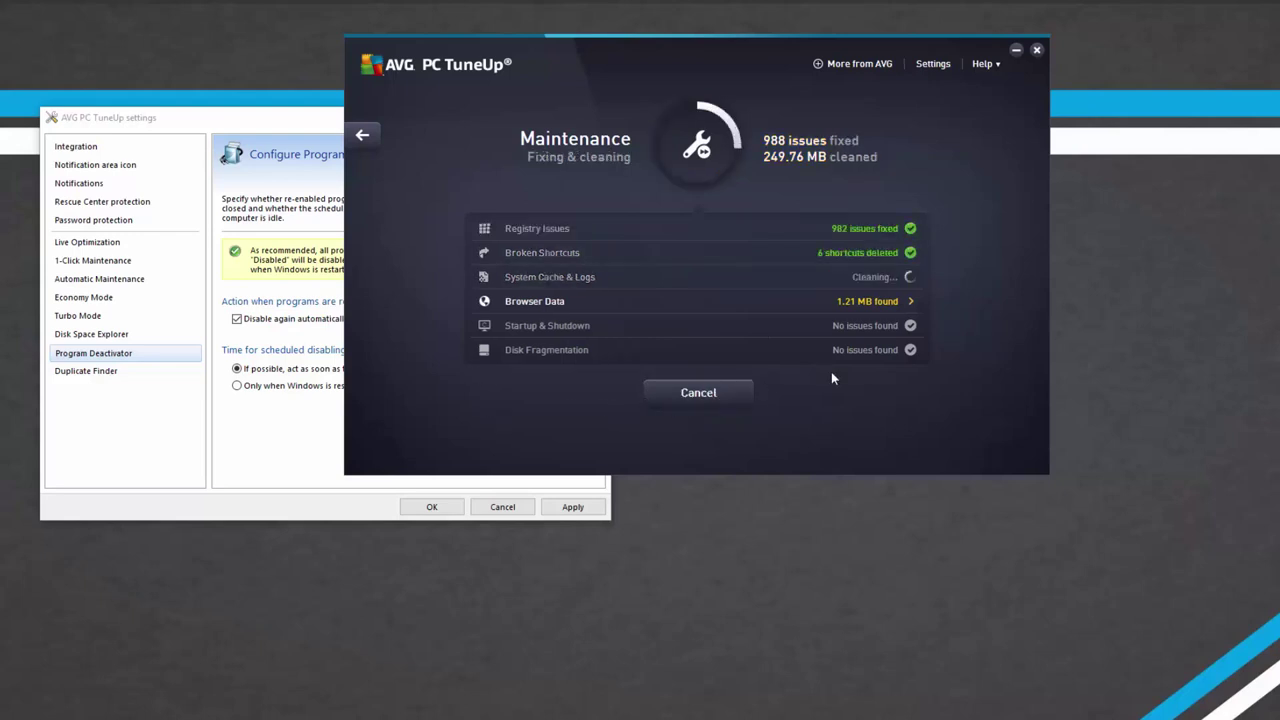
mouse_move(847, 360)
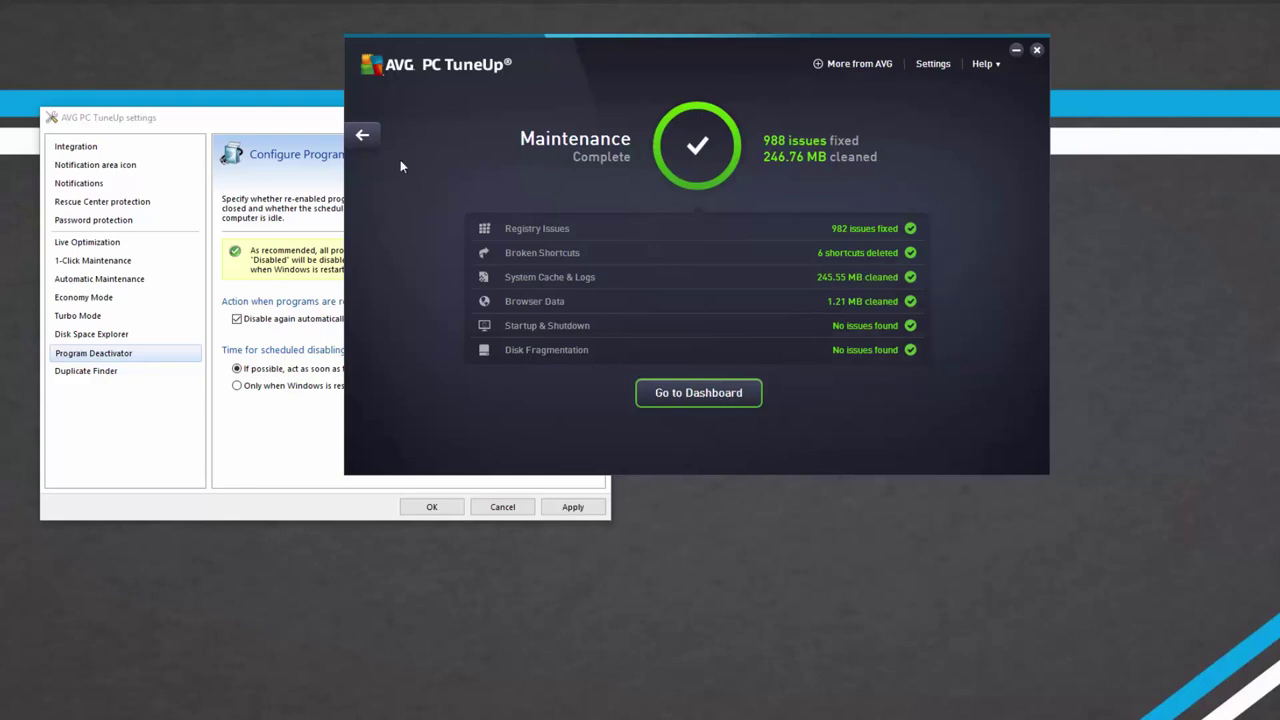
left_click(698, 392)
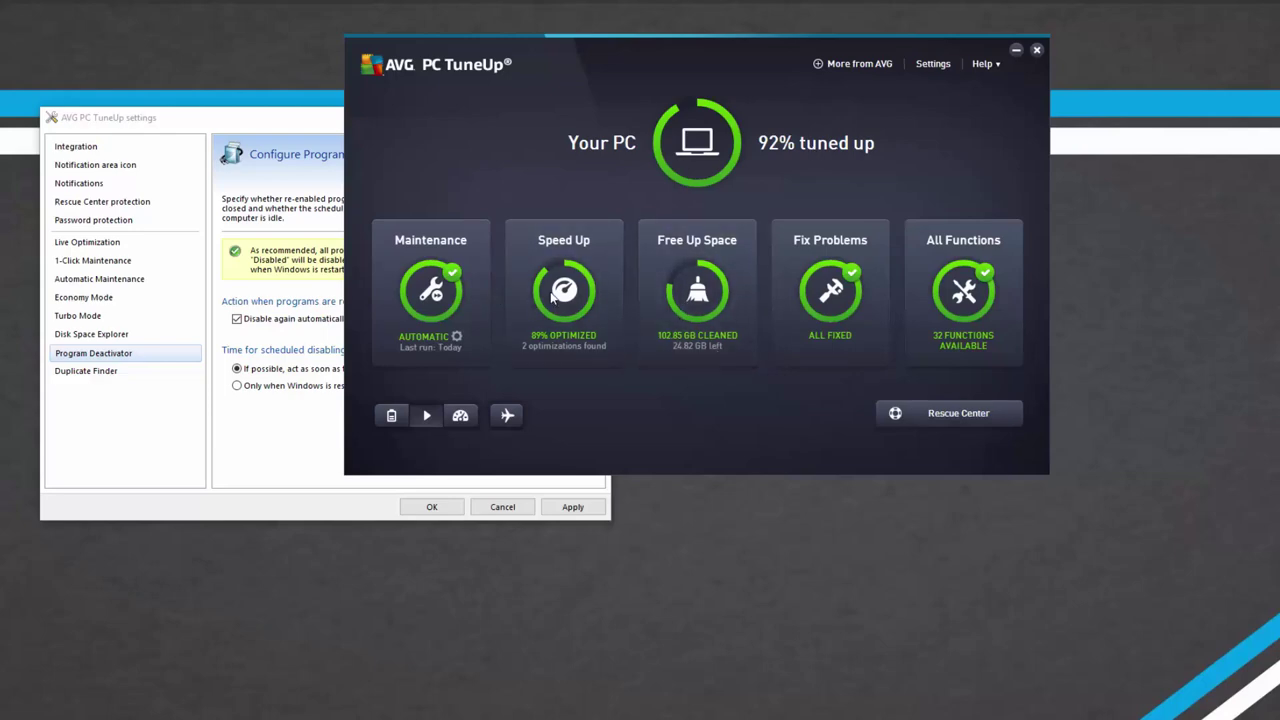
- Examine the Clean Up Potential categories under Free Up Space, and return to the overview
left_click(705, 300)
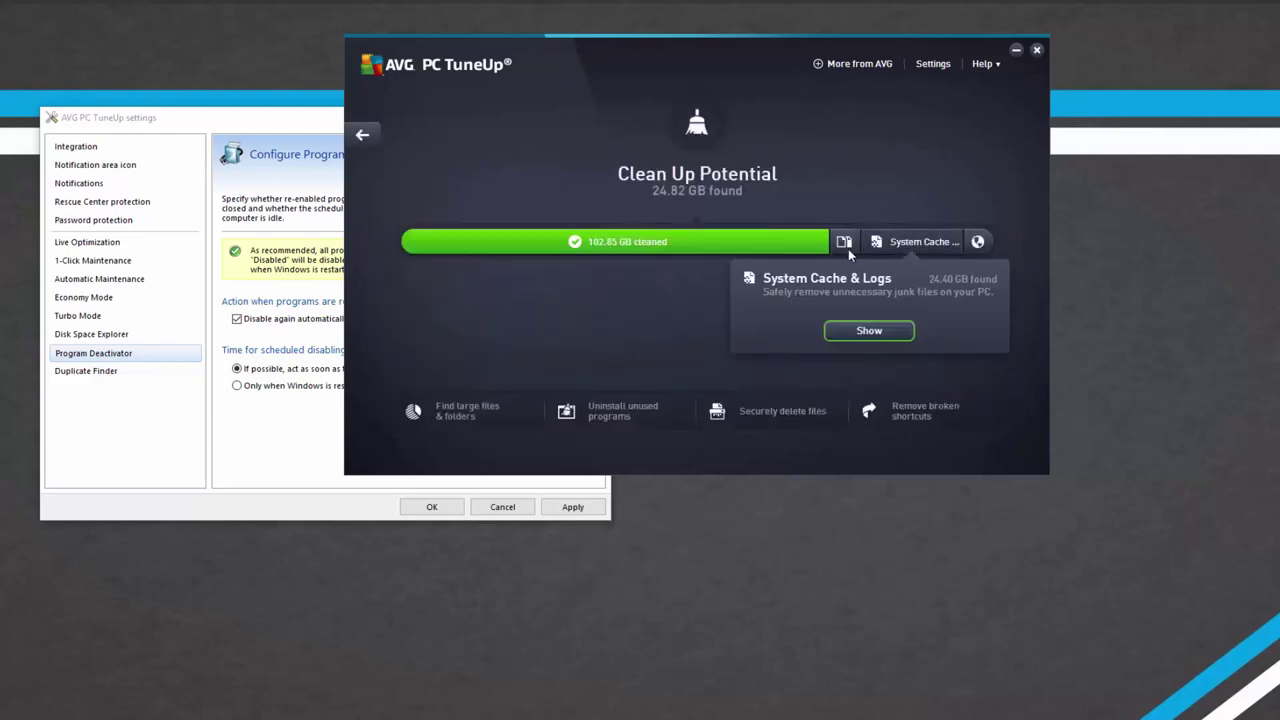
mouse_move(842, 248)
mouse_move(914, 250)
left_click(777, 228)
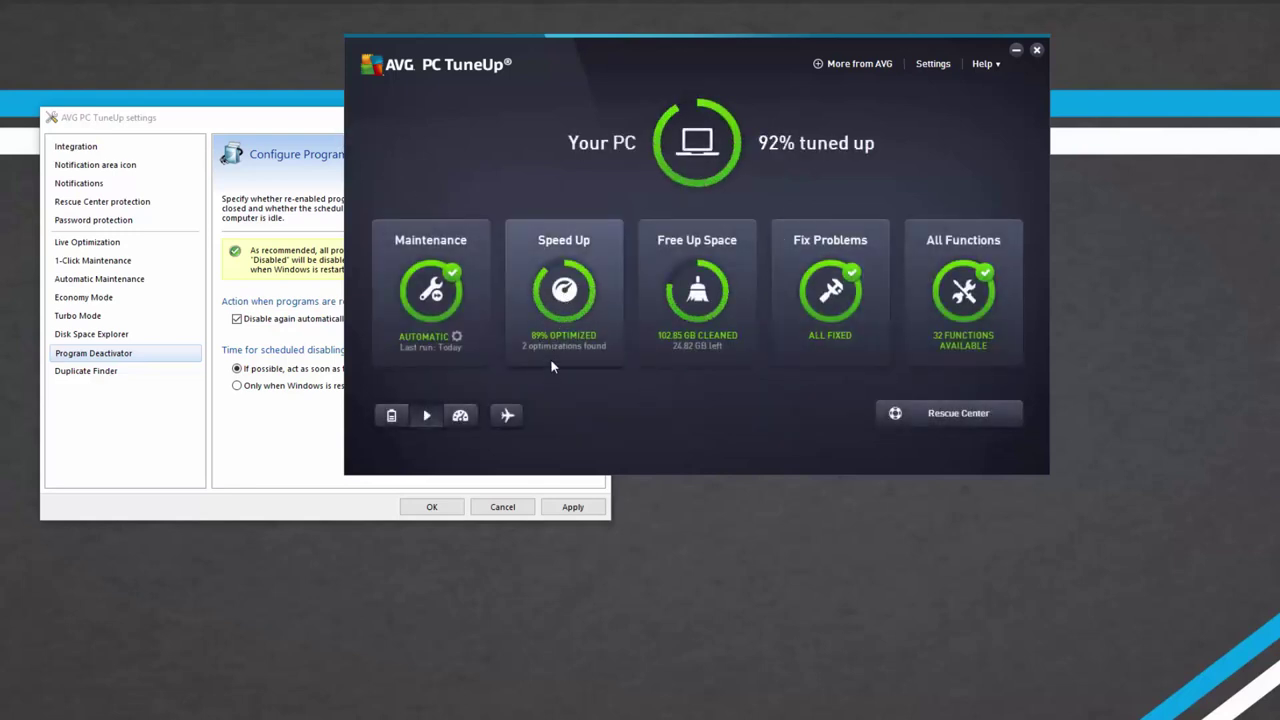
- Review the background programs suggested for disabling under Speed Up, dismissing the rating download, and close Program Deactivator
left_click(569, 301)
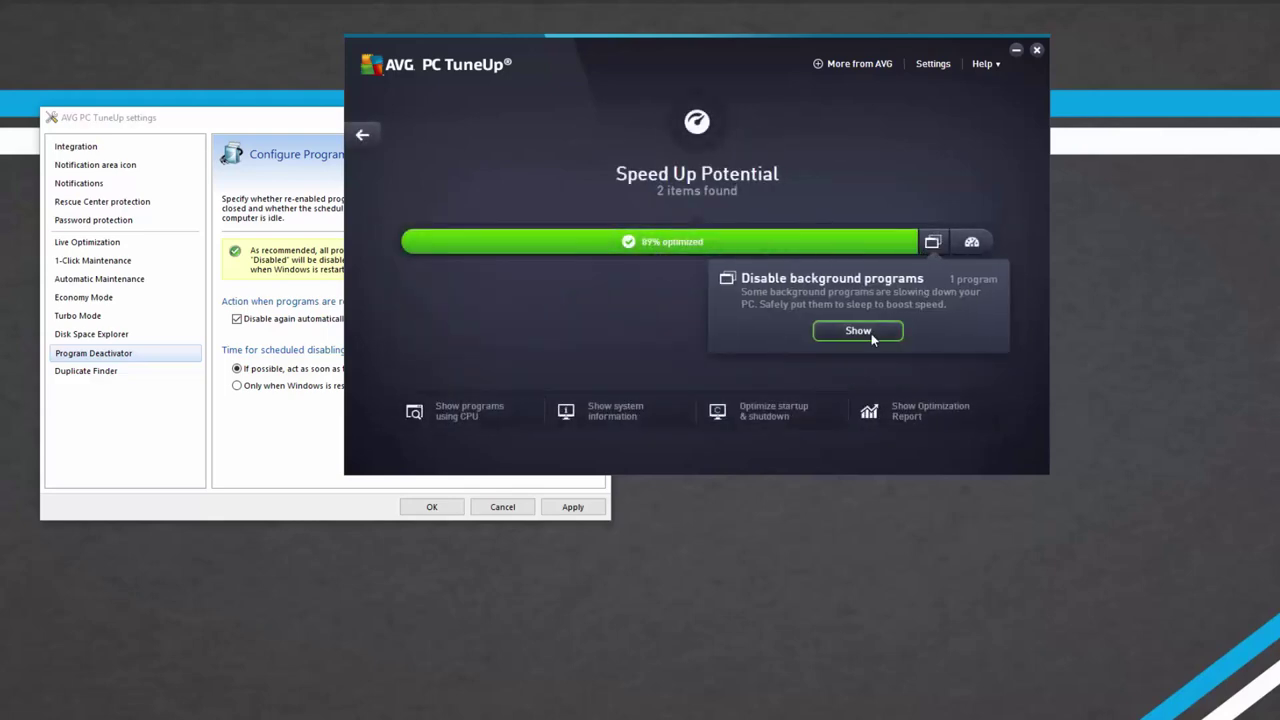
left_click(858, 331)
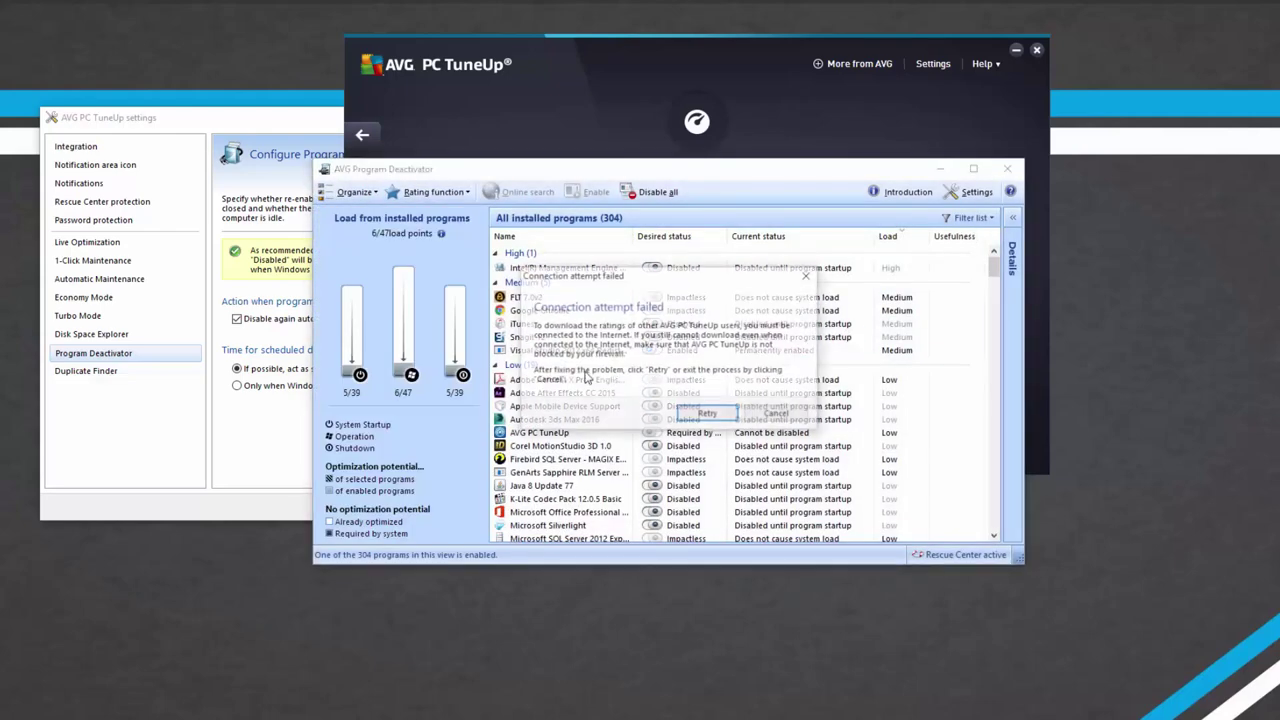
left_click(776, 412)
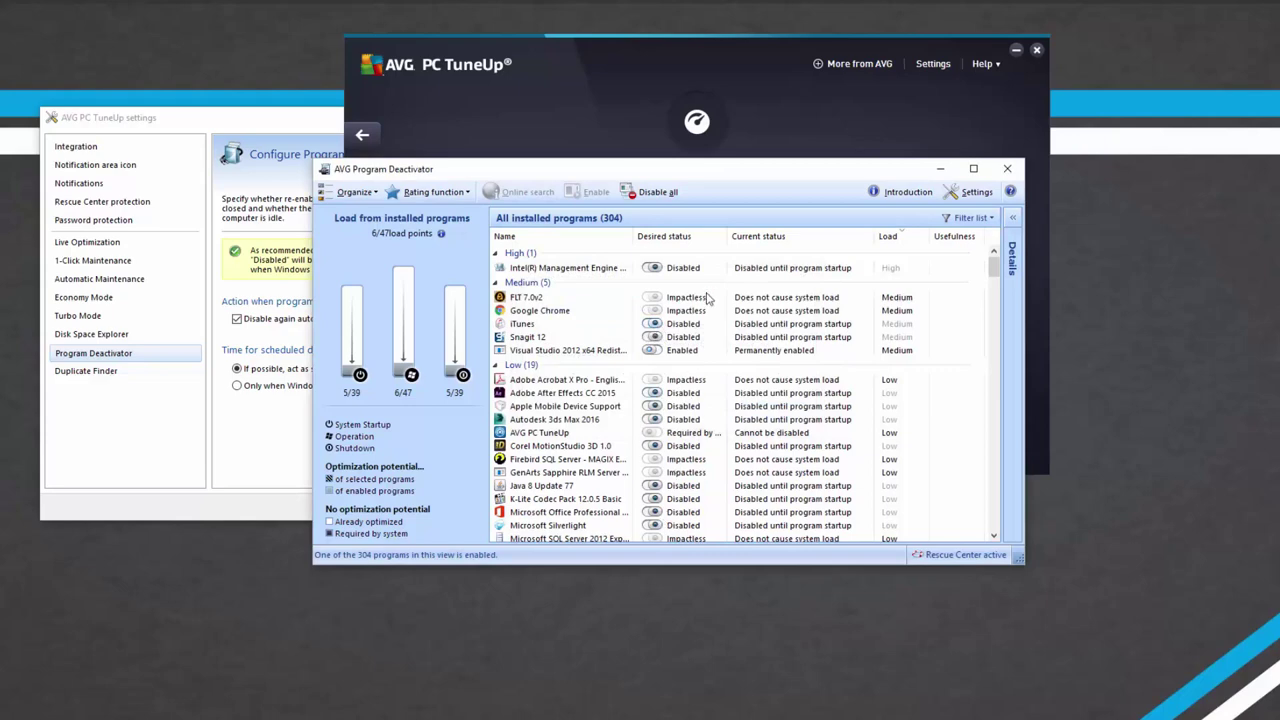
left_click(1009, 171)
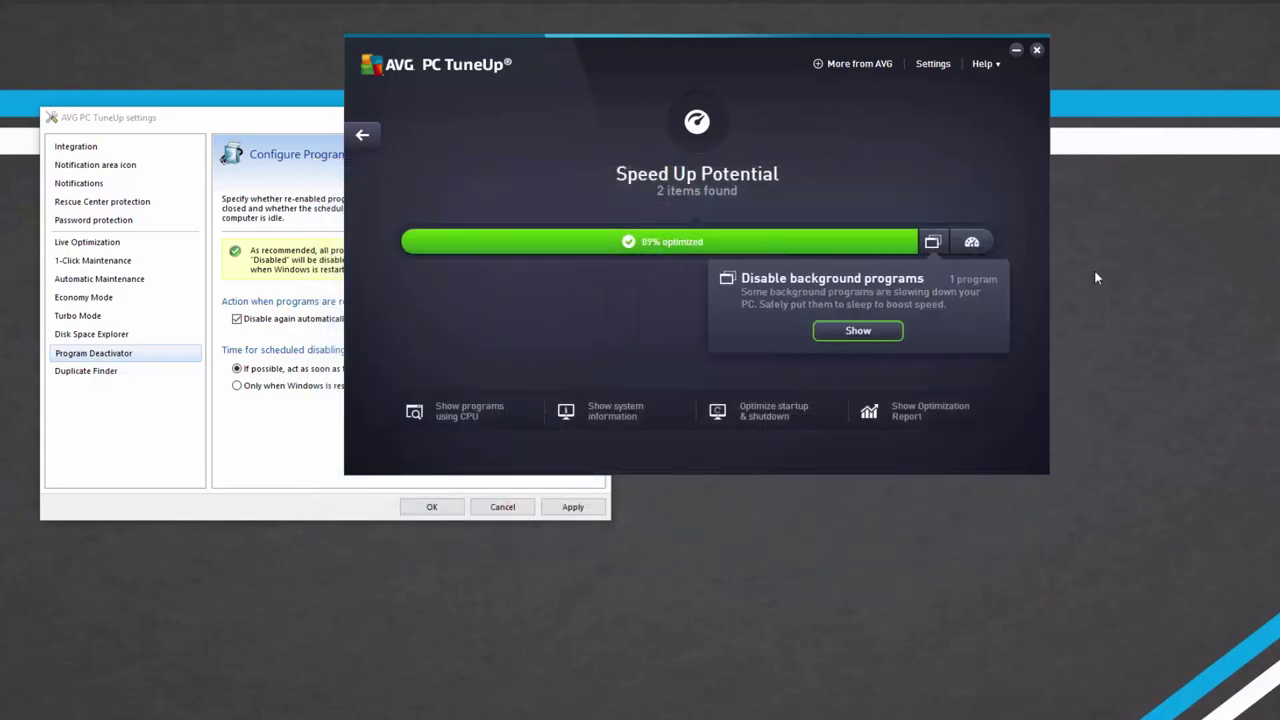
- Run the Turbo Mode wizard up to its duration page, keeping scheduled defragmentation, scheduled maintenance tasks and automatic updates postponed
left_click(946, 290)
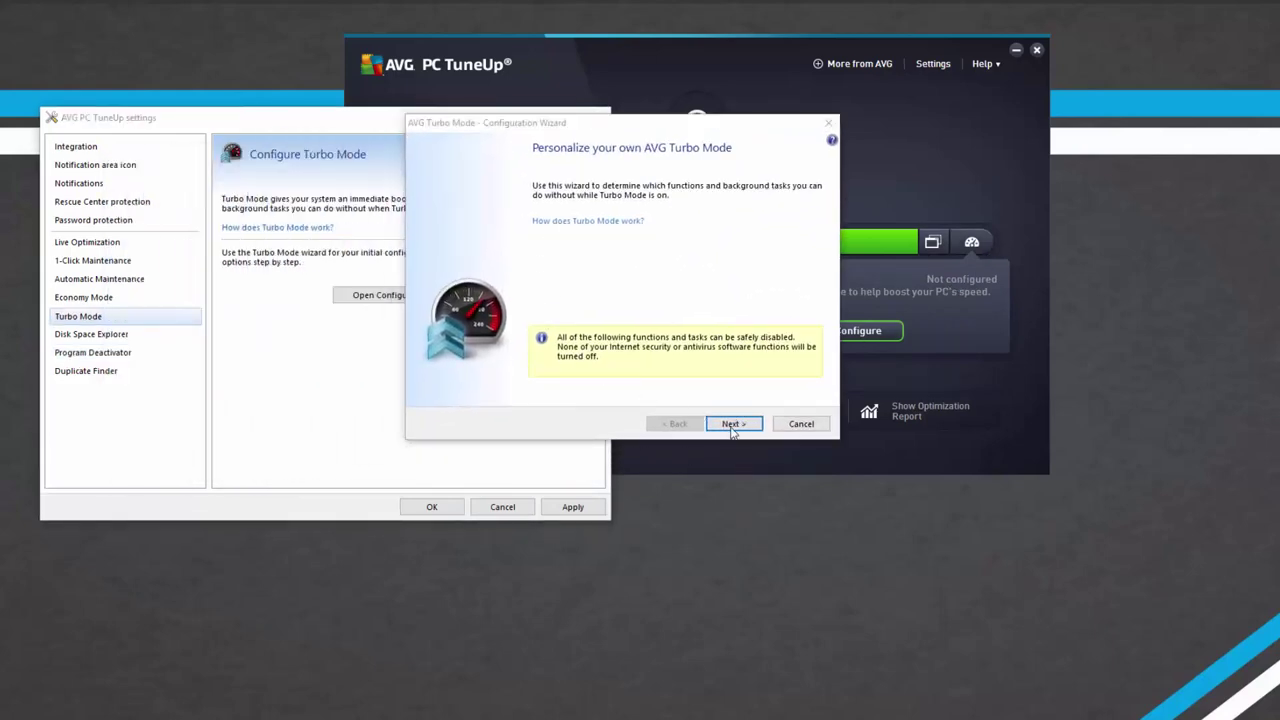
left_click(733, 424)
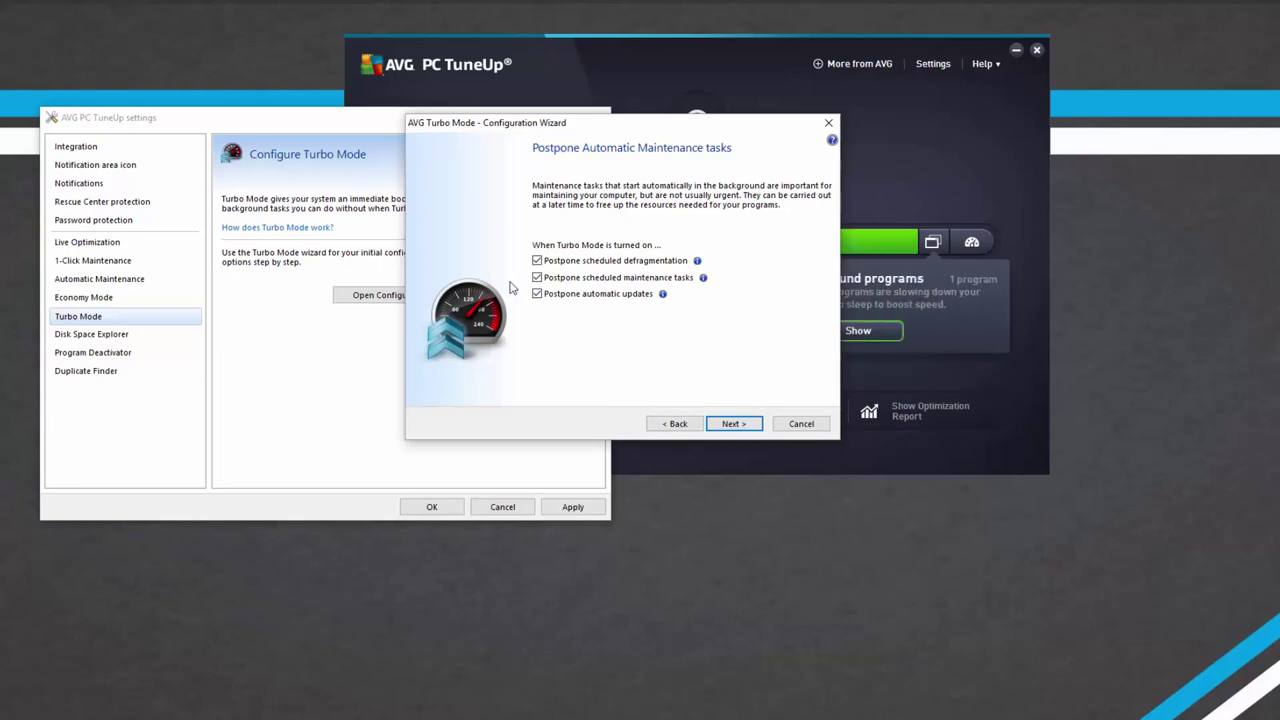
left_click_drag(630, 132, 576, 142)
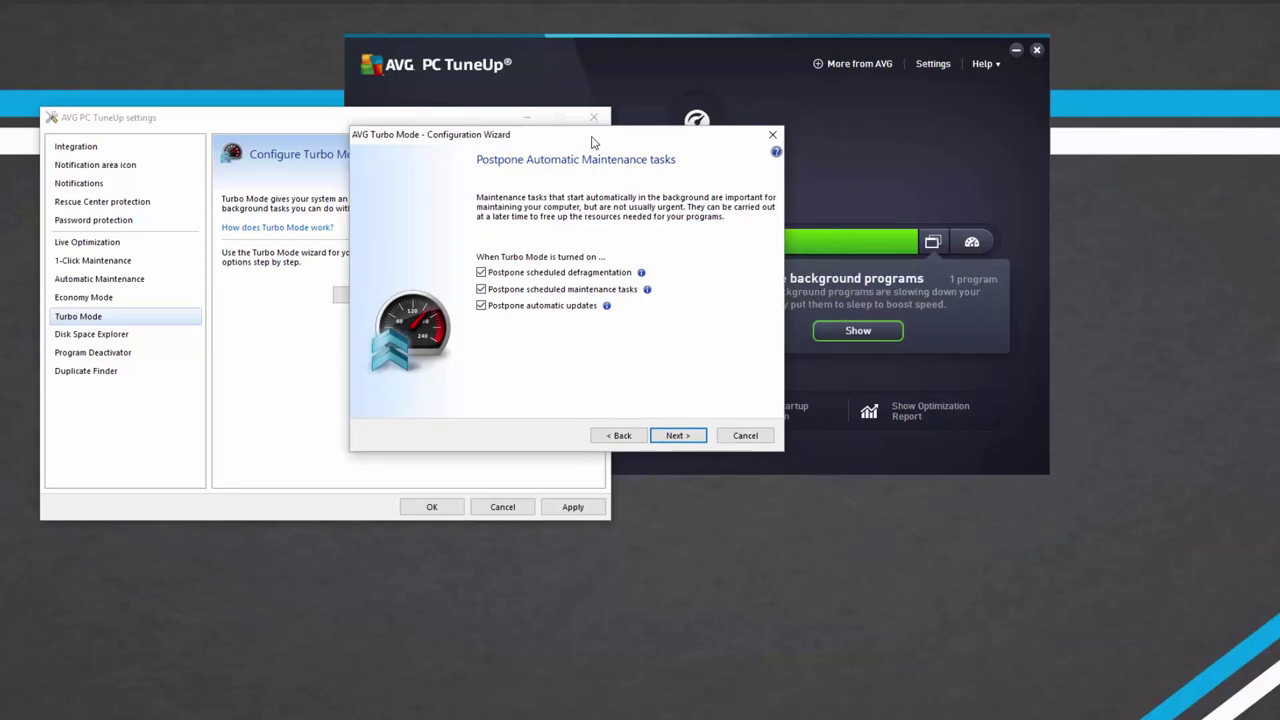
left_click_drag(592, 142, 701, 133)
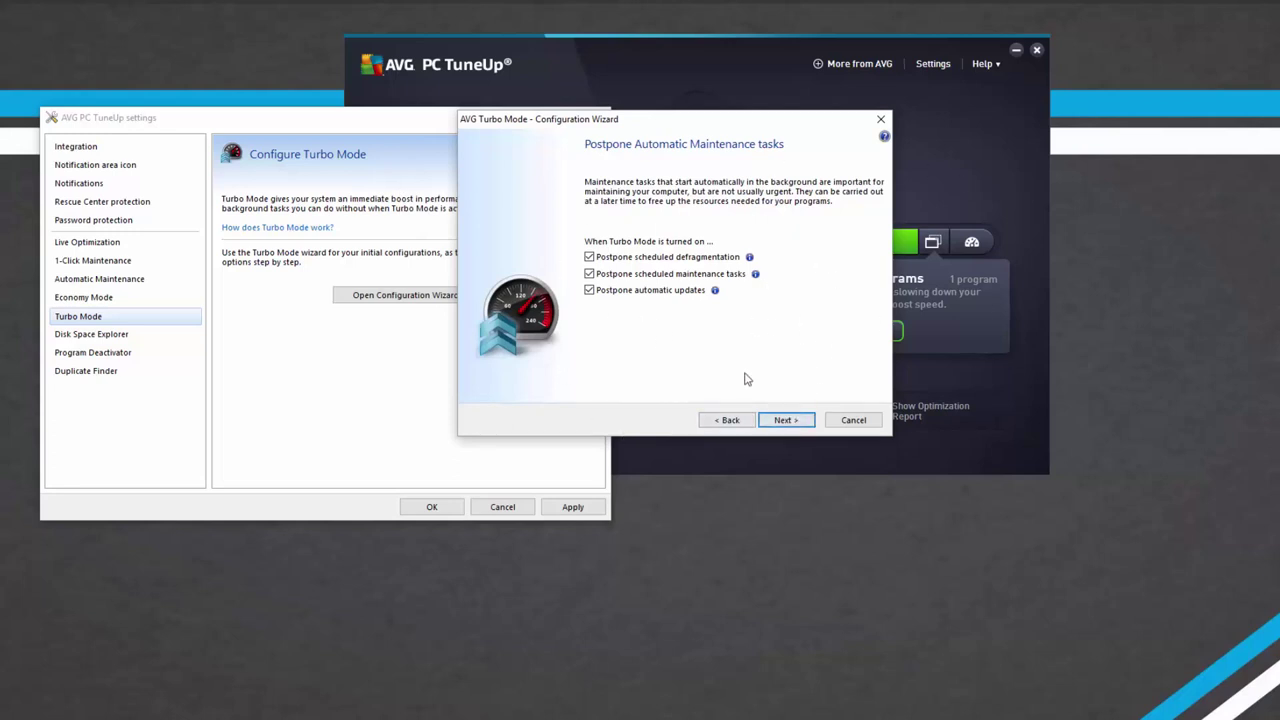
left_click(785, 420)
left_click_drag(655, 123, 652, 191)
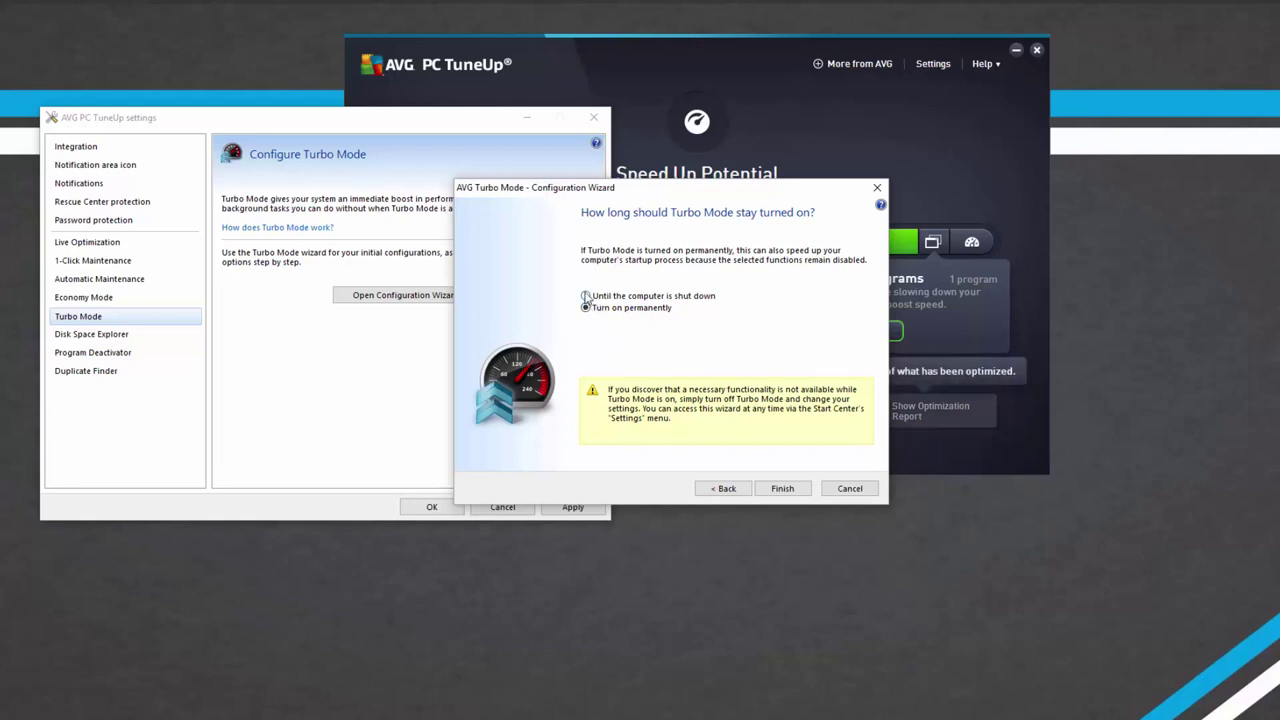
- Set Turbo Mode to stay on until the computer is shut down, finish the wizard and close the settings
left_click(586, 296)
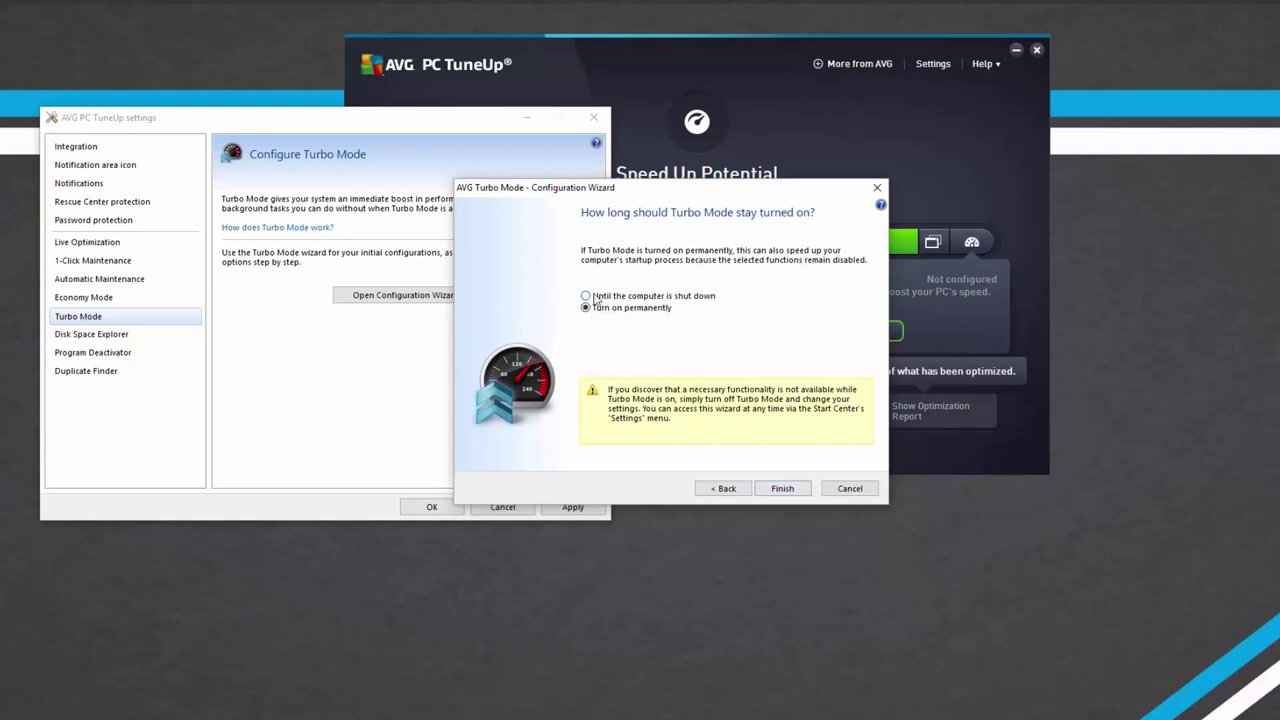
left_click(586, 297)
left_click(785, 489)
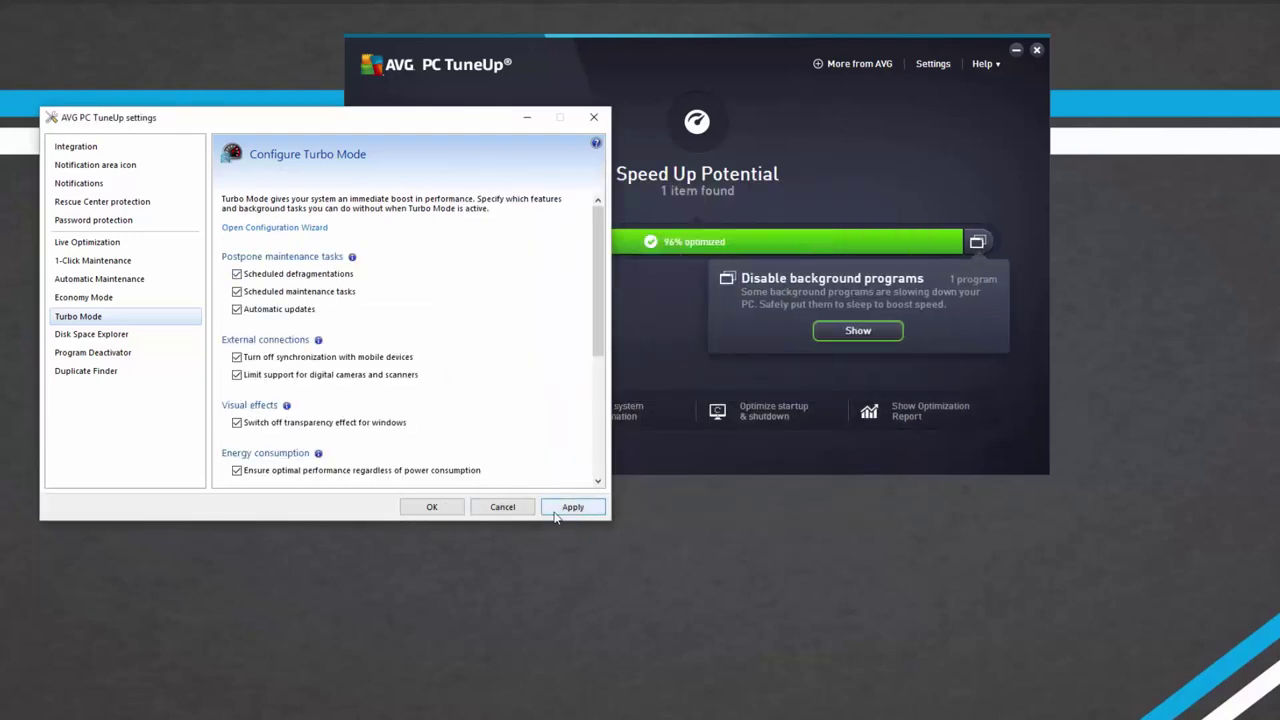
left_click(478, 512)
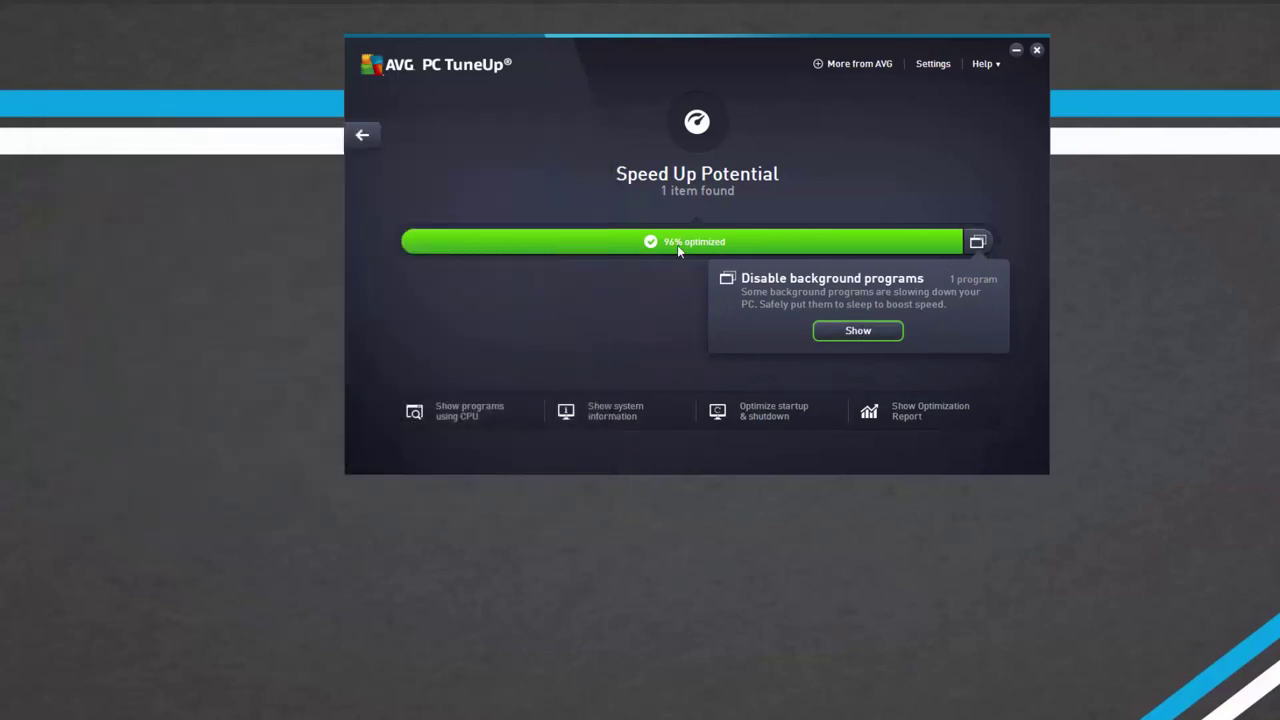
- Return to the overview, check the remaining Speed Up suggestion for background programs, and go back to the overview
left_click(363, 140)
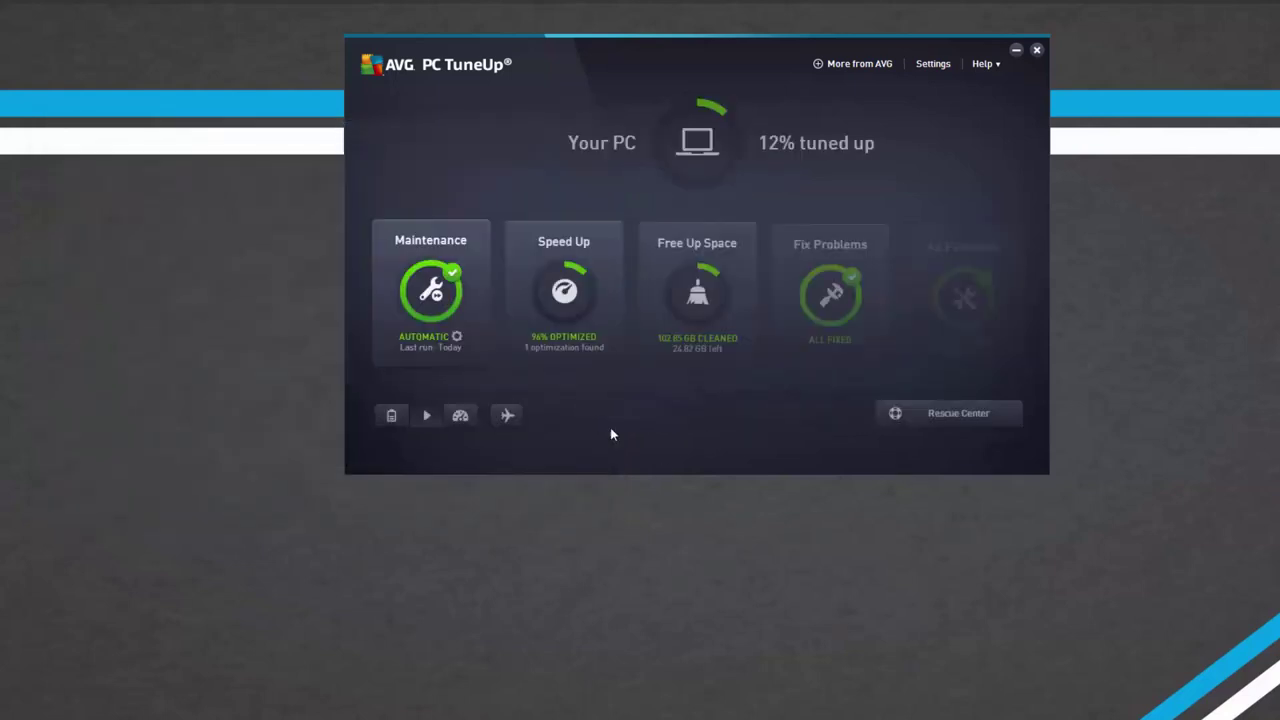
left_click(1008, 171)
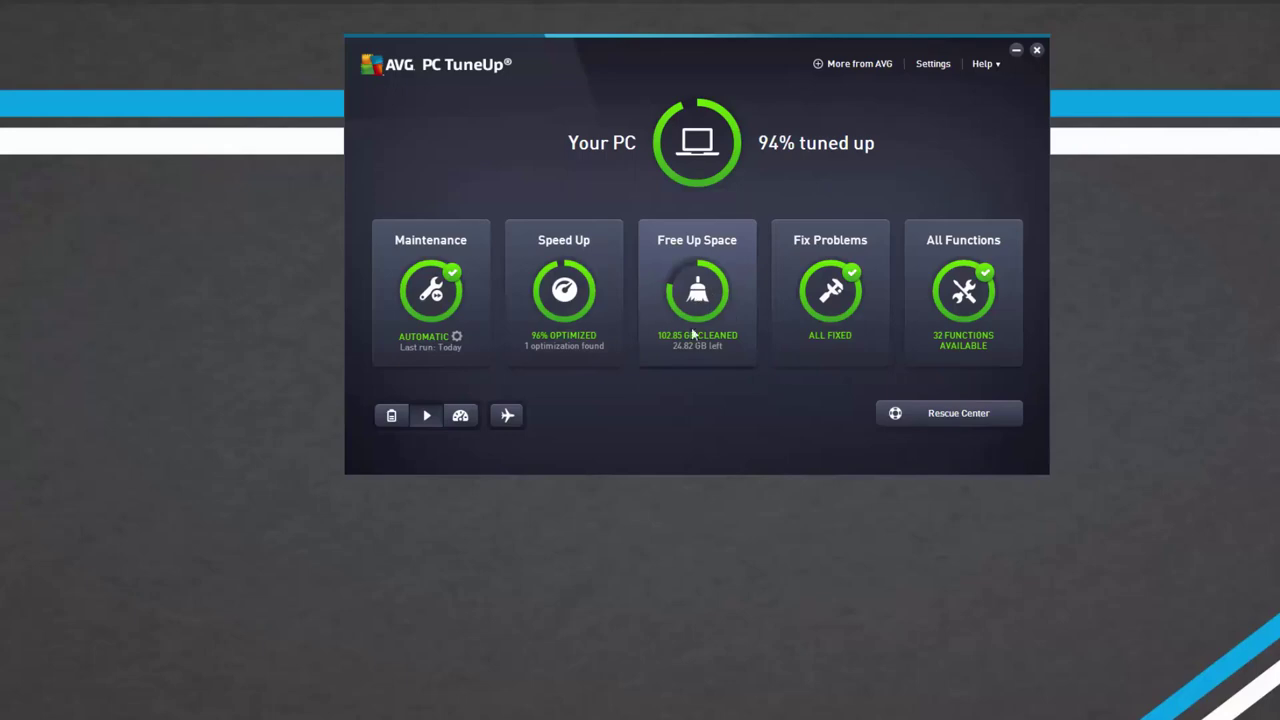
left_click(590, 300)
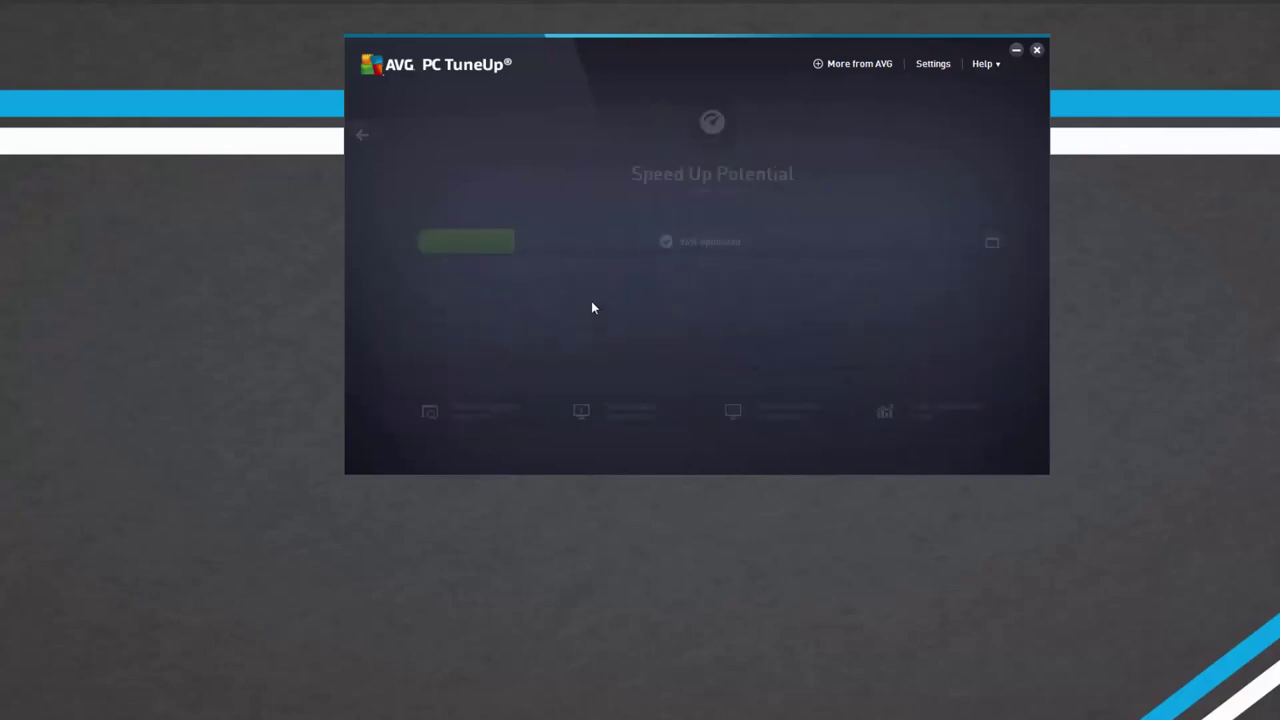
mouse_move(977, 249)
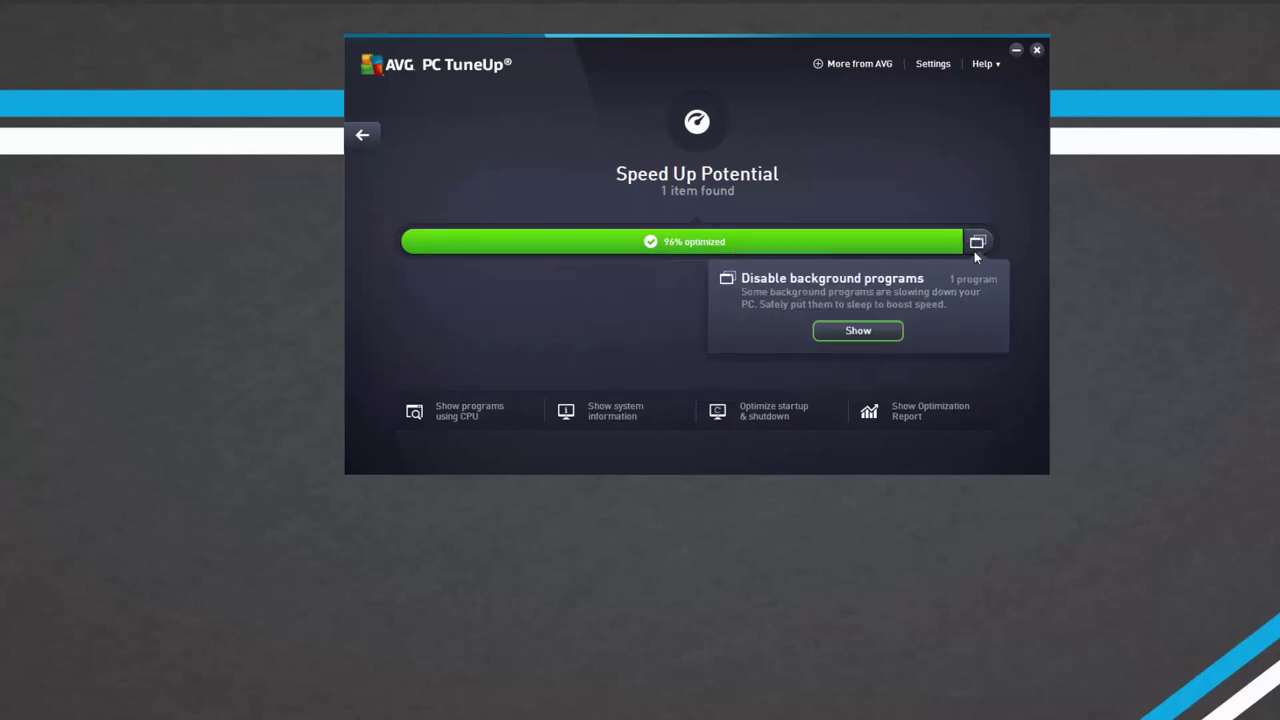
key("Escape")
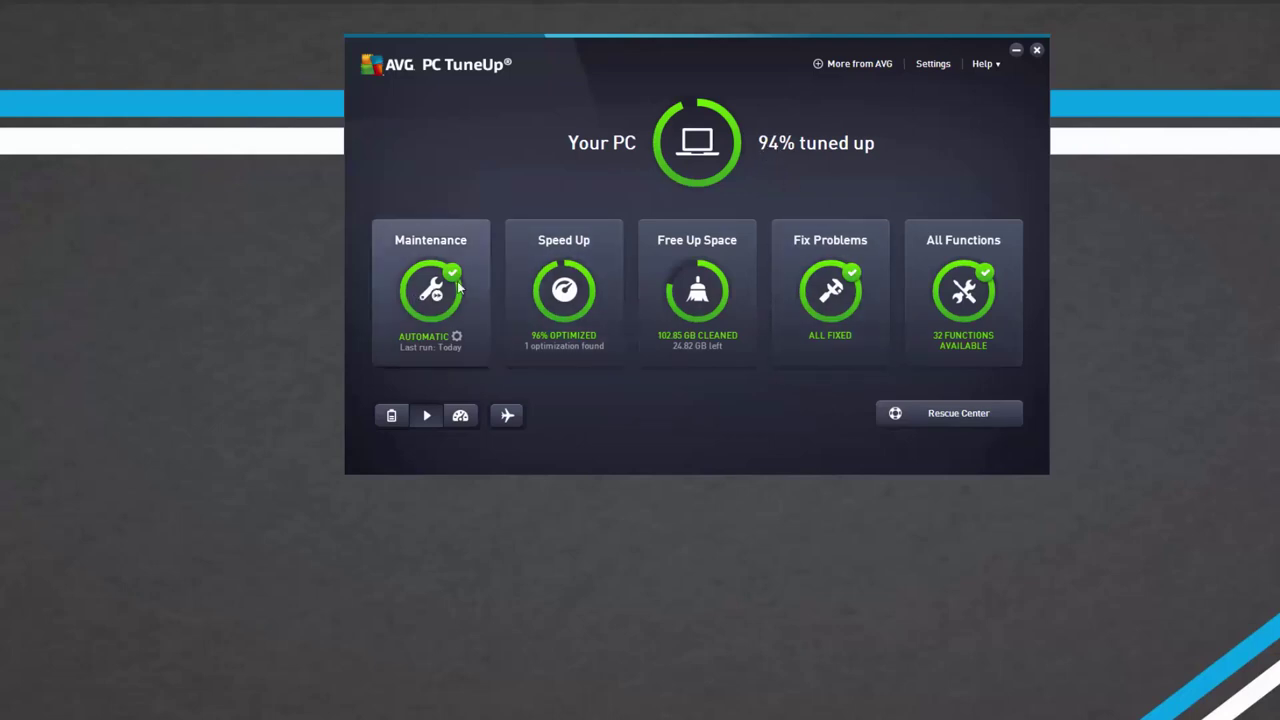
- Run the Maintenance scan again, repositioning its window while it scans, and fix and clean everything it finds
left_click(427, 293)
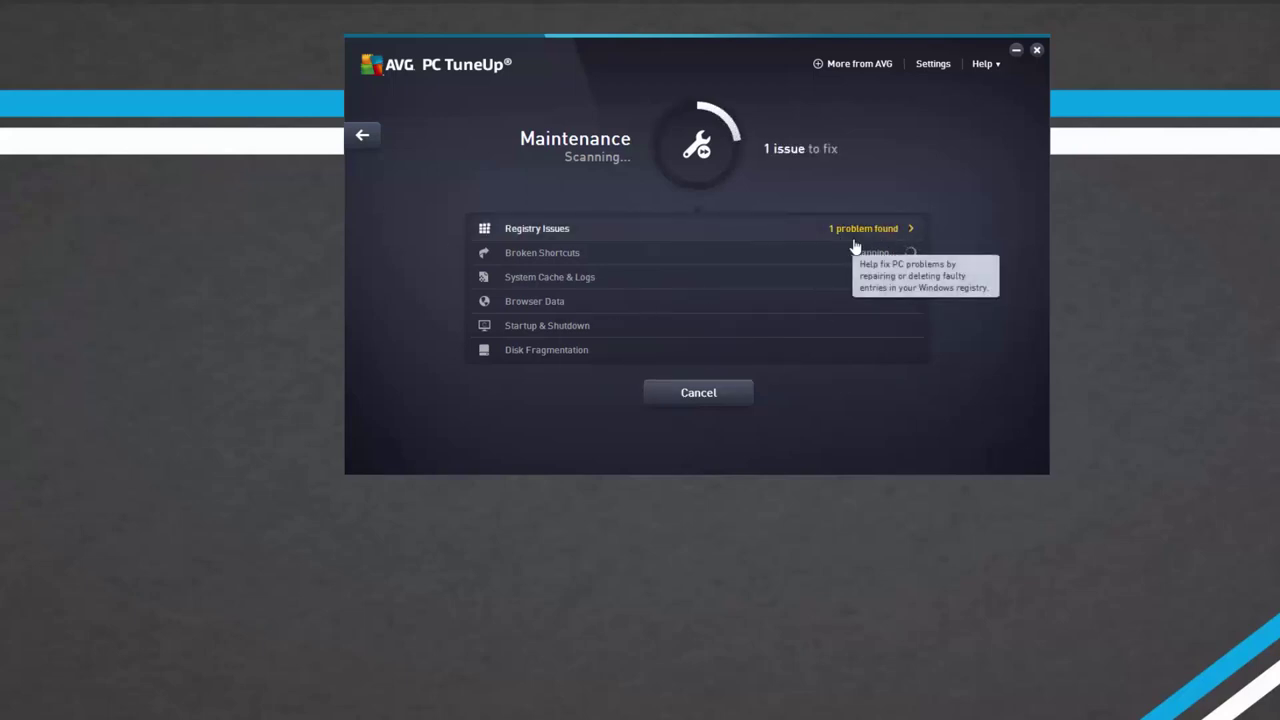
left_click_drag(691, 55, 637, 49)
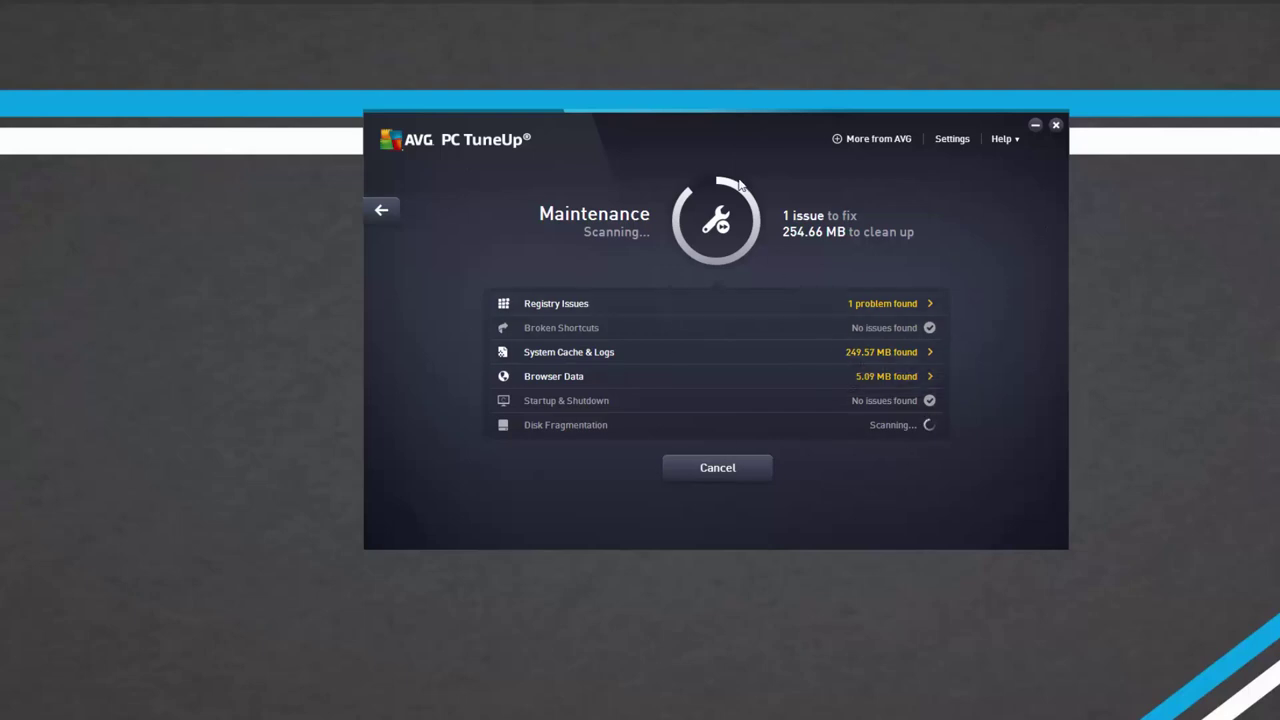
left_click_drag(659, 138, 679, 101)
left_click_drag(755, 91, 705, 93)
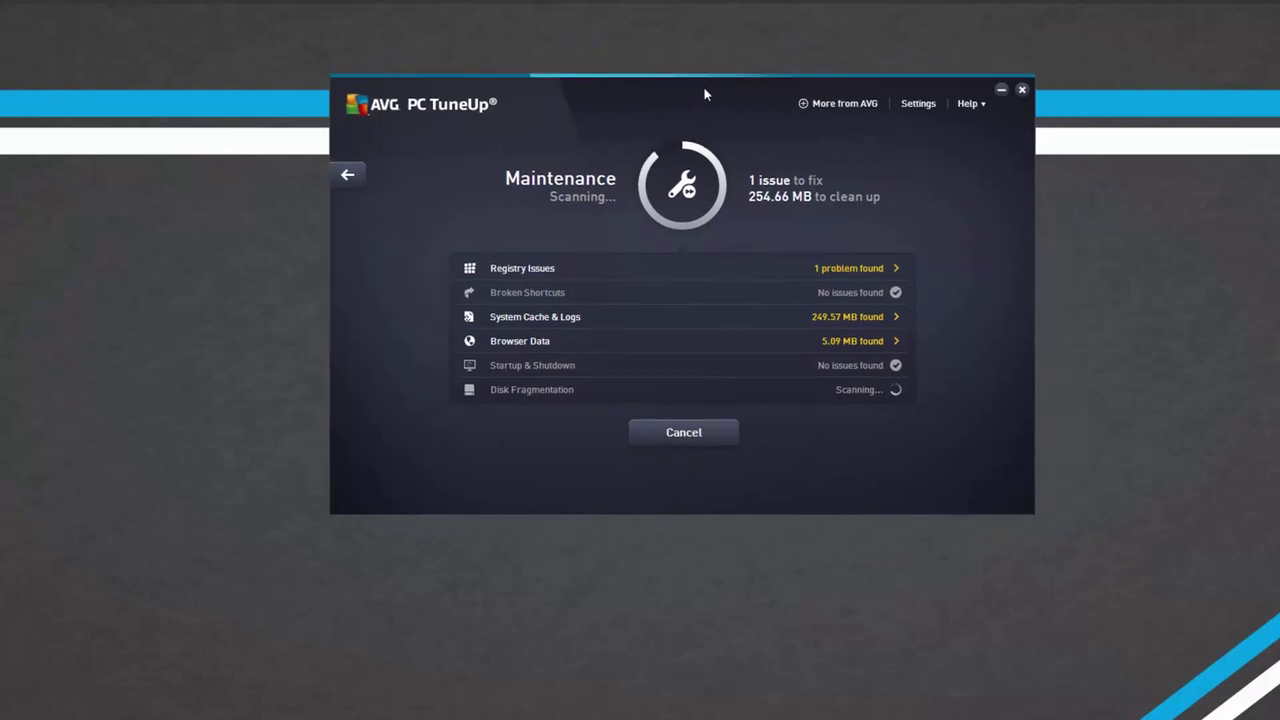
left_click_drag(703, 86, 707, 117)
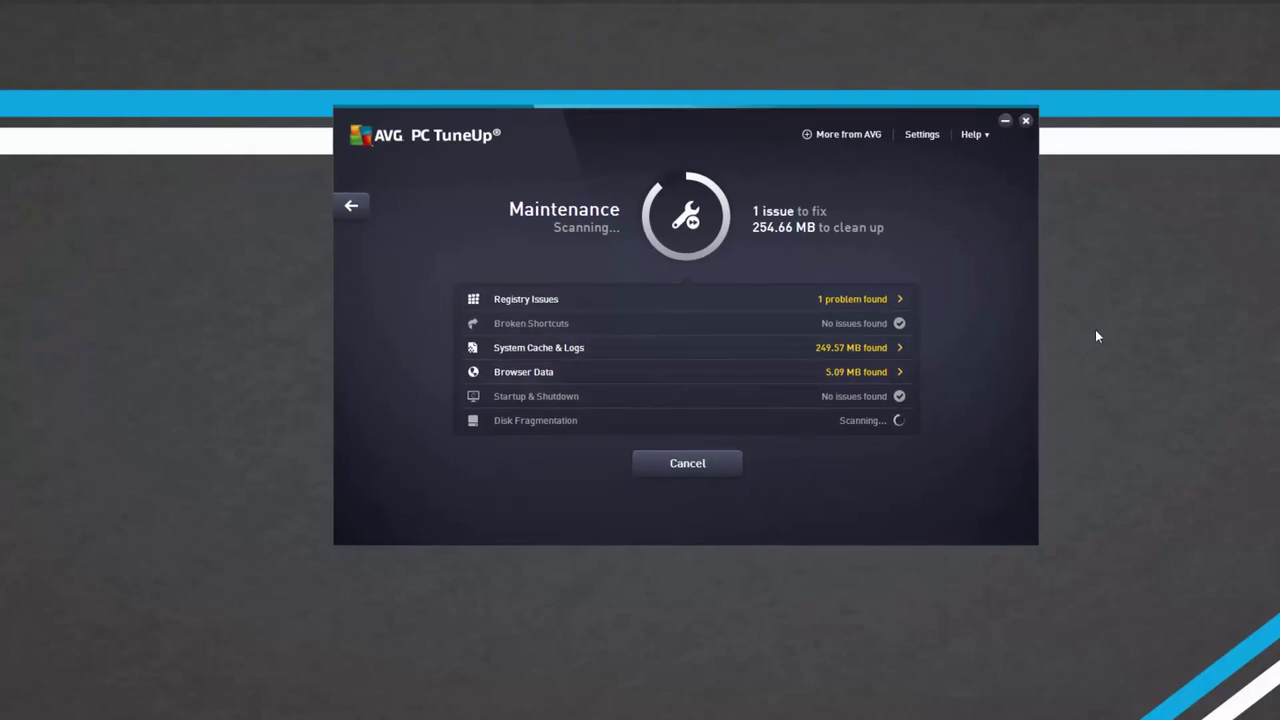
left_click_drag(563, 129, 605, 119)
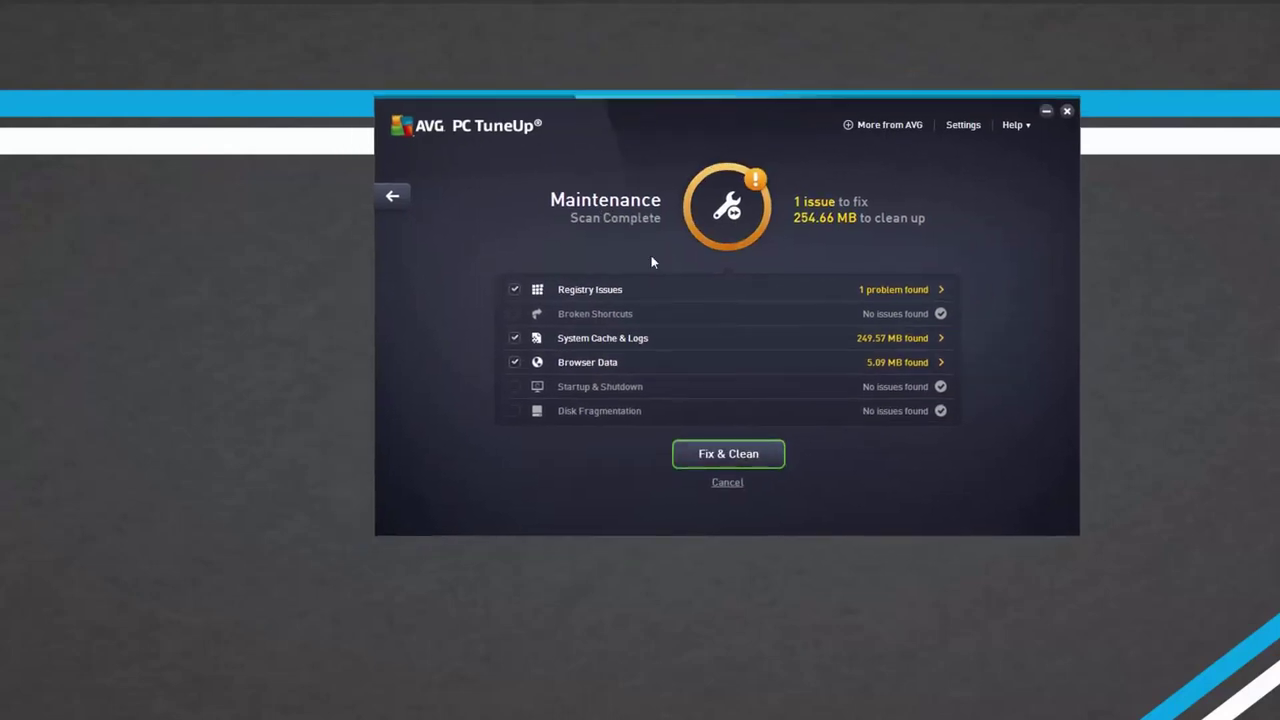
left_click(745, 454)
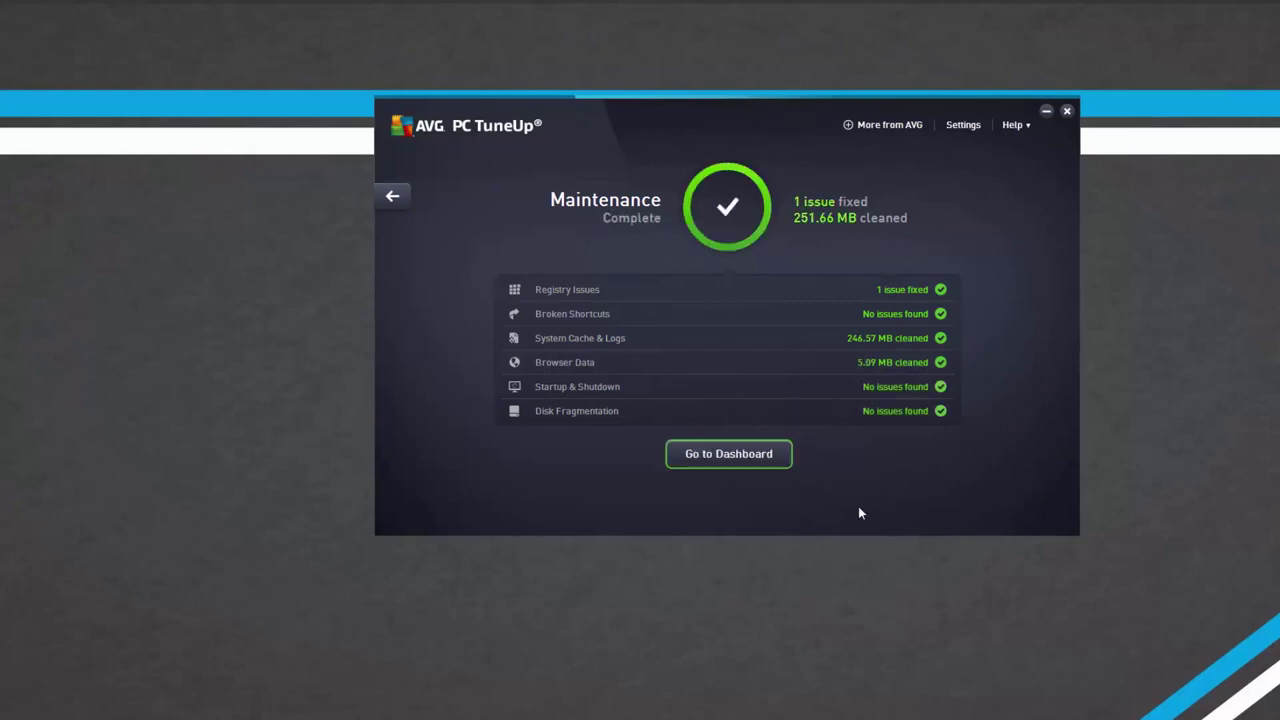
- Review the Automatic Maintenance interval choices in the settings, keep After 3 days of PC usage, and confirm the settings
left_click(963, 125)
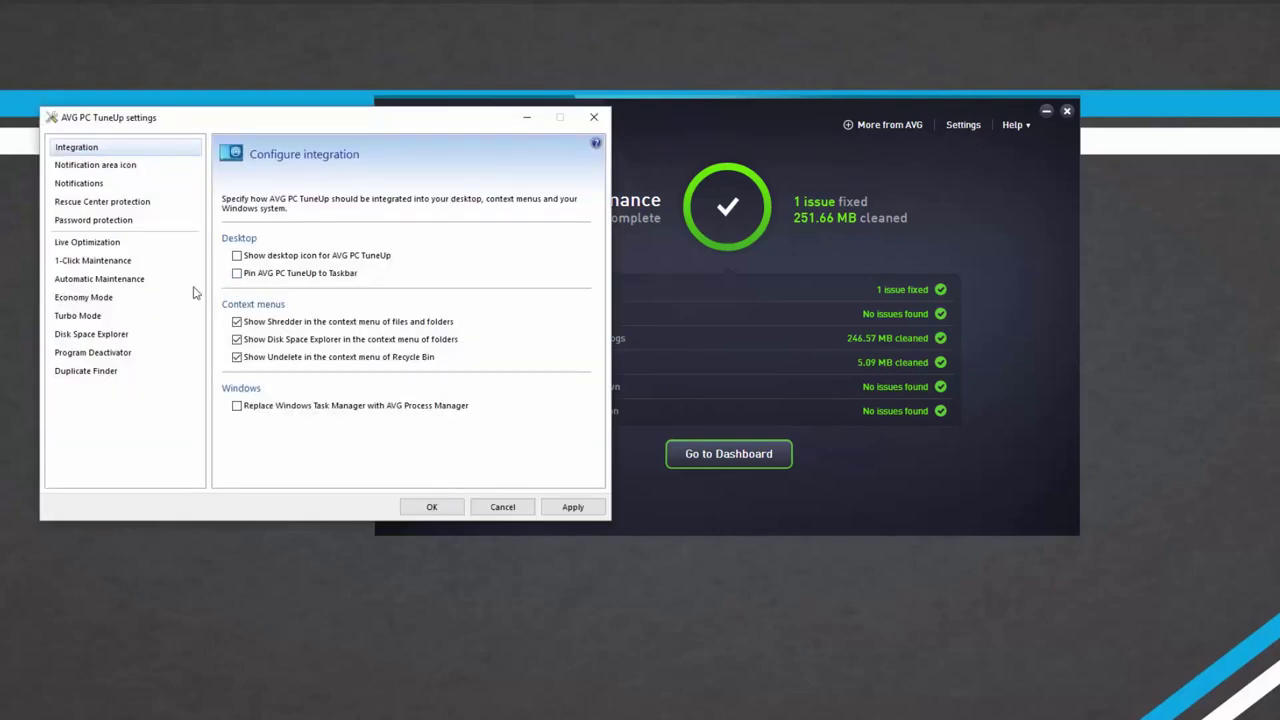
left_click(80, 243)
left_click(85, 279)
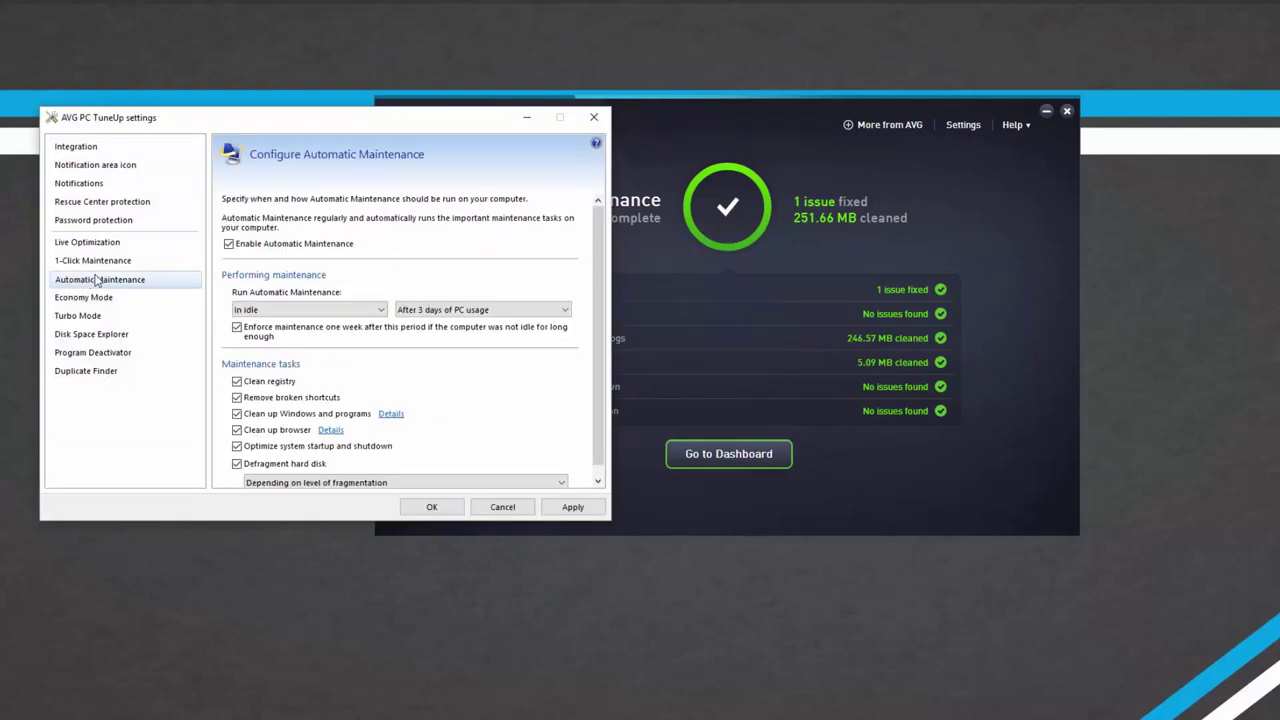
left_click(510, 310)
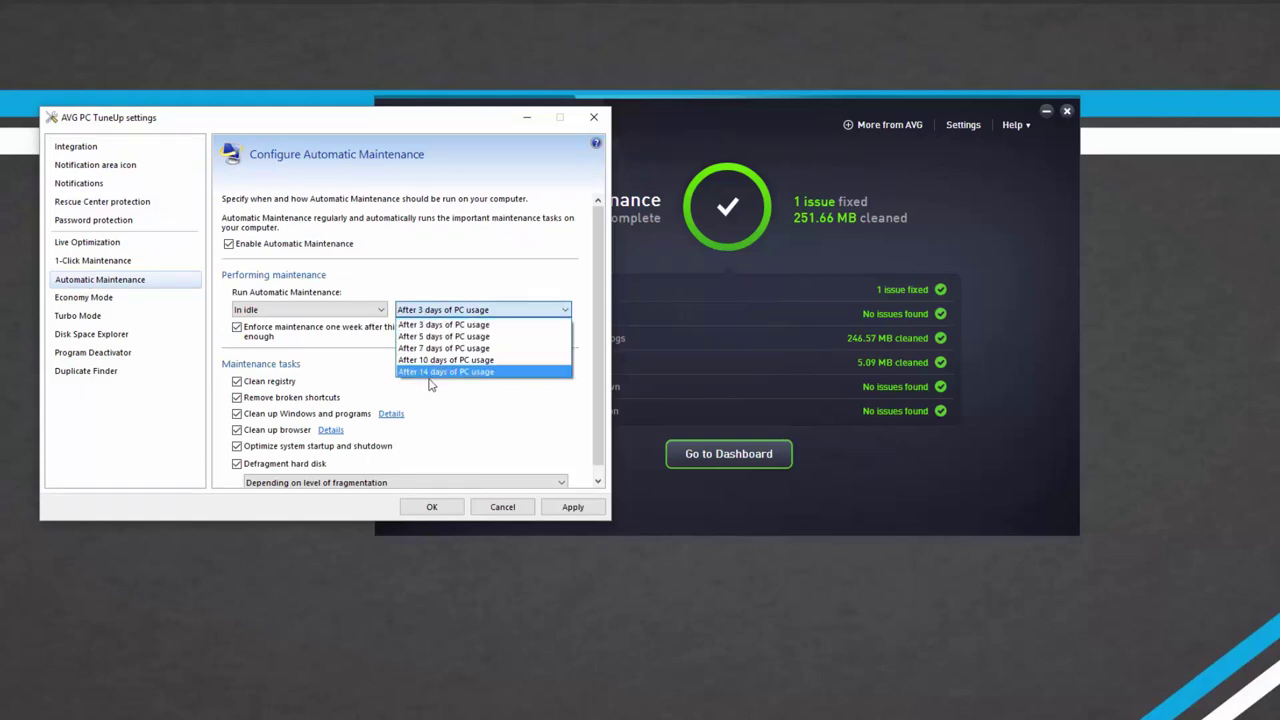
left_click(455, 313)
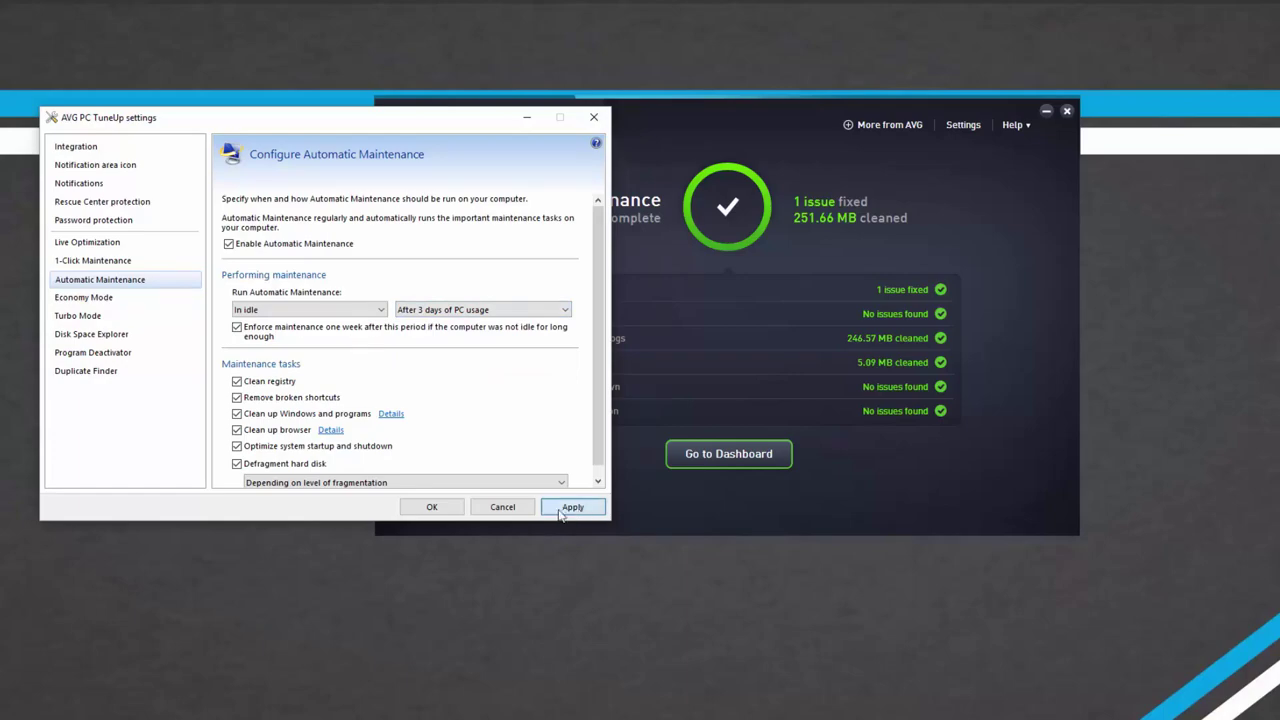
left_click(431, 507)
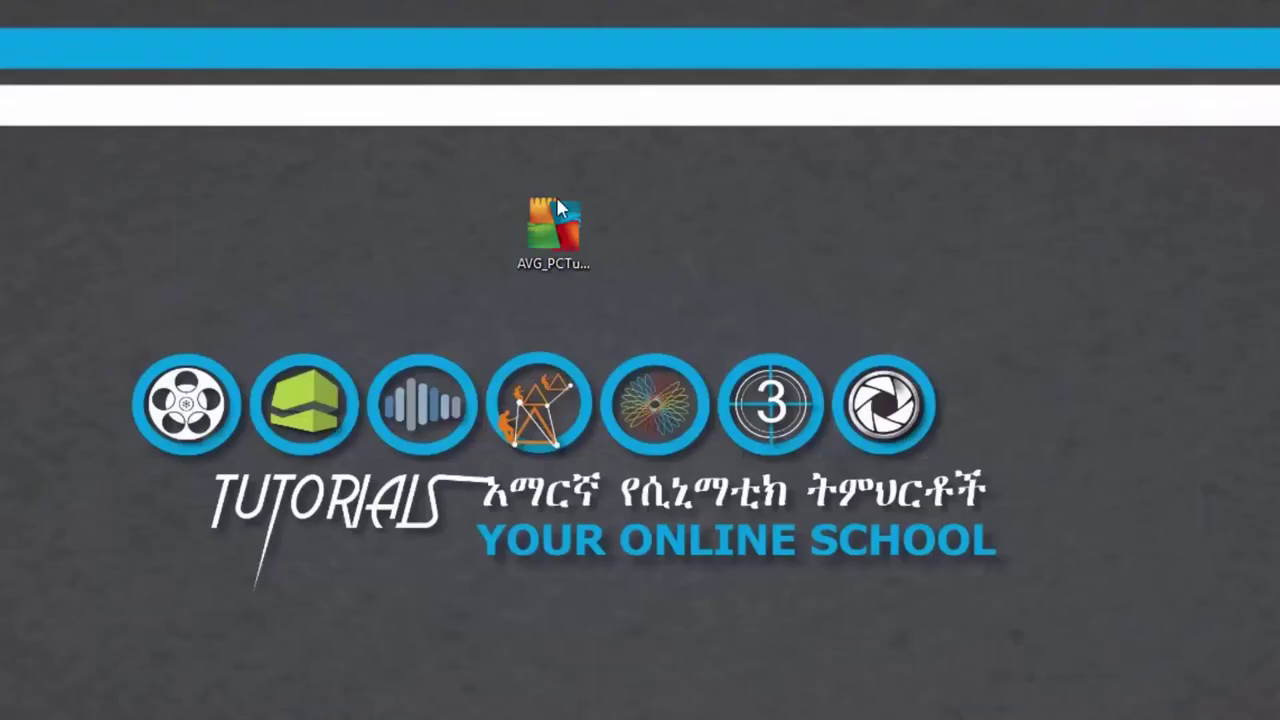
- Move the AVG_PCTuneUp_x64 installer icon to the upper-left area of the desktop
left_click_drag(555, 200, 68, 121)
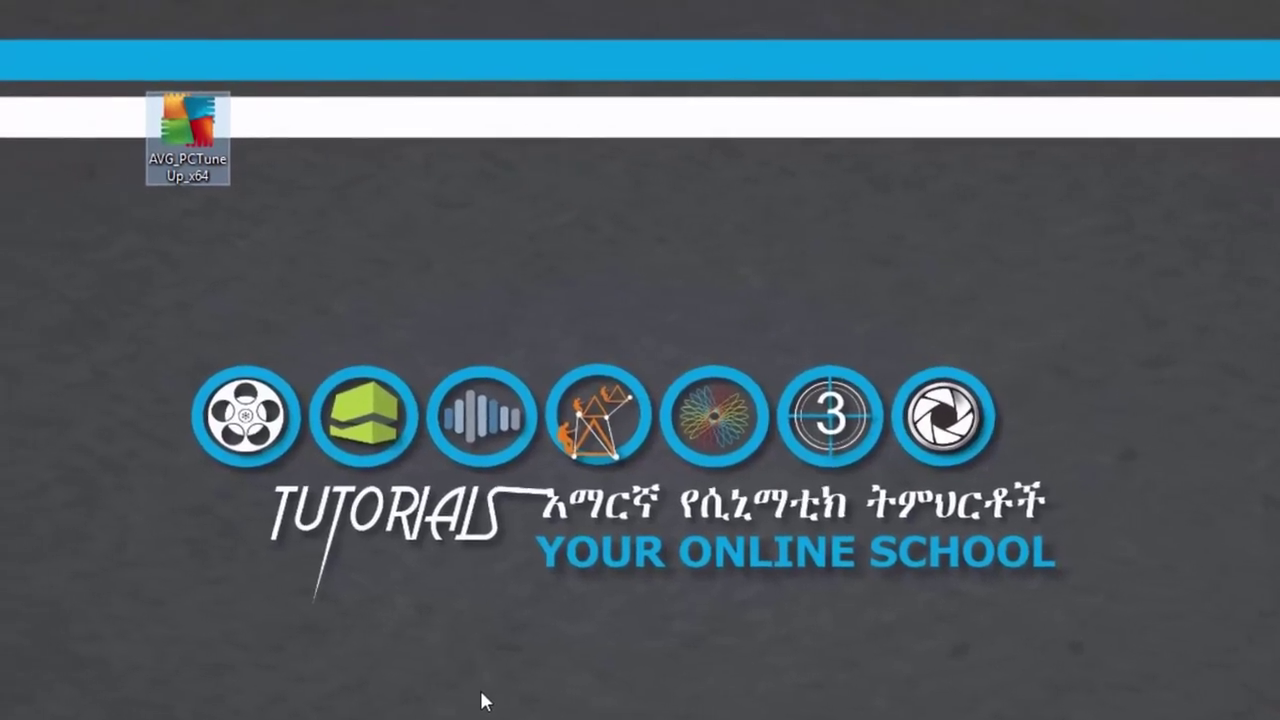